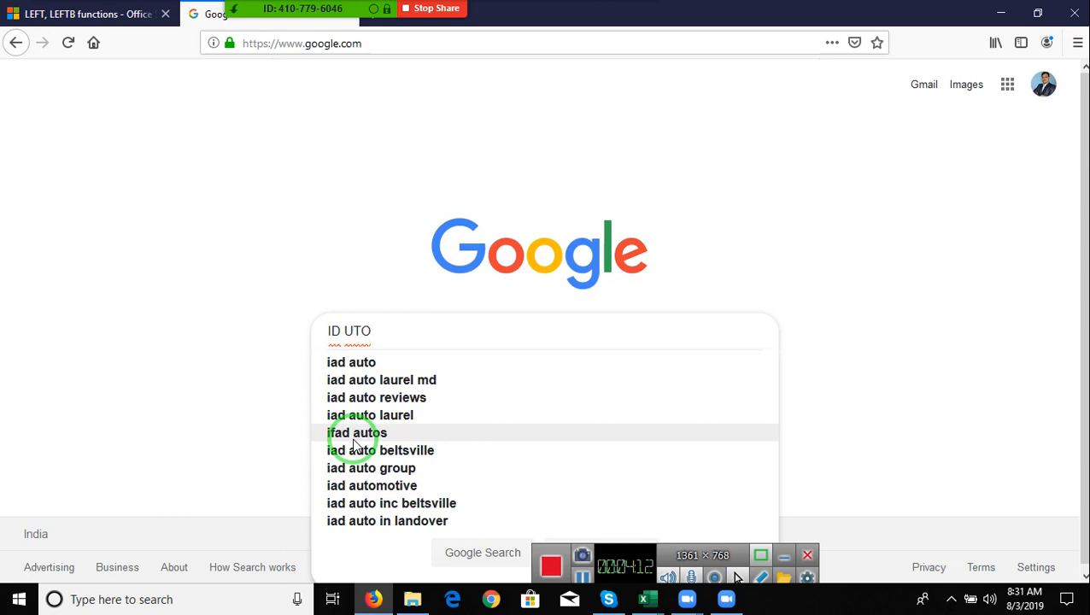
type("ATI")
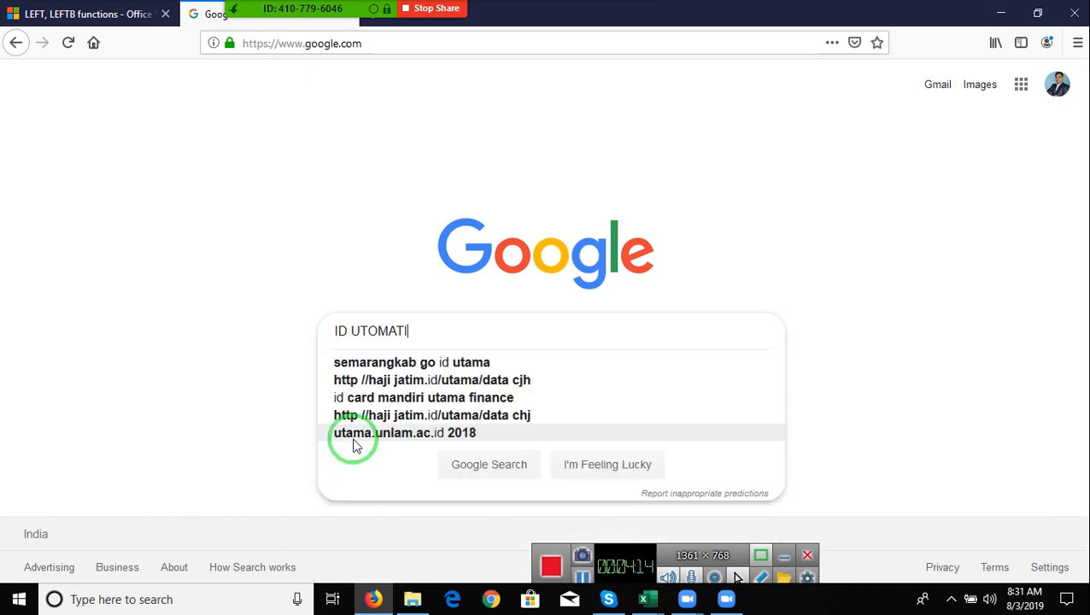
type("C BA")
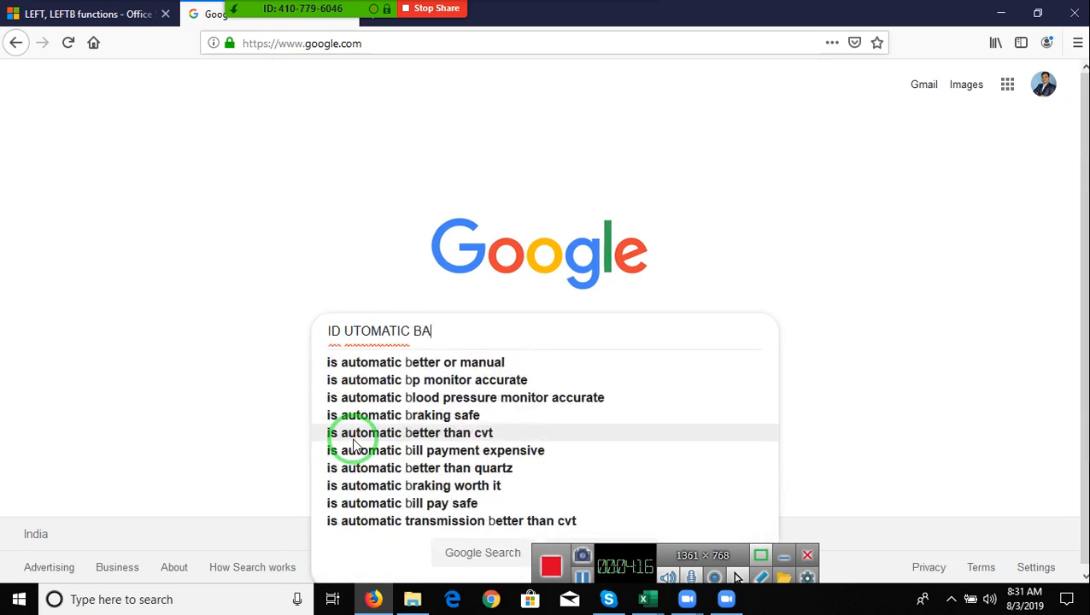
type("RC")
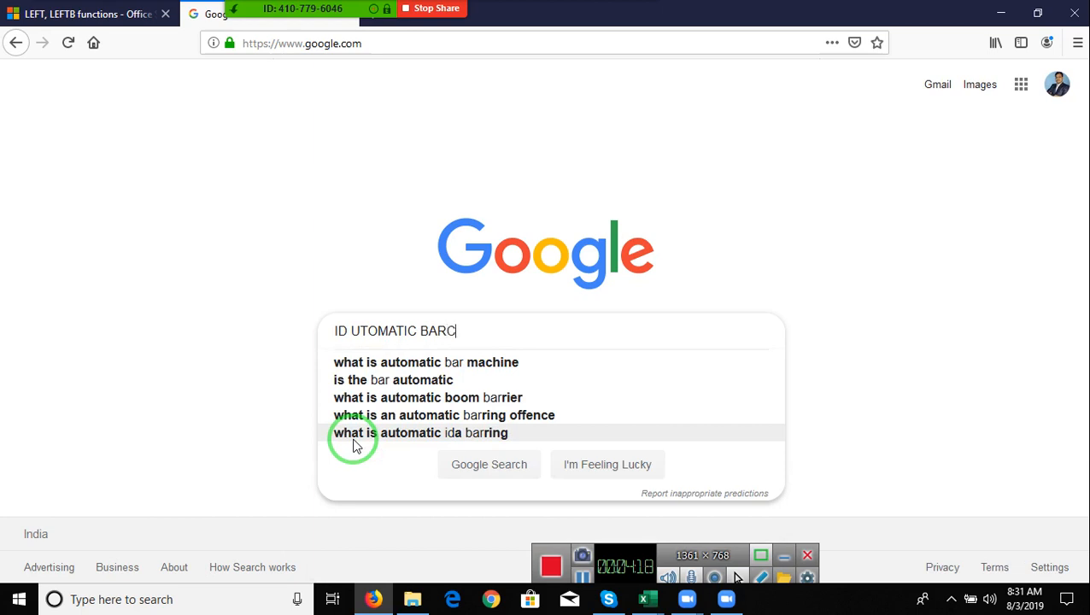
type("ODE")
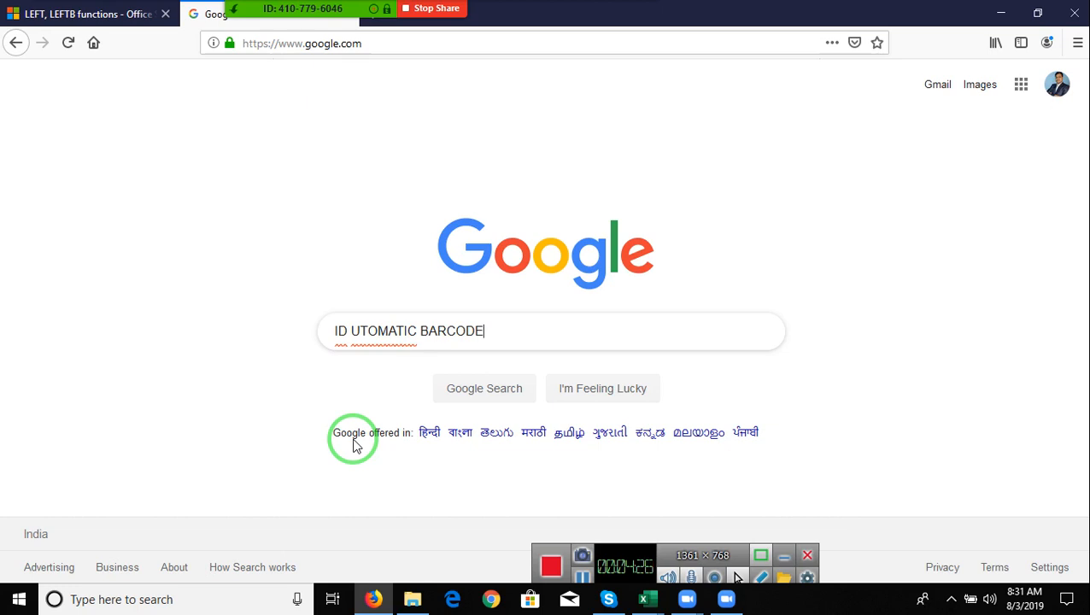
key("BackSpace")
key("BackSpace")
key("BackSpace")
key("BackSpace")
key("BackSpace")
key("BackSpace")
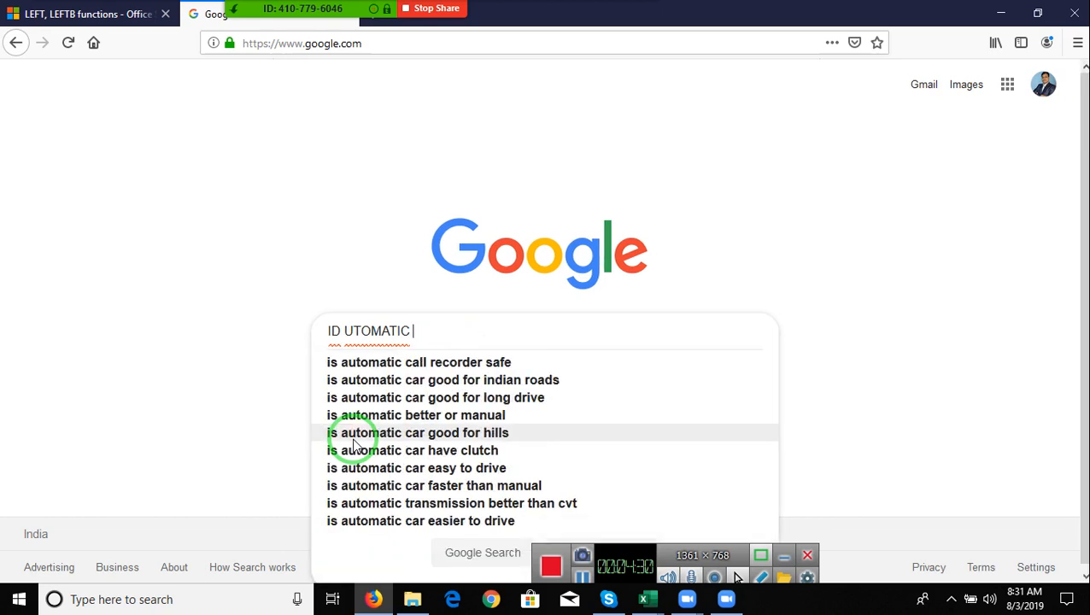
key("BackSpace")
key("BackSpace")
key("BackSpace")
key("BackSpace")
key("BackSpace")
key("BackSpace")
key("BackSpace")
key("BackSpace")
key("BackSpace")
key("BackSpace")
key("BackSpace")
key("BackSpace")
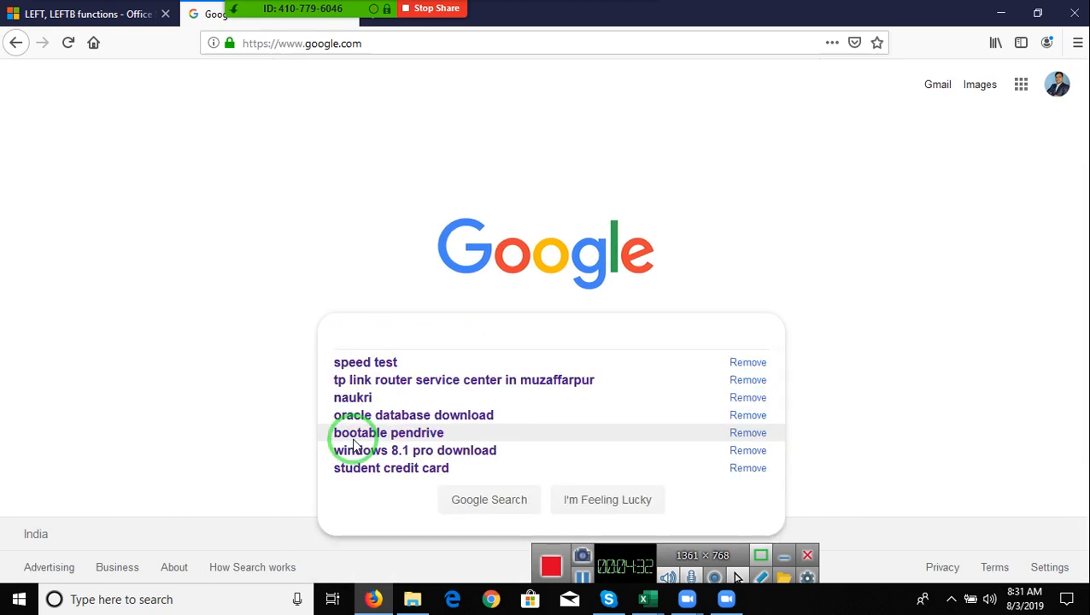
key("BackSpace")
key("BackSpace")
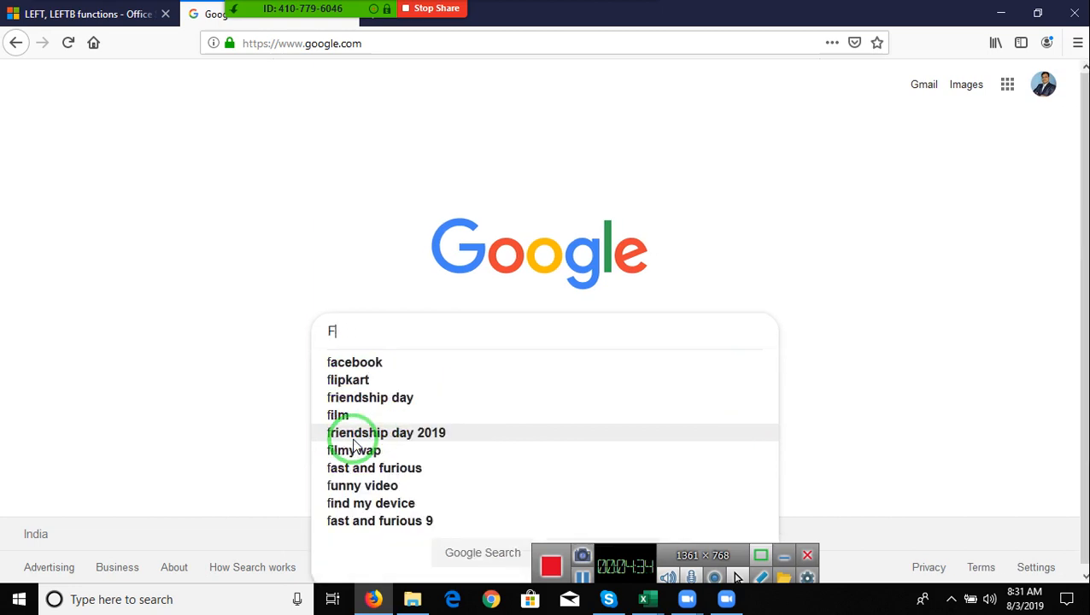
Search Google for "BARCODE FONT" and open the 1001 Fonts page of free barcode fonts.
type("BARCODE")
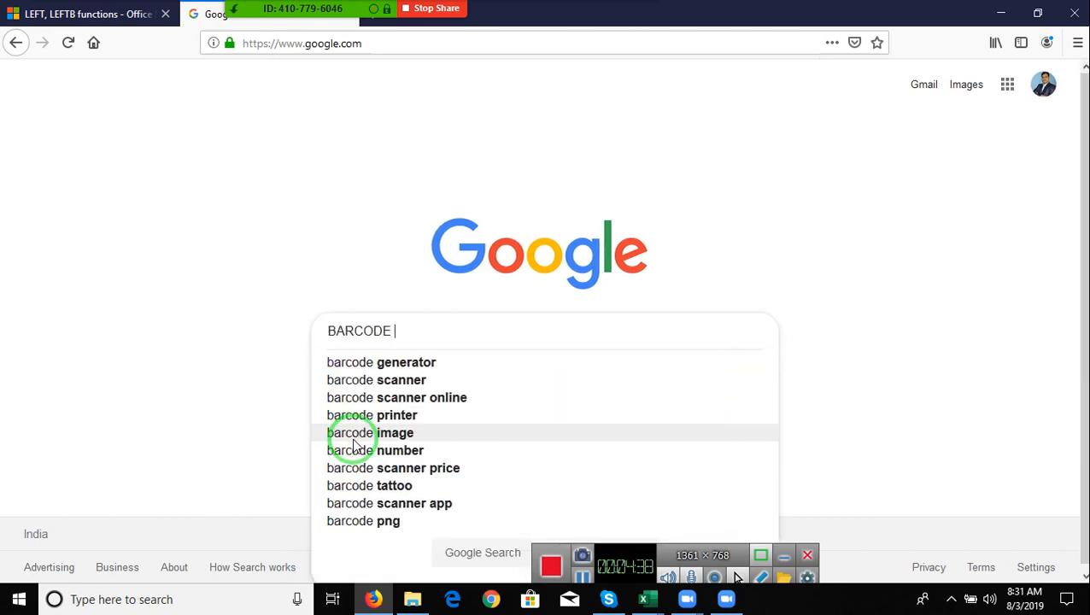
type(" FONT")
key("Return")
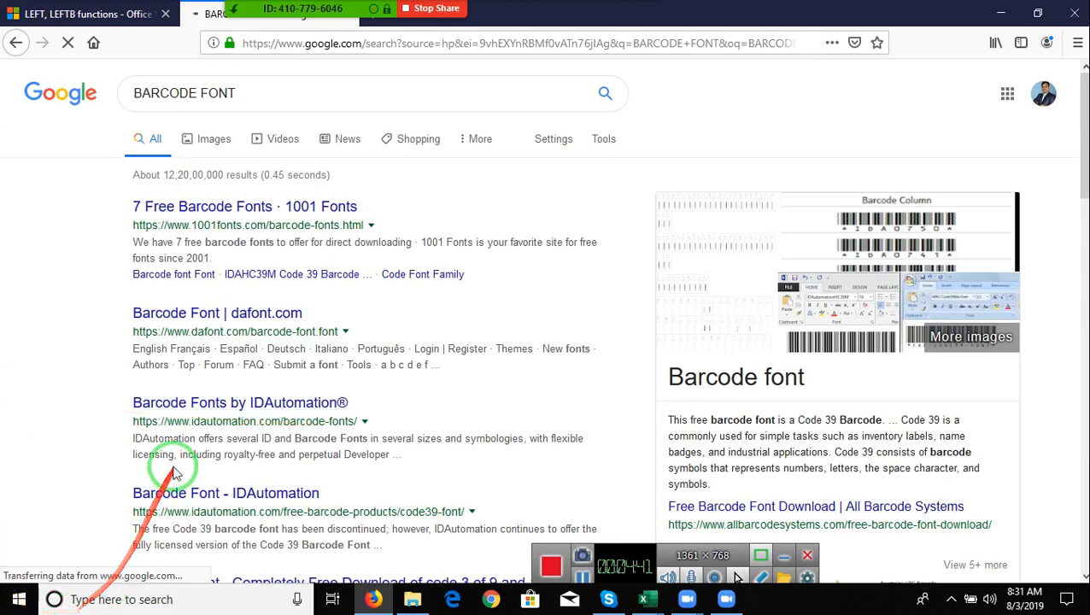
left_click(254, 208)
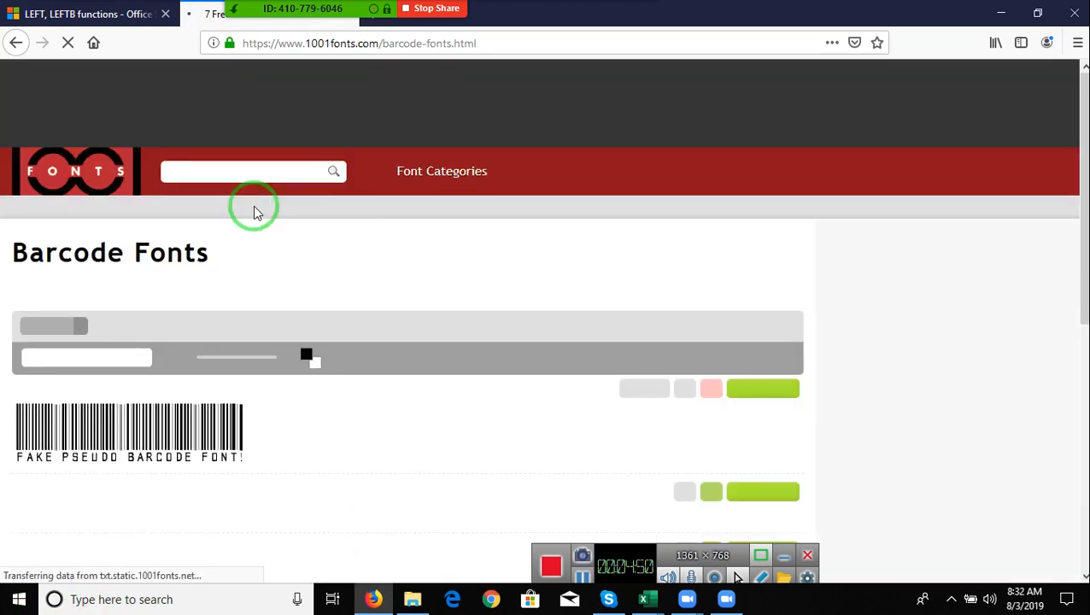
Download the font named "barcode font" by anke-art, saving barcode-font.zip to disk.
scroll(203, 427, "down", 3)
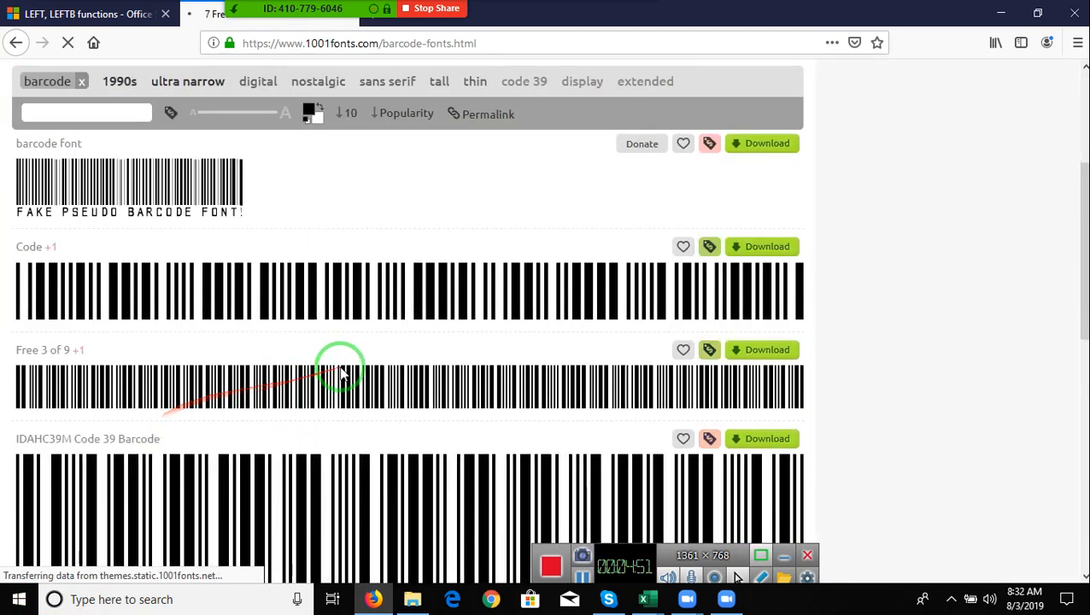
scroll(207, 438, "up", 2)
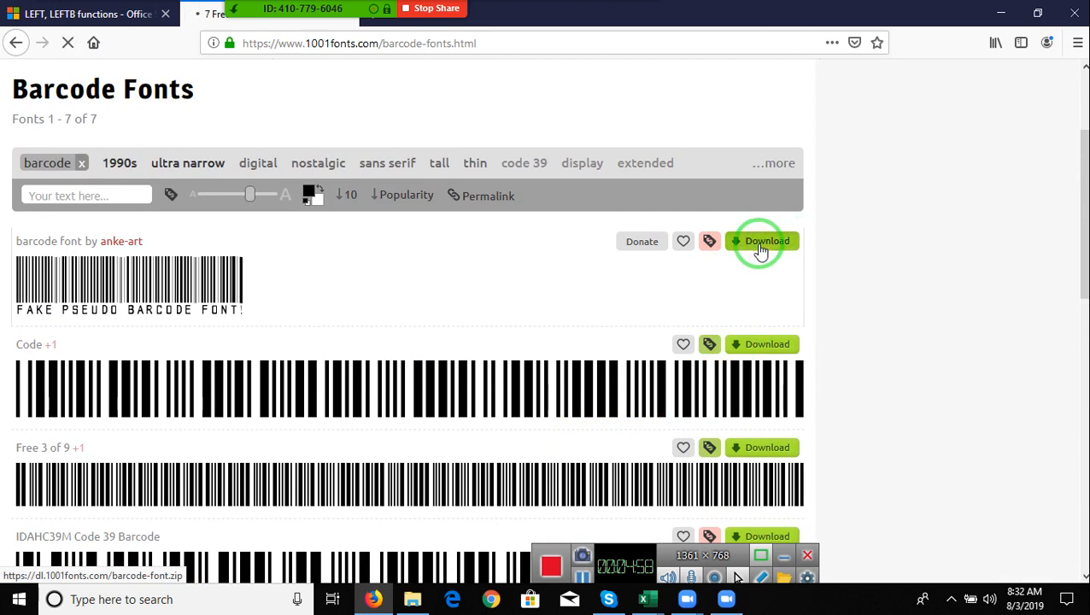
left_click(760, 242)
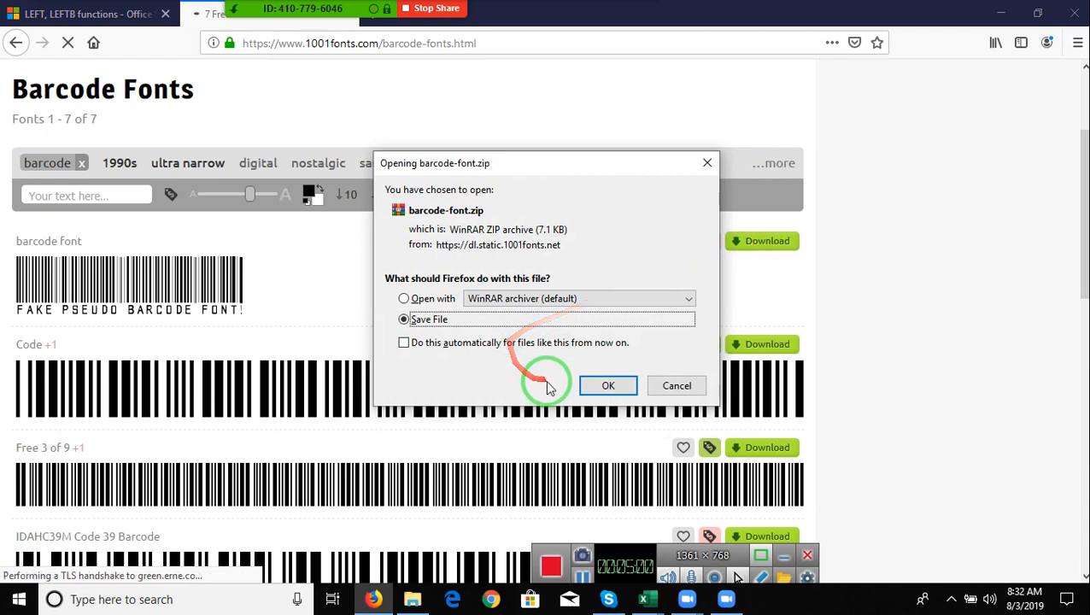
left_click(601, 389)
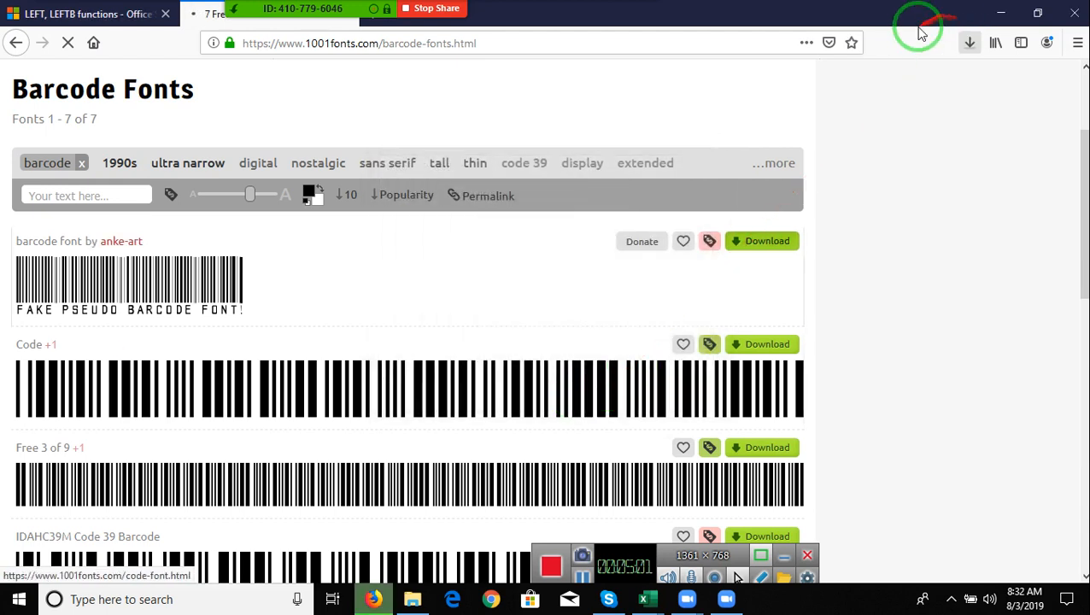
Open the downloaded barcode-font.zip archive and install the BarcodeFont.ttf font it contains.
left_click(969, 45)
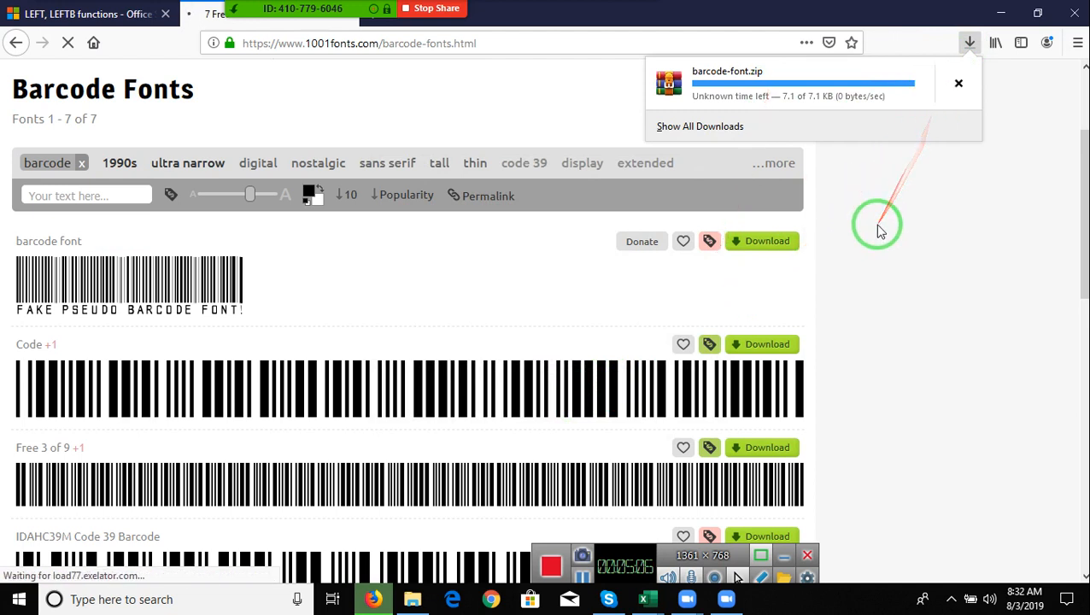
left_click(775, 90)
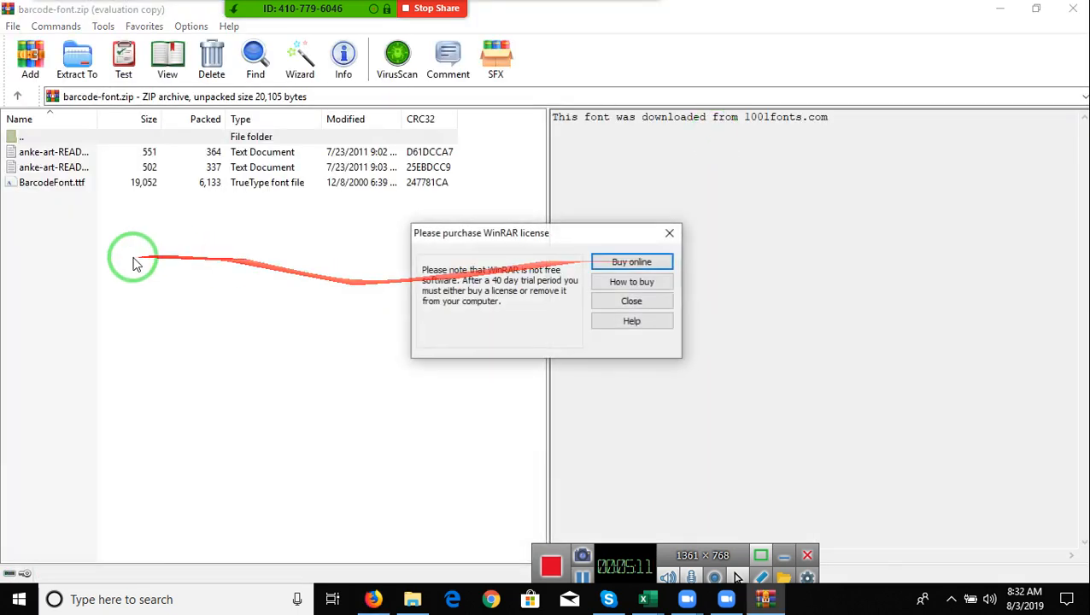
left_click(672, 234)
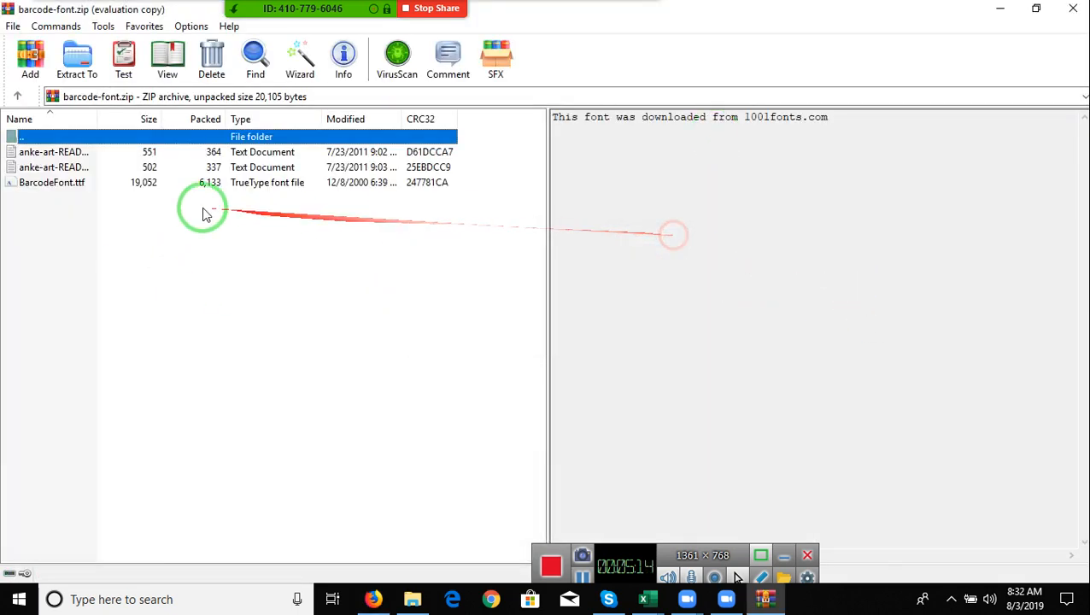
left_click_drag(62, 184, 504, 404)
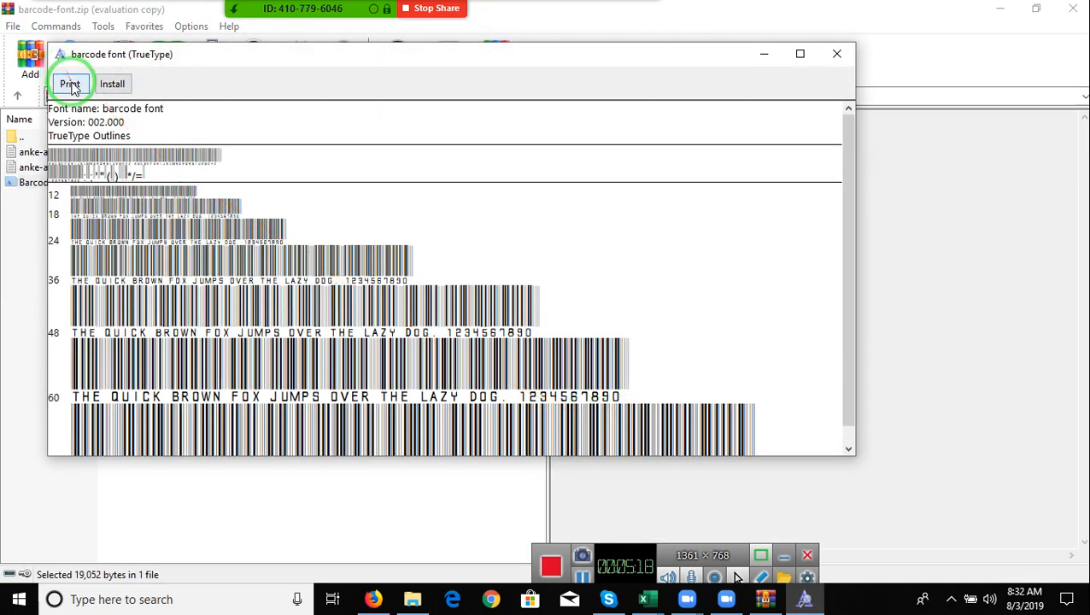
left_click(108, 85)
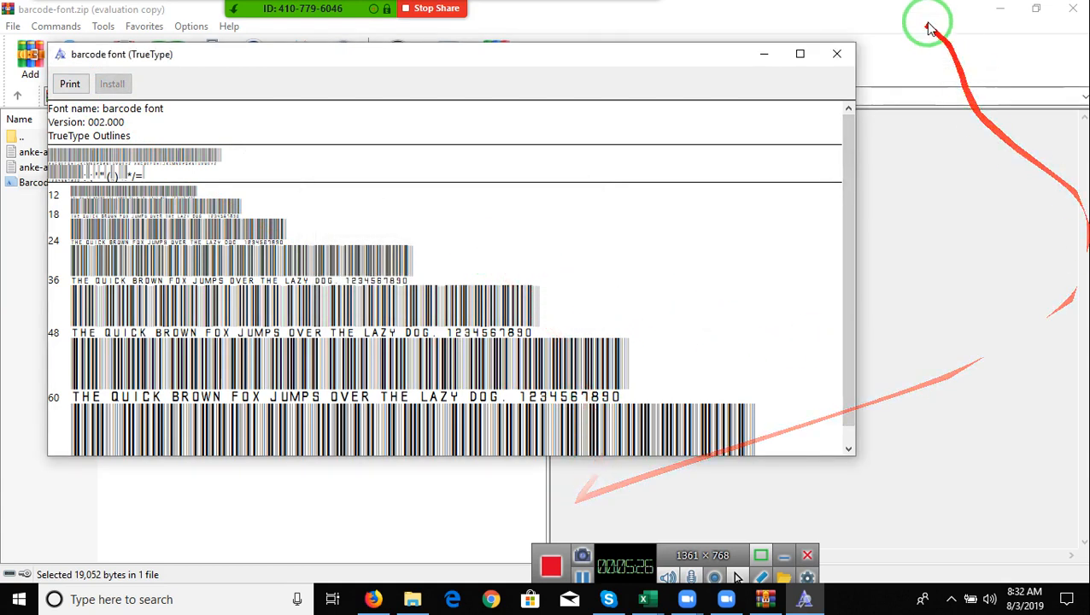
left_click(836, 54)
Switch to the Book1 workbook in Excel and select cells B3:B4 on sheet 16.
mouse_move(647, 595)
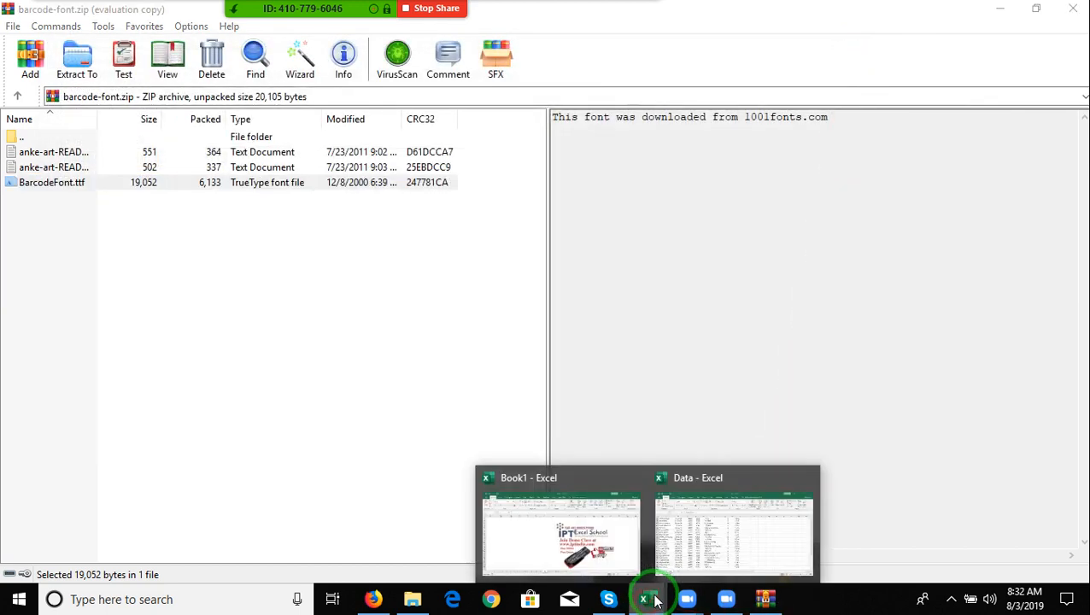
left_click(604, 561)
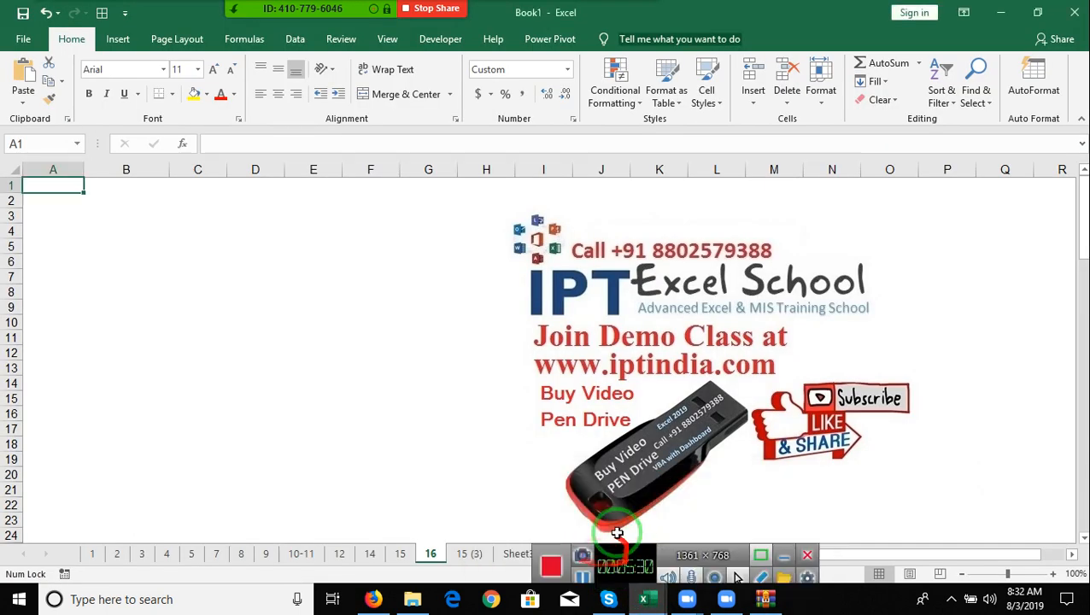
left_click_drag(125, 227, 130, 217)
left_click(132, 68)
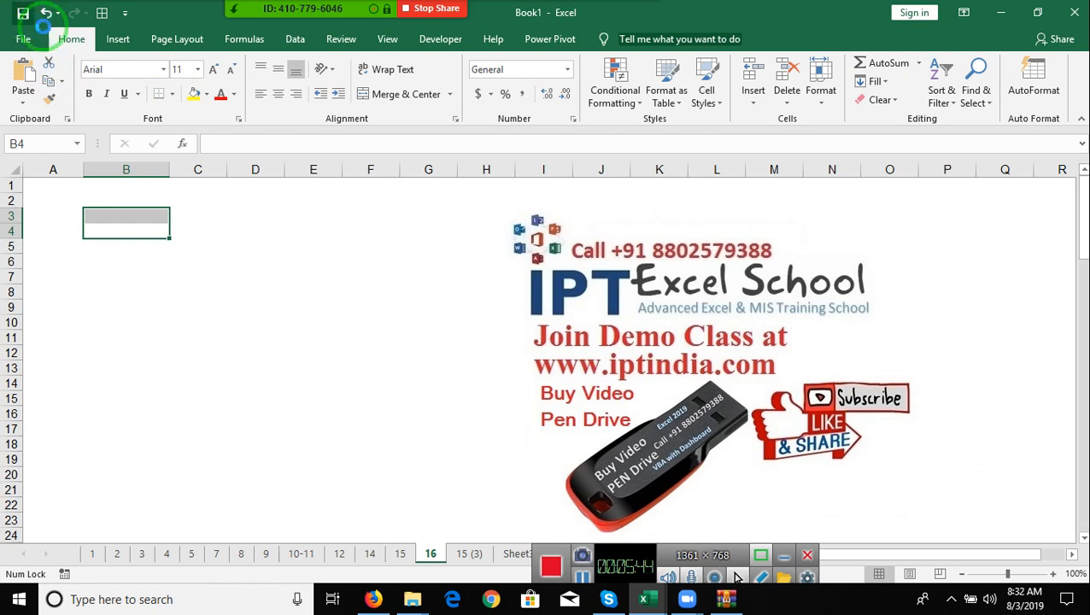
Save the workbook as a macro-enabled file named "TOP 100 tRIKS" in the DVD folder on Local Disk (D:).
key("ctrl+s")
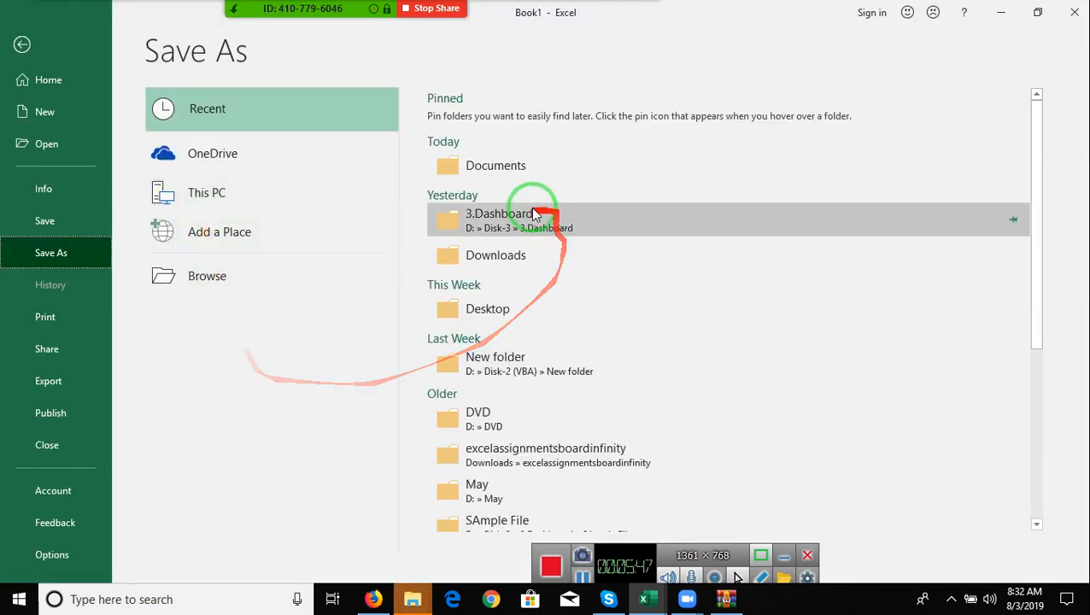
left_click(484, 310)
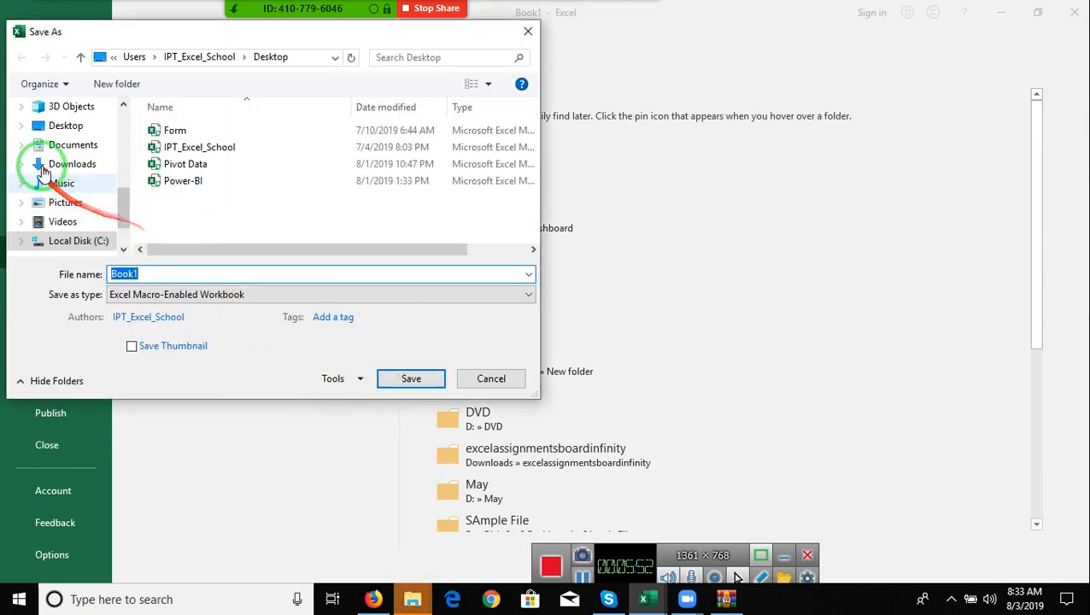
left_click(57, 124)
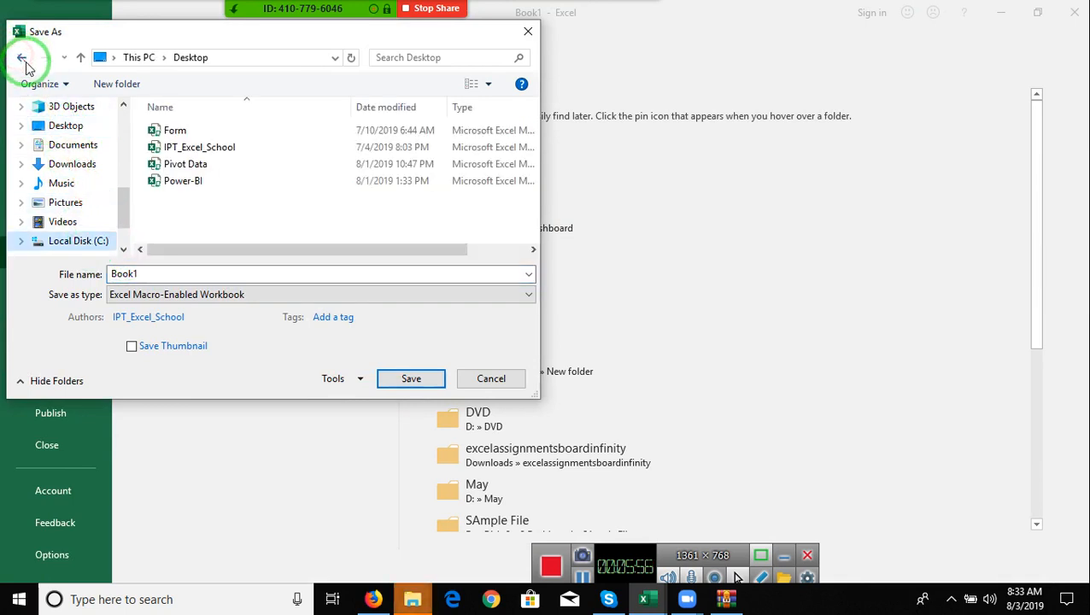
left_click(21, 58)
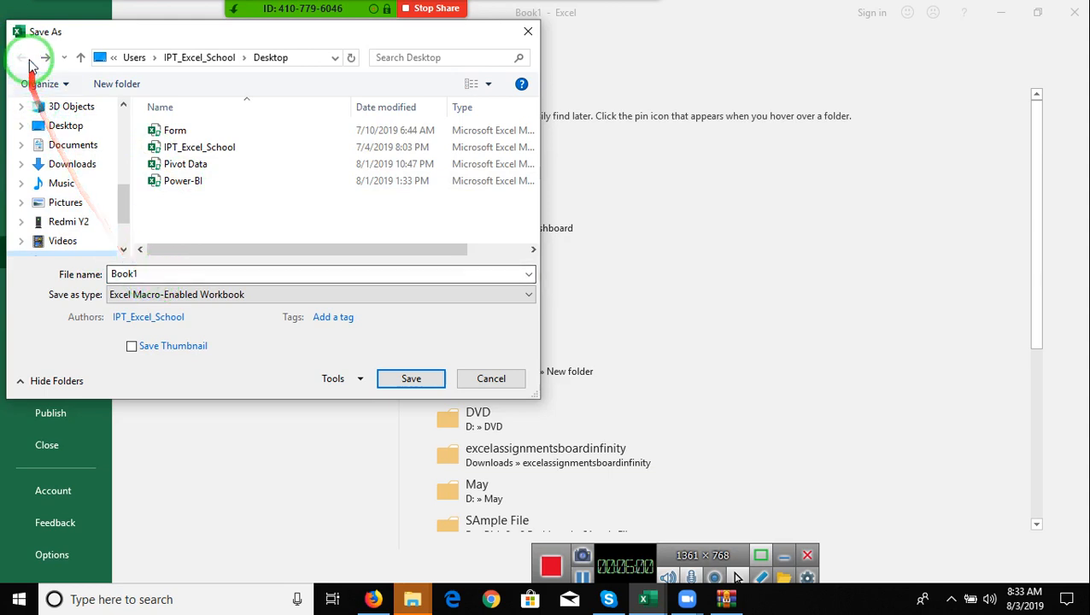
left_click_drag(122, 214, 124, 238)
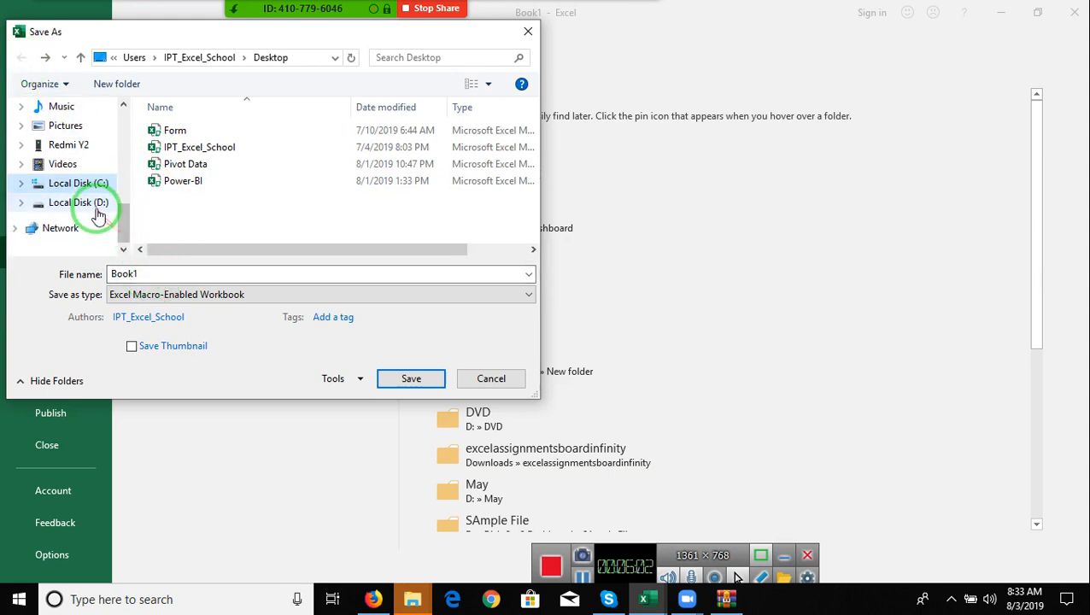
left_click(90, 203)
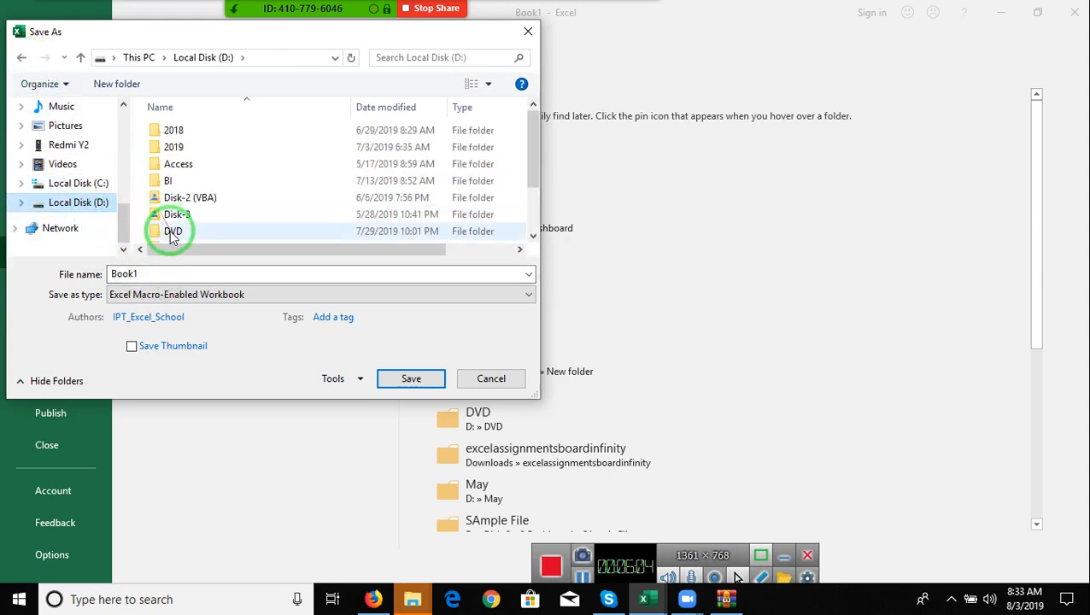
double_click(169, 229)
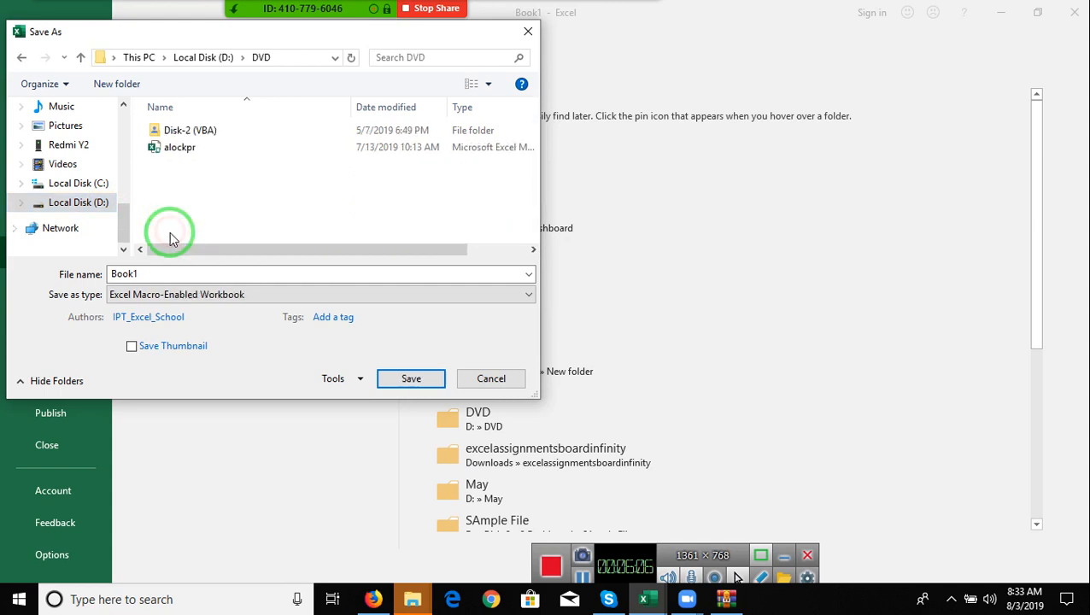
double_click(171, 275)
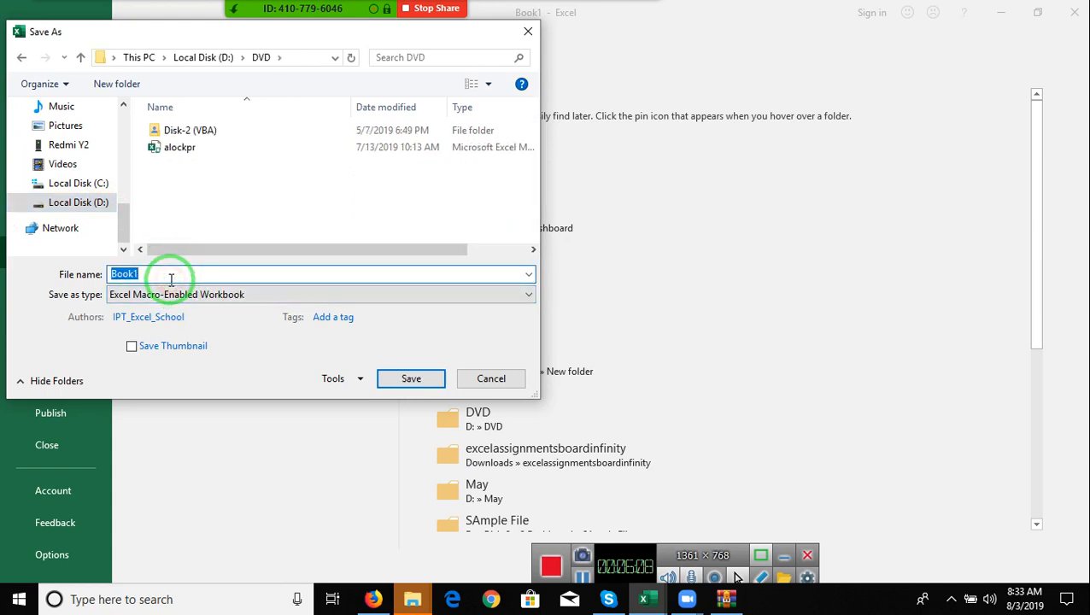
type("TOP 100 tRIKS")
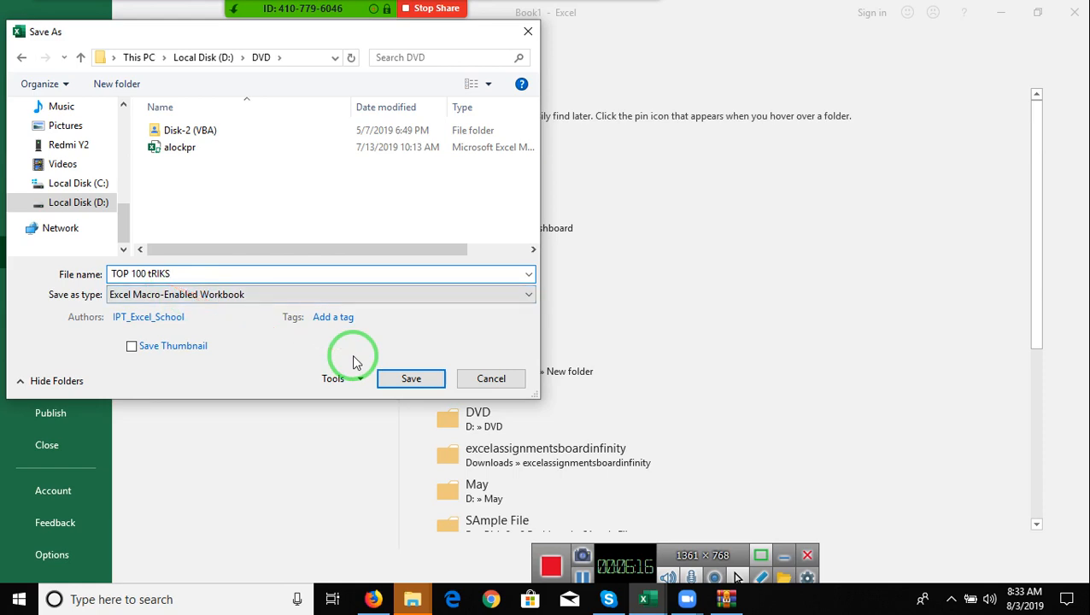
left_click(398, 379)
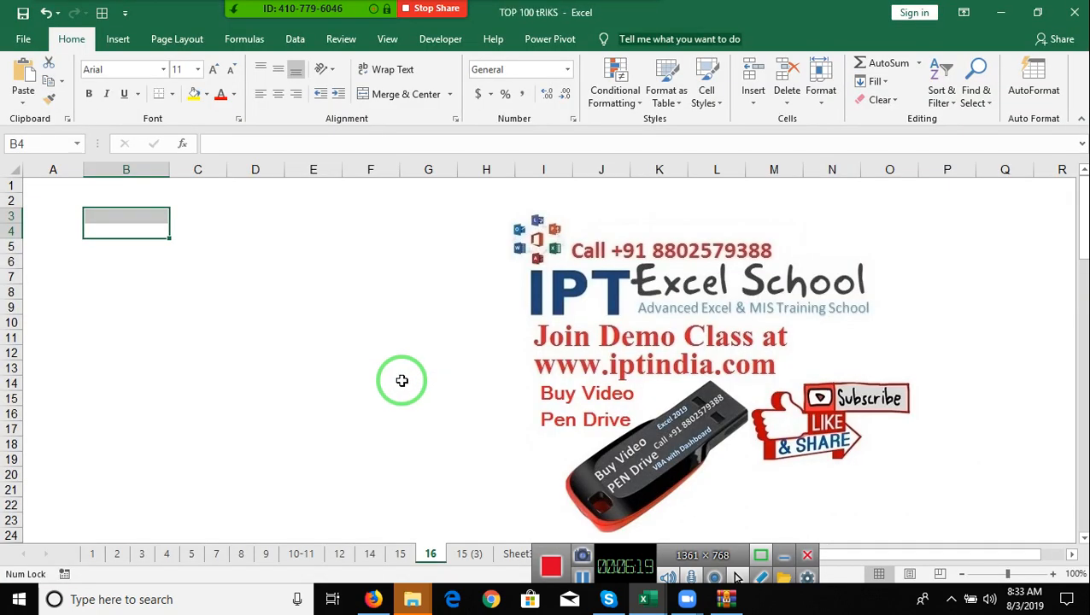
Close the saved workbook, the barcode-font.zip archive window and the Firefox window with all its tabs.
left_click(1073, 12)
left_click(1073, 12)
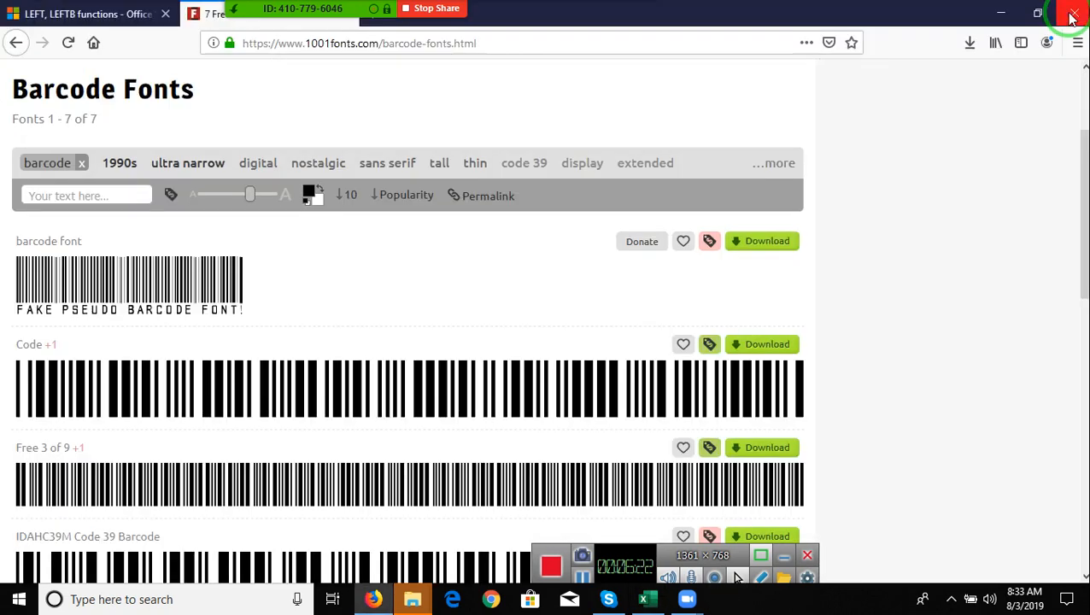
left_click(1071, 17)
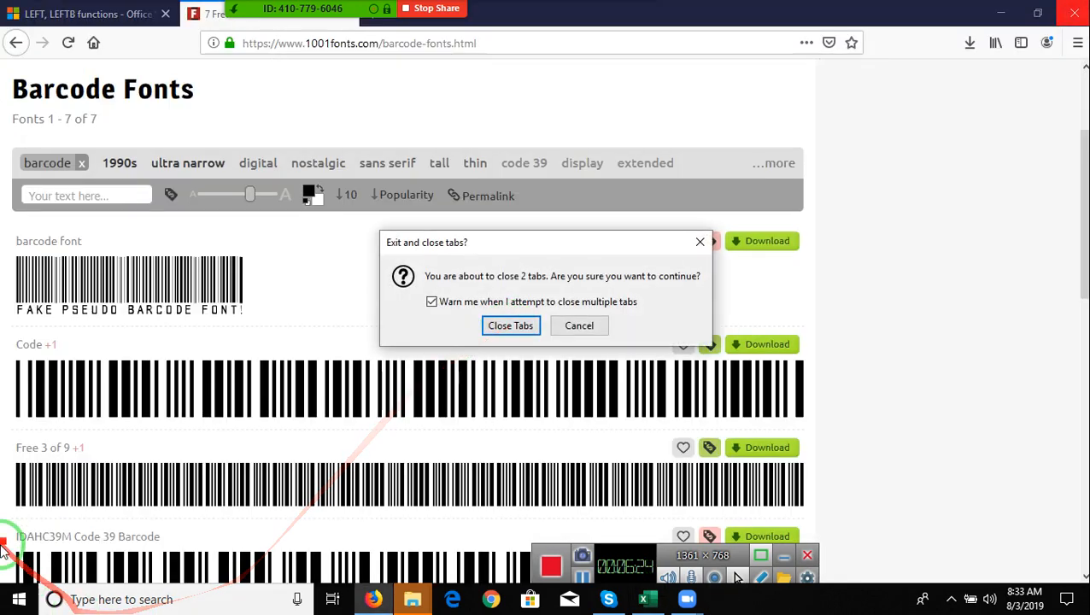
left_click(505, 326)
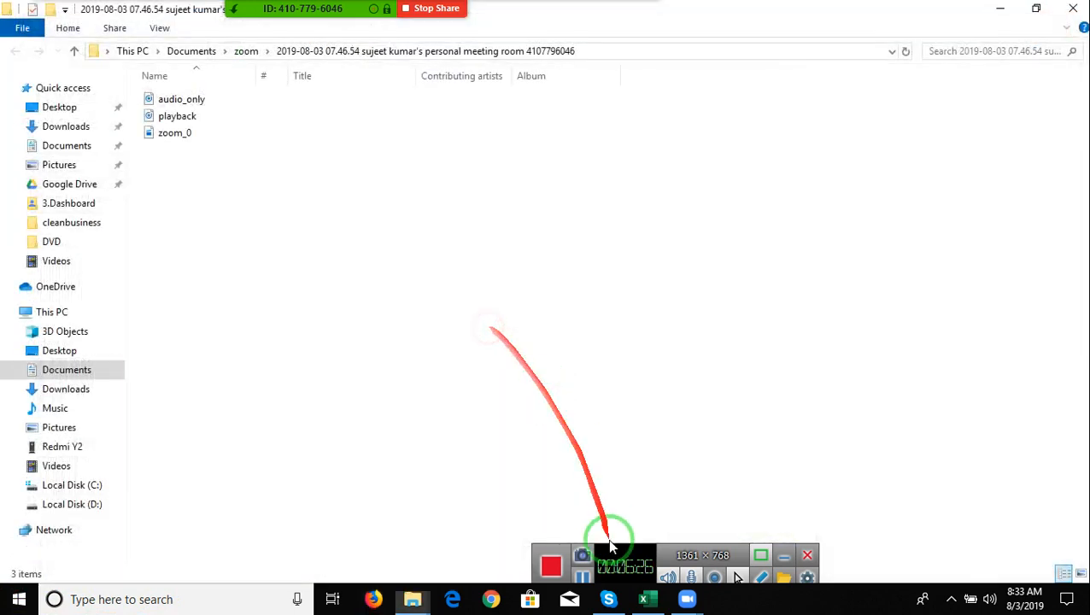
Close the Data workbook that is still open in Excel.
left_click(1072, 10)
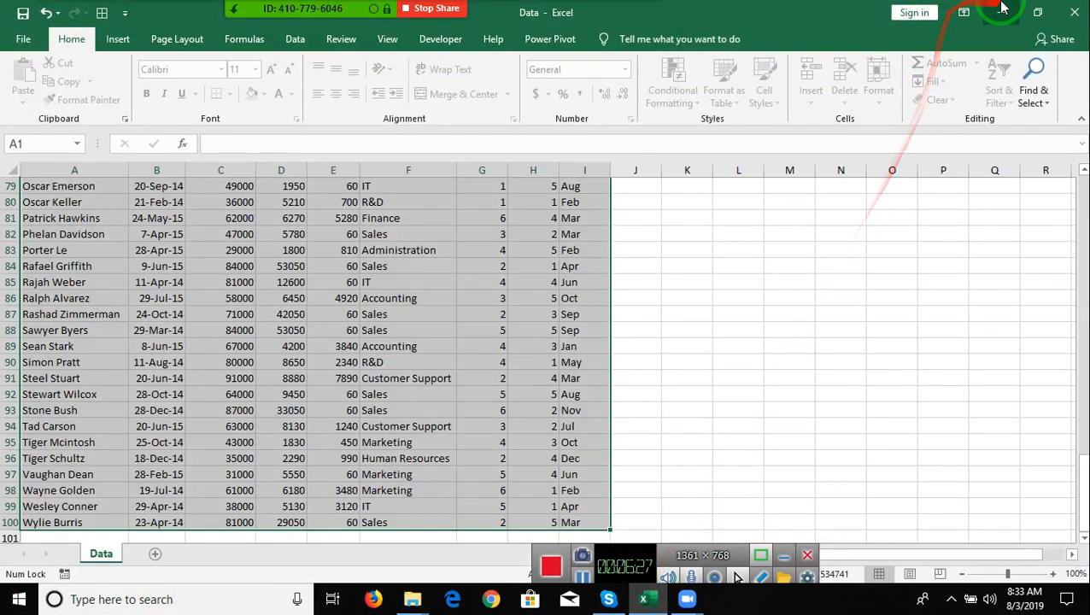
left_click(1073, 17)
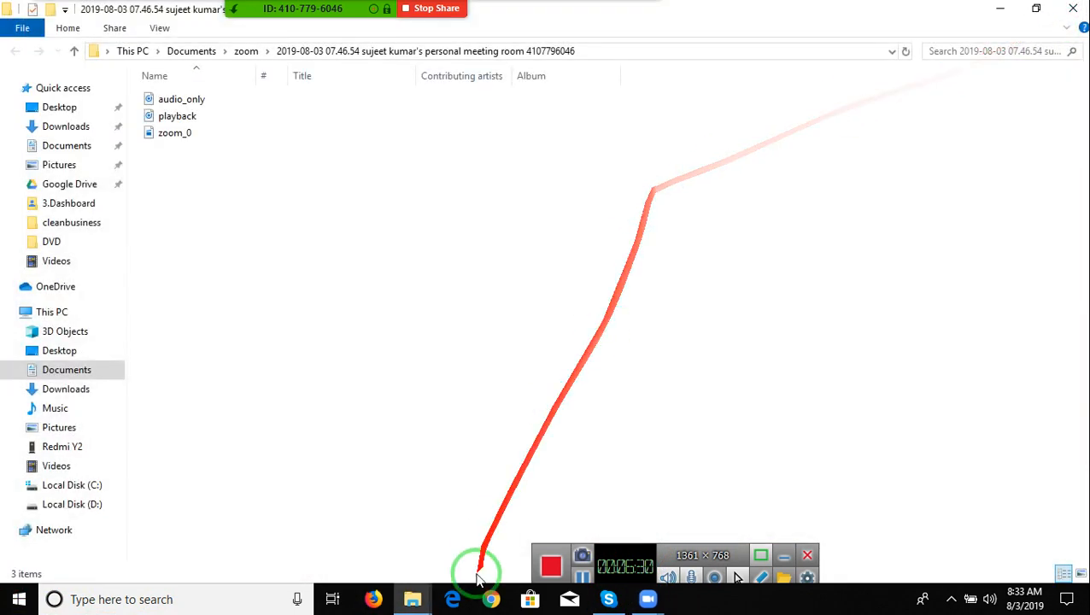
Launch Excel through a Windows search for "excel", decline setting it as the default spreadsheet program, and create a blank workbook.
key("super")
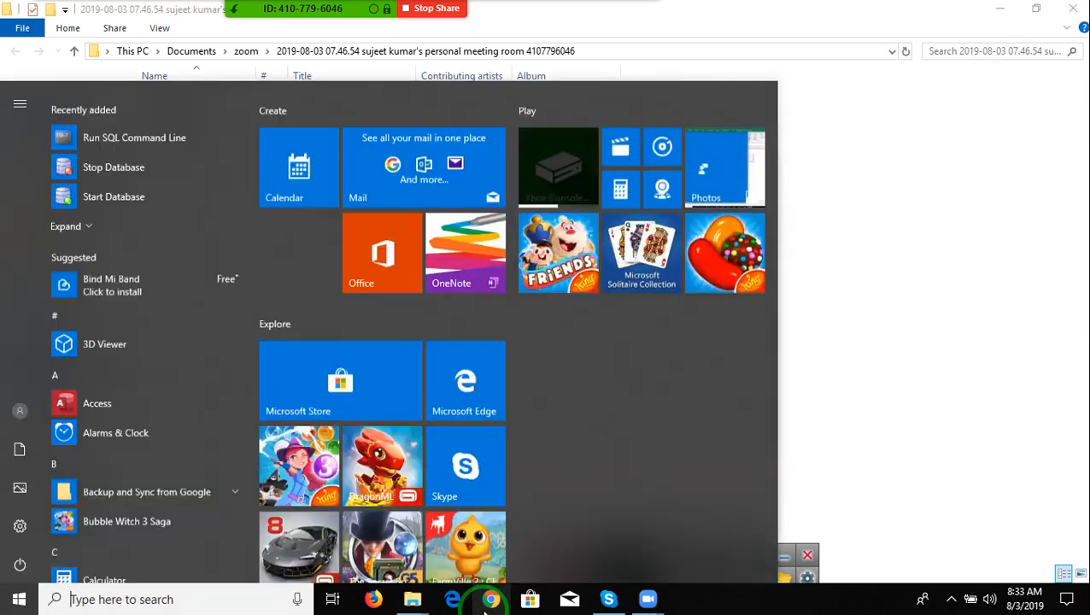
type("xce")
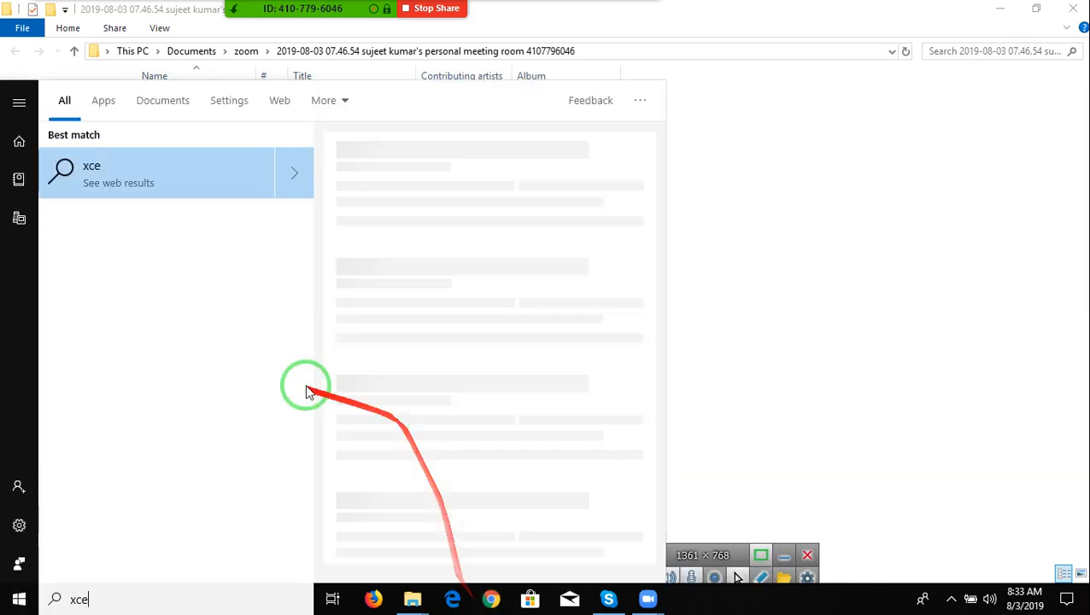
key("BackSpace")
key("BackSpace")
key("BackSpace")
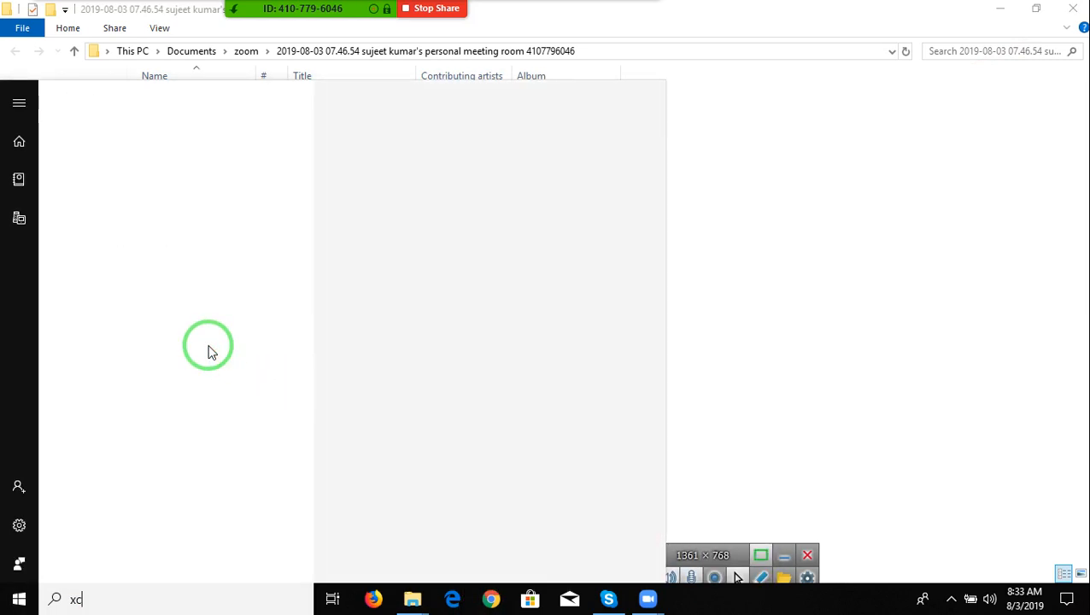
type("ex")
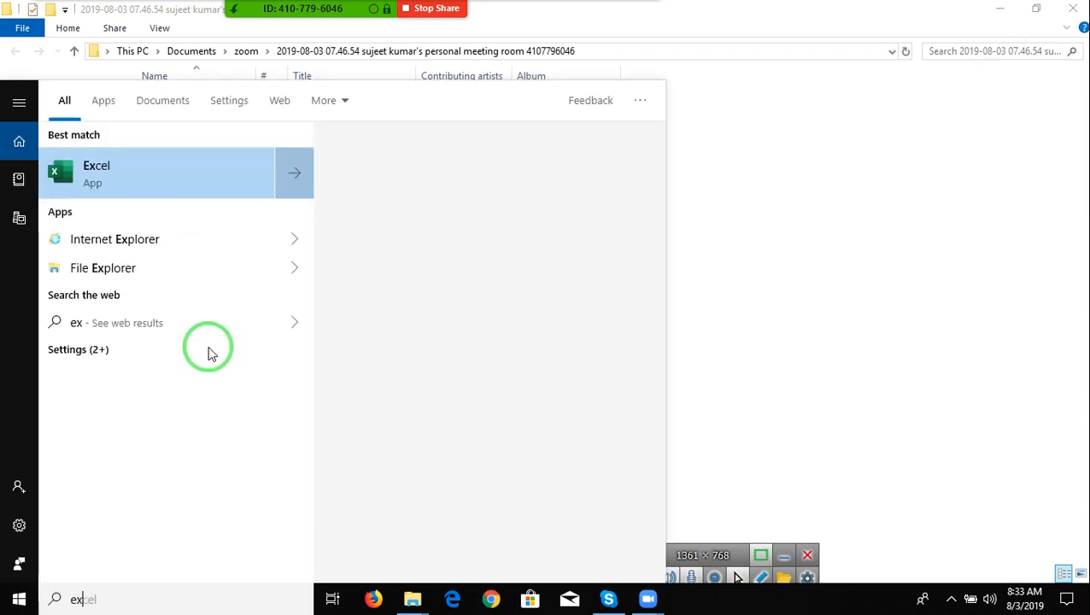
type("cel")
left_click(222, 181)
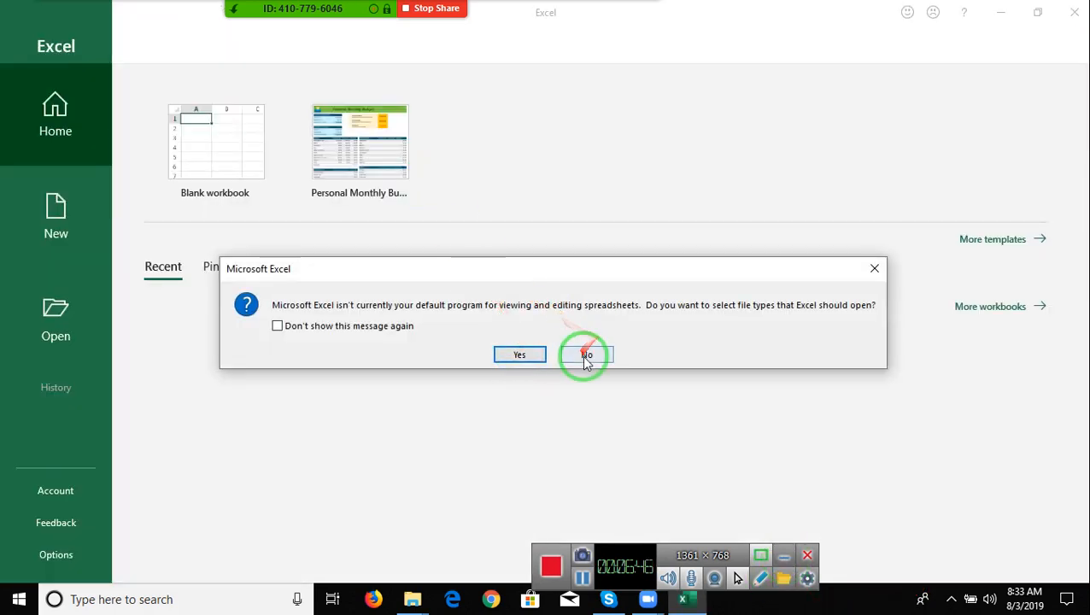
left_click(583, 356)
left_click(182, 159)
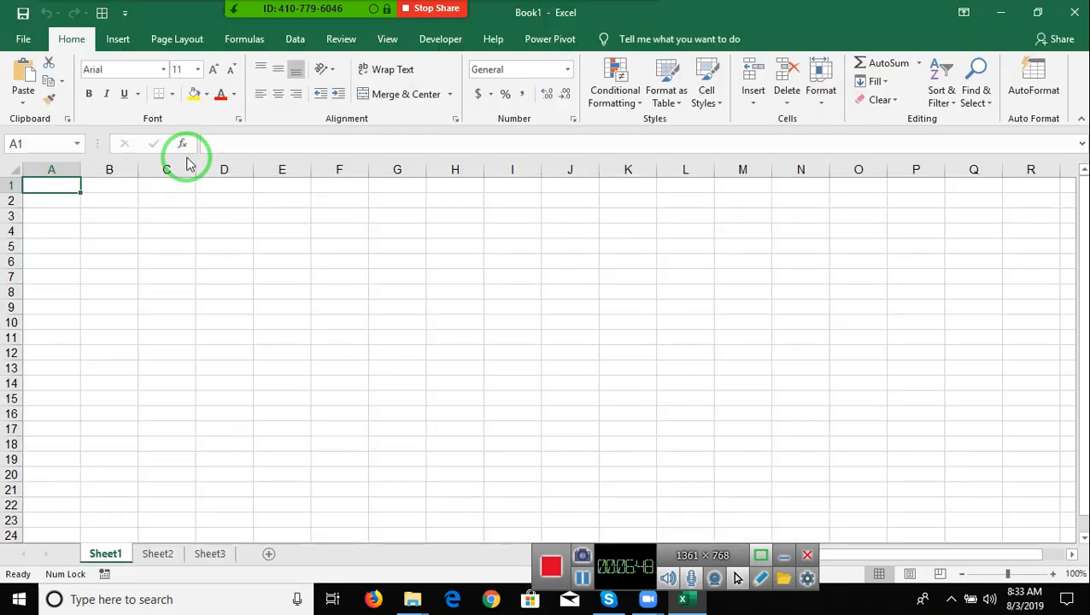
Open the recent workbook "TOP 100 tRIKS" from the DVD folder on drive D.
left_click(24, 38)
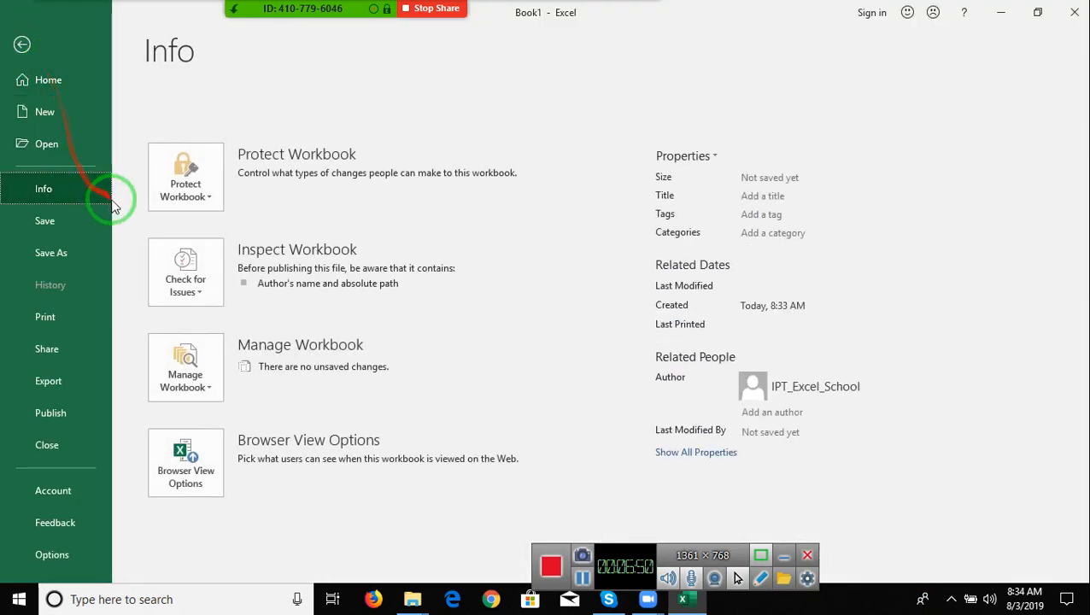
left_click(62, 147)
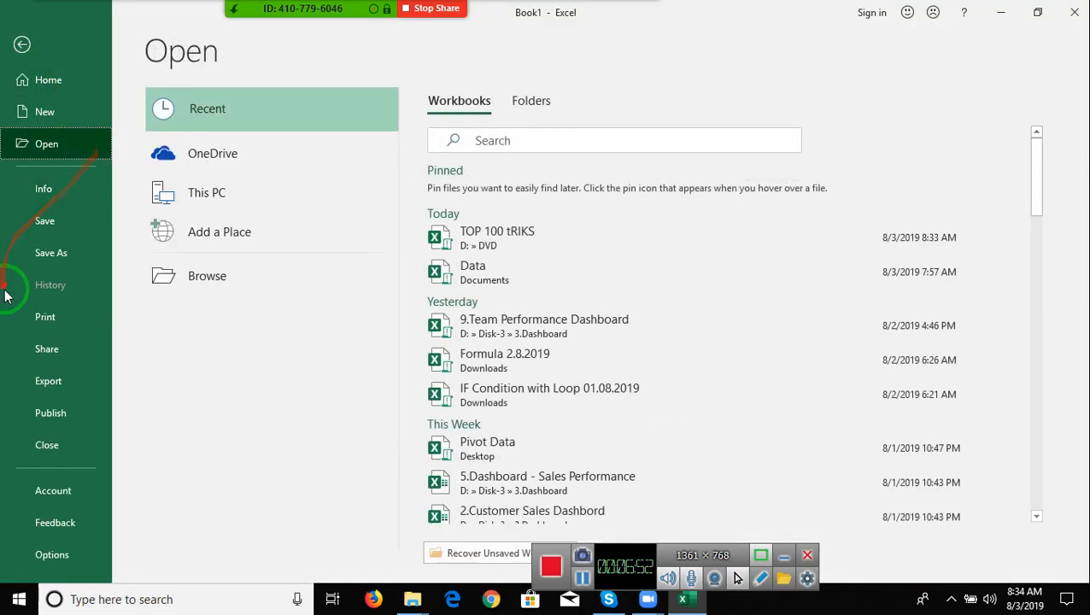
left_click(536, 245)
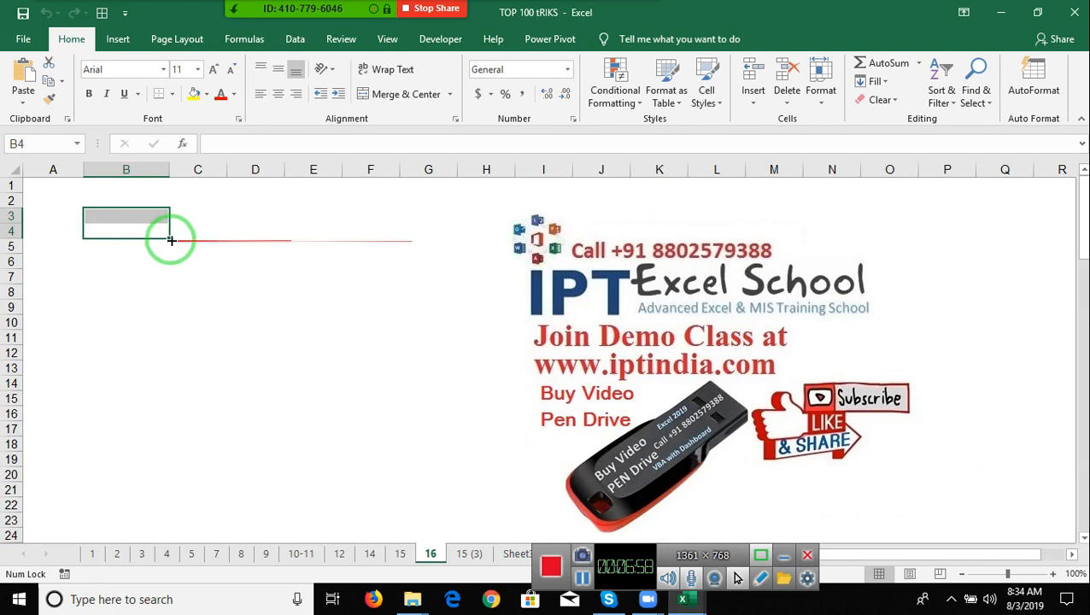
Select cell B2 on sheet 16 and browse the available fonts from Arial down to Arial Rounded MT Bold.
left_click(95, 200)
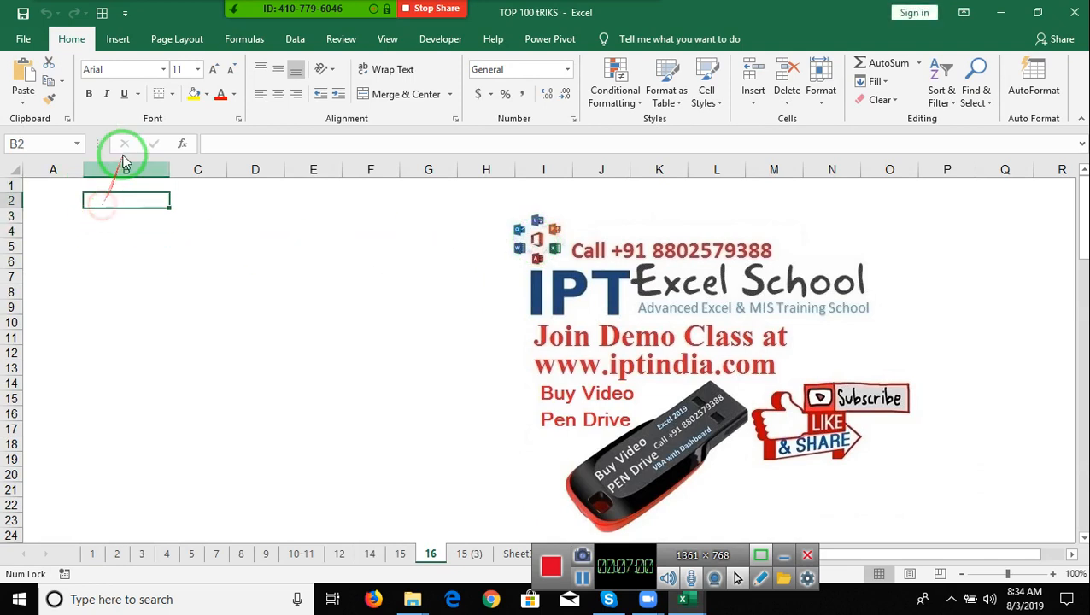
left_click(162, 73)
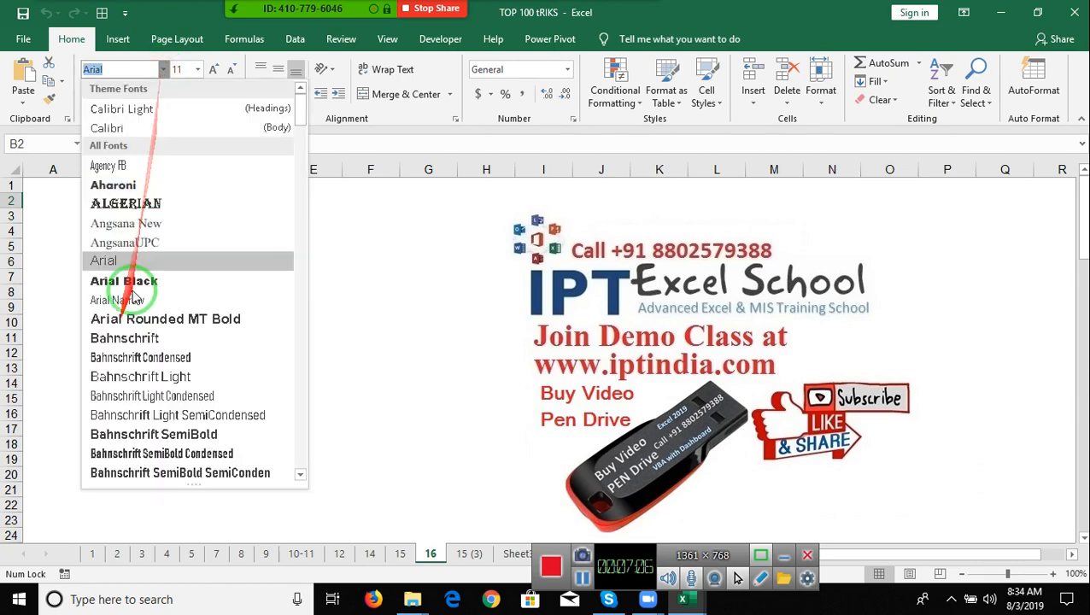
key("Escape")
left_click(164, 72)
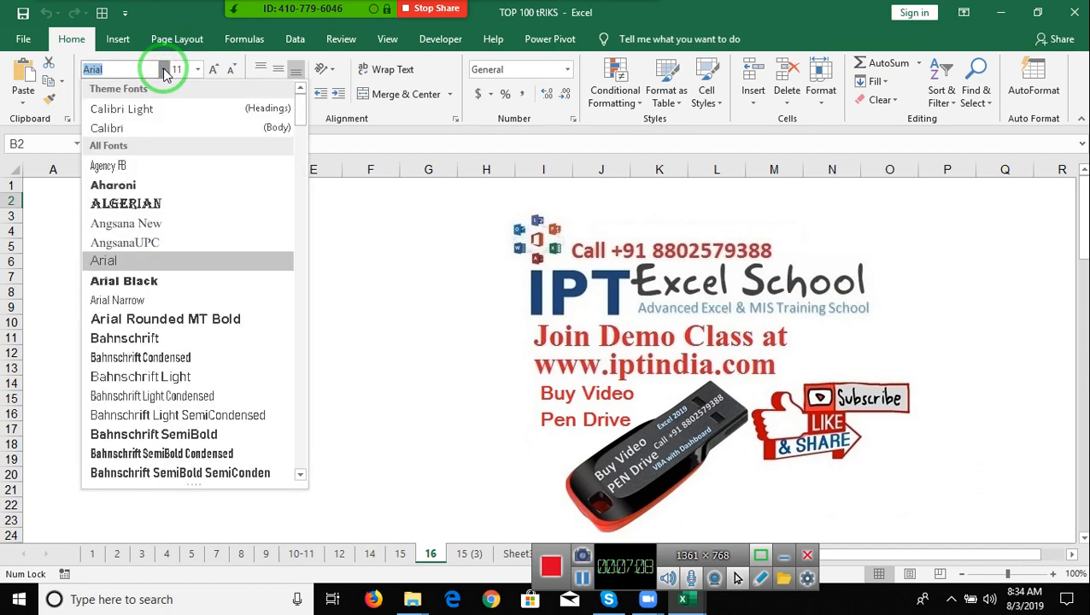
key("Down")
key("Down")
key("Down")
key("Down")
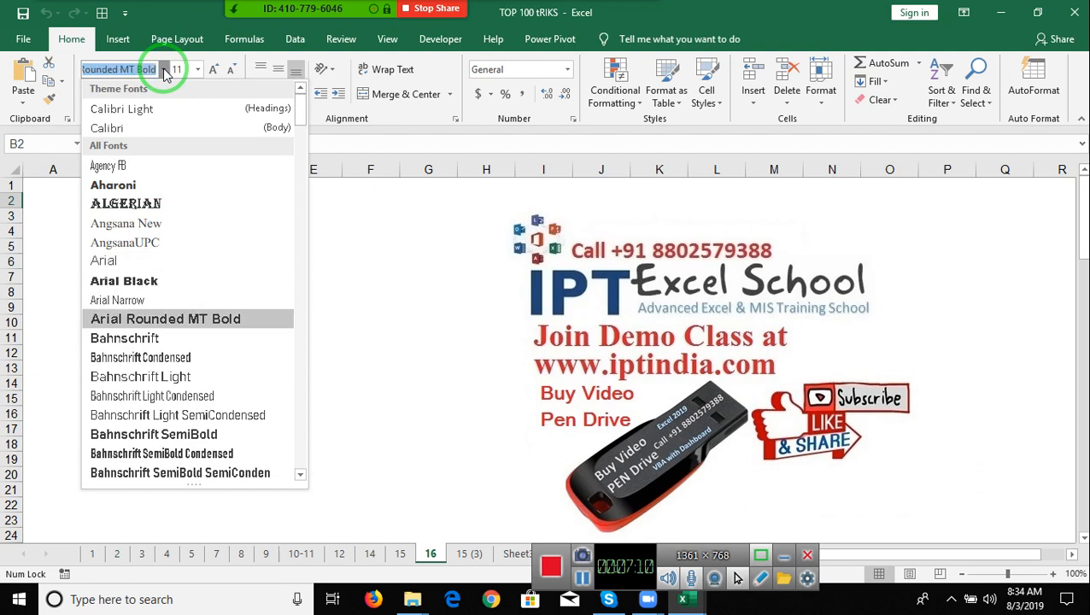
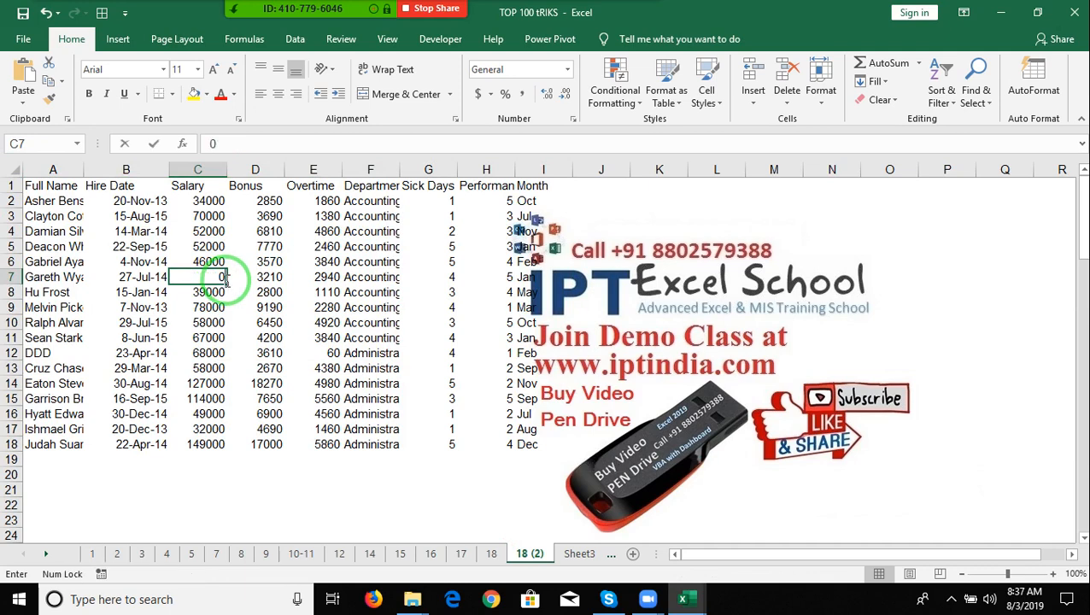
On sheet 18 (2), set the salaries in C7 and C12 to 0 and clear cells C5 and E5.
left_click(220, 352)
key("Delete")
key("Up")
key("Up")
key("Up")
key("Up")
key("Up")
key("Up")
key("Up")
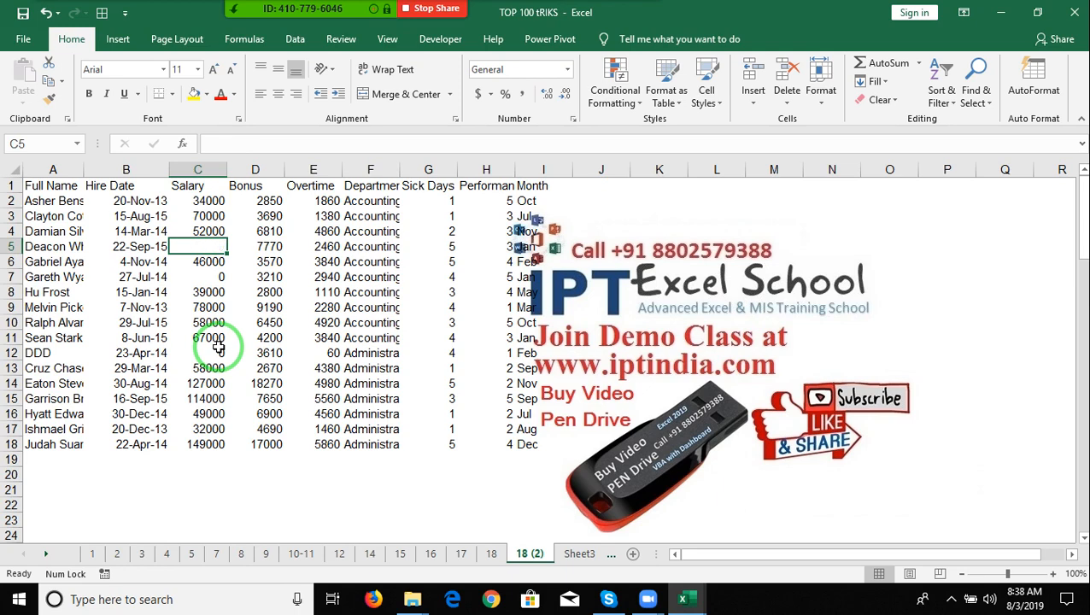
key("Right")
key("Right")
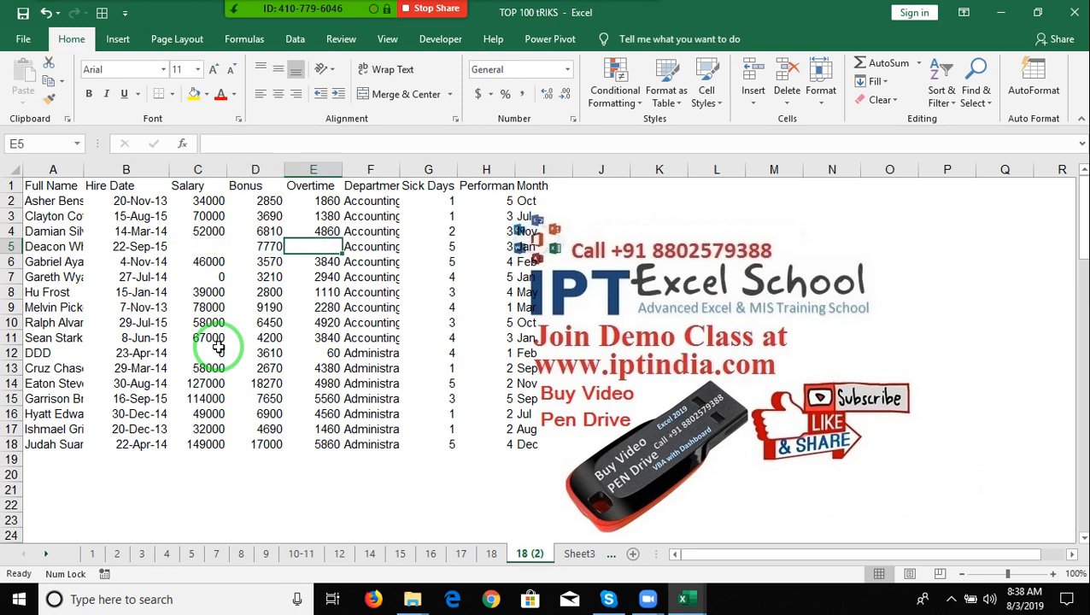
Try an Equal To highlight rule for the value 0 on A1:I18 with Light Red Fill with Dark Red Text.
left_click_drag(64, 187, 523, 442)
left_click(636, 101)
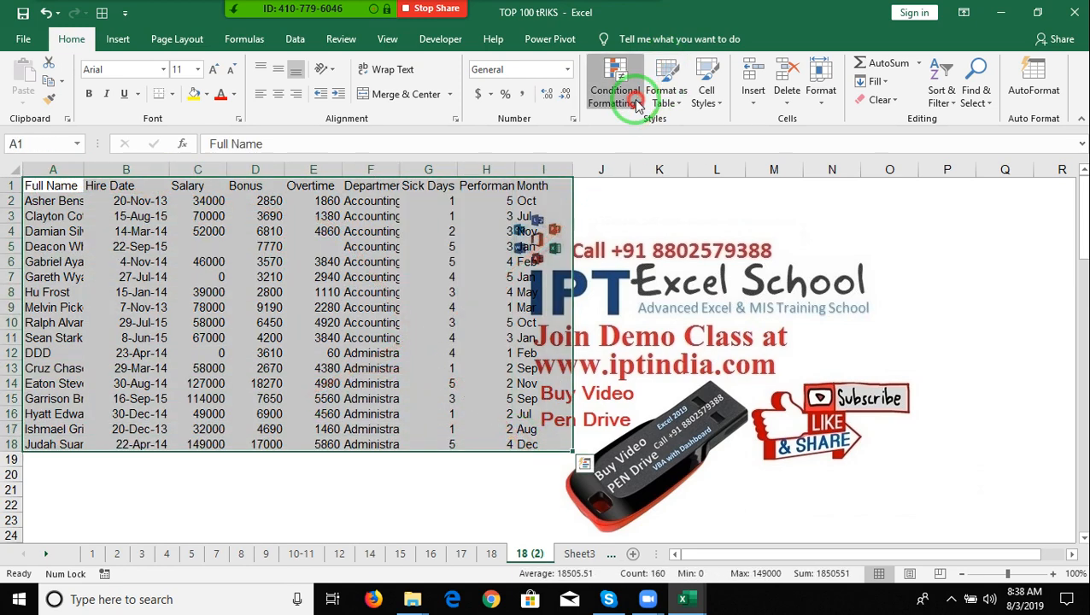
mouse_move(651, 128)
left_click(833, 241)
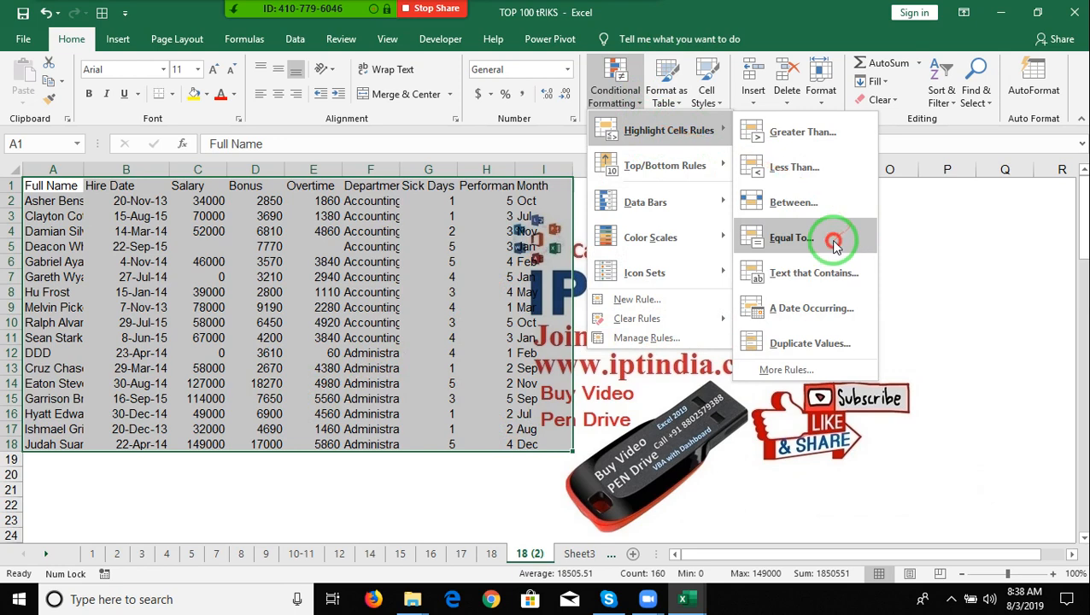
type("0")
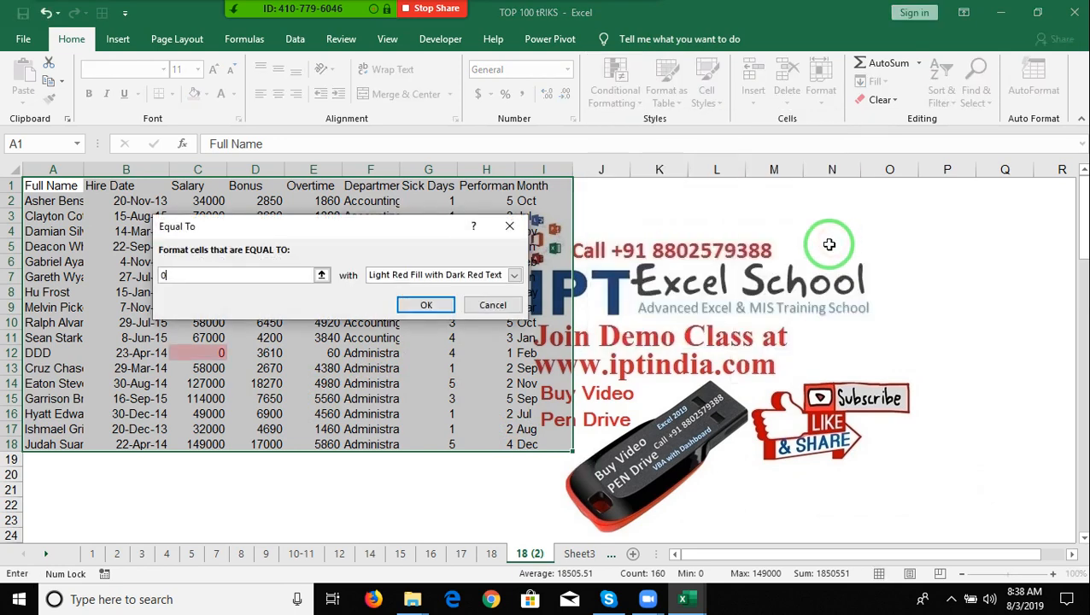
left_click_drag(406, 229, 765, 227)
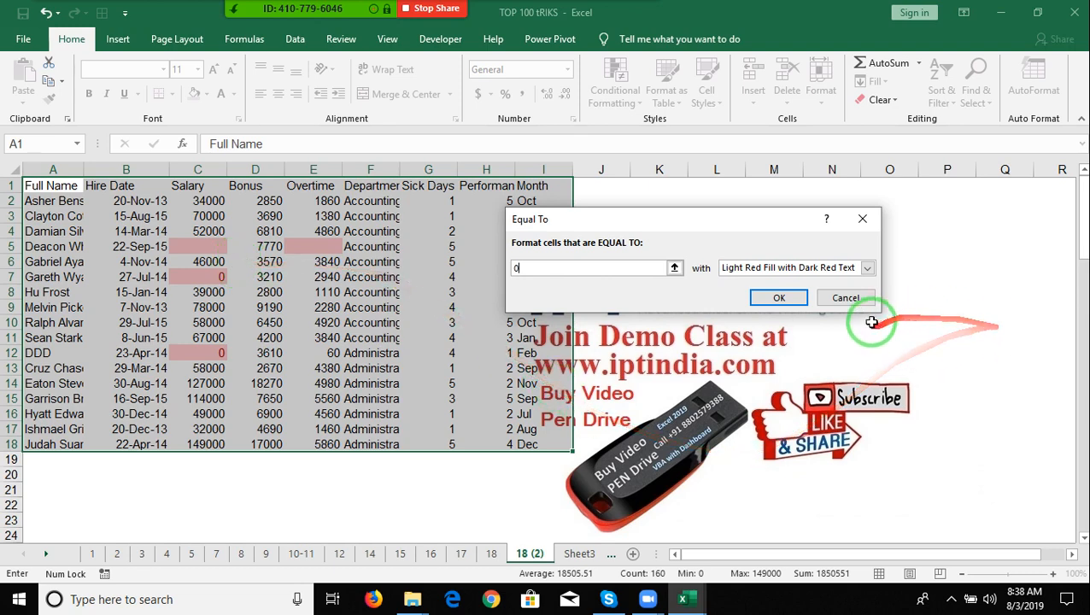
left_click(846, 298)
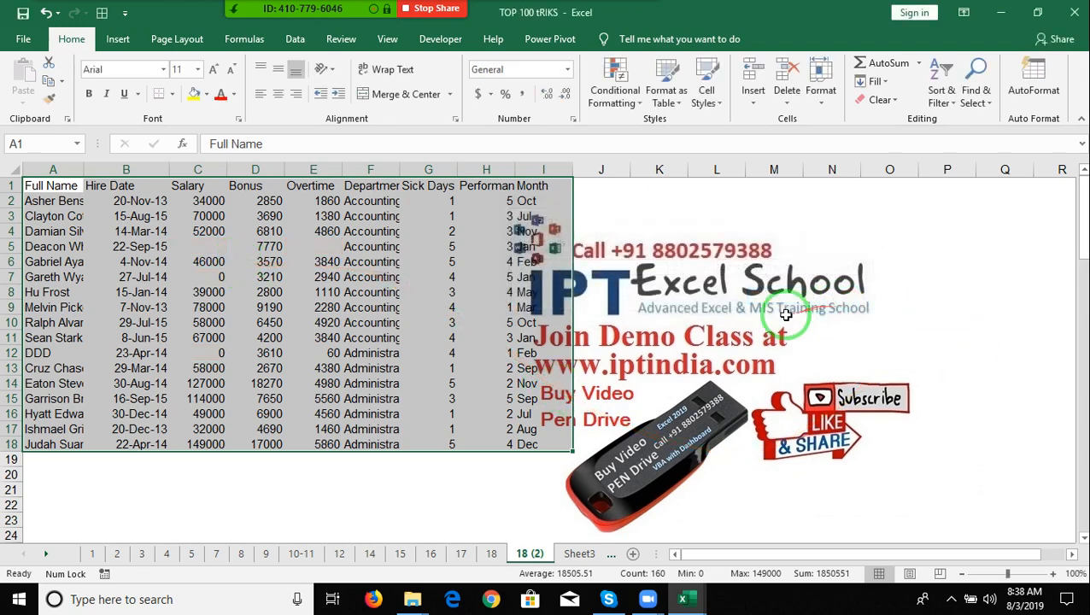
Start a new conditional formatting rule on A1:I18 that formats only cells containing blanks.
left_click(613, 101)
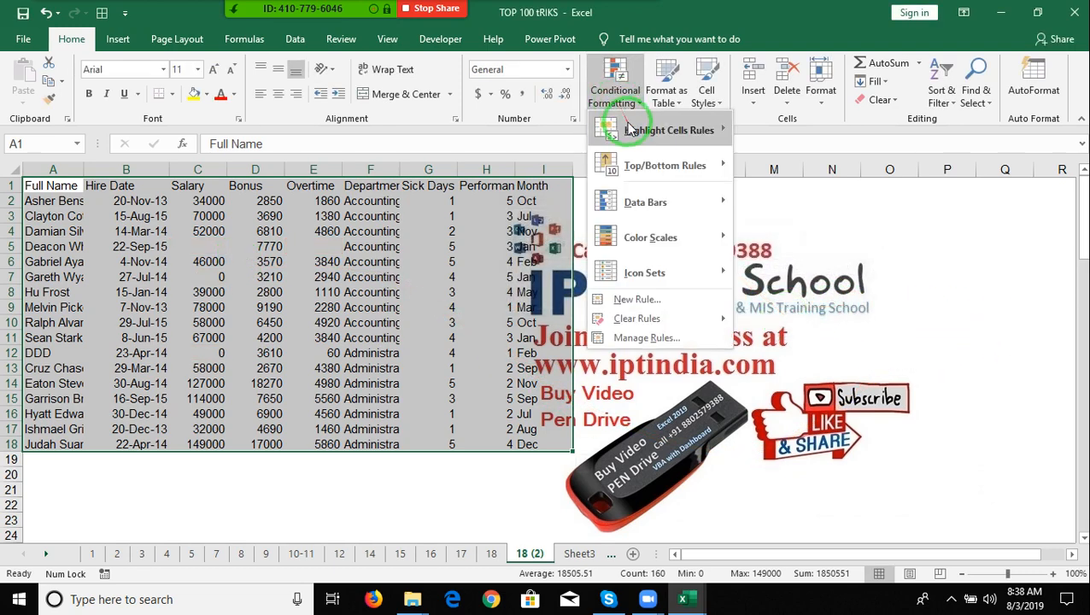
left_click(637, 299)
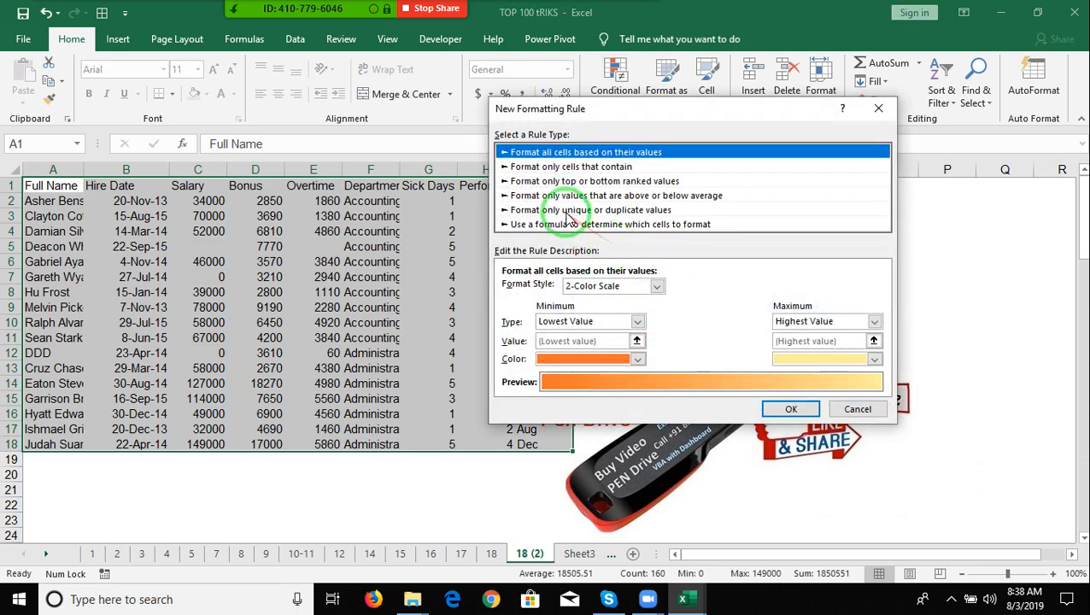
left_click(534, 167)
left_click(532, 290)
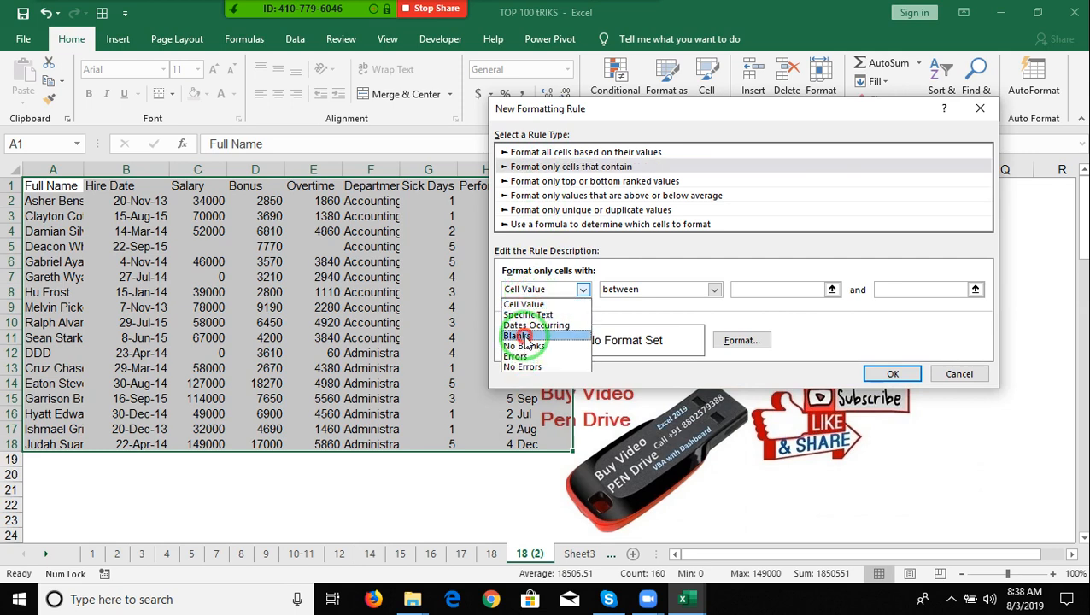
left_click(517, 335)
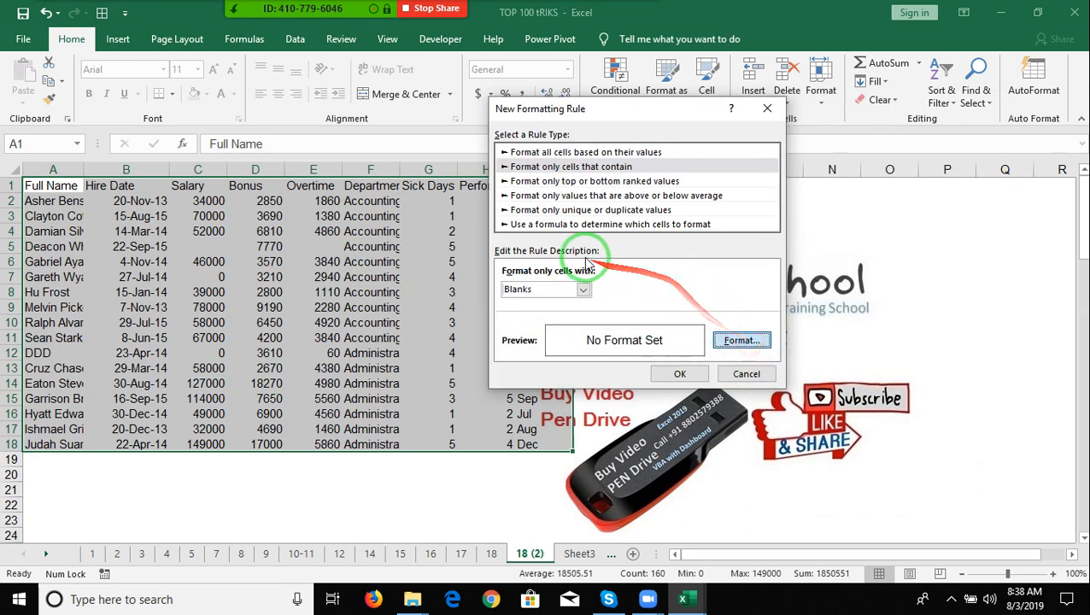
Give the blanks rule a yellow background fill and apply it to the selected range.
left_click(742, 341)
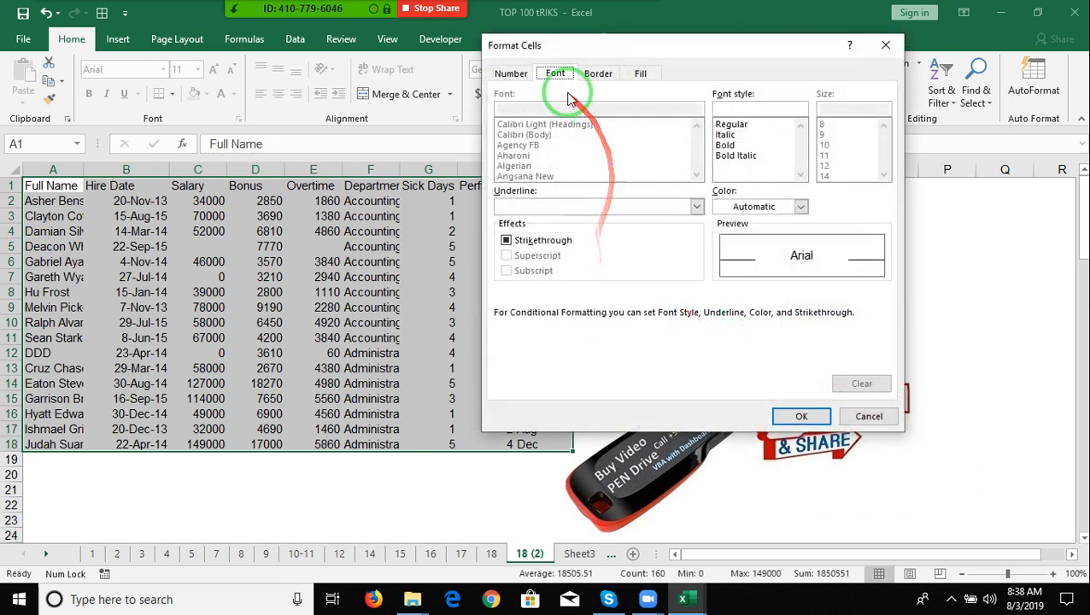
left_click(597, 74)
left_click(641, 73)
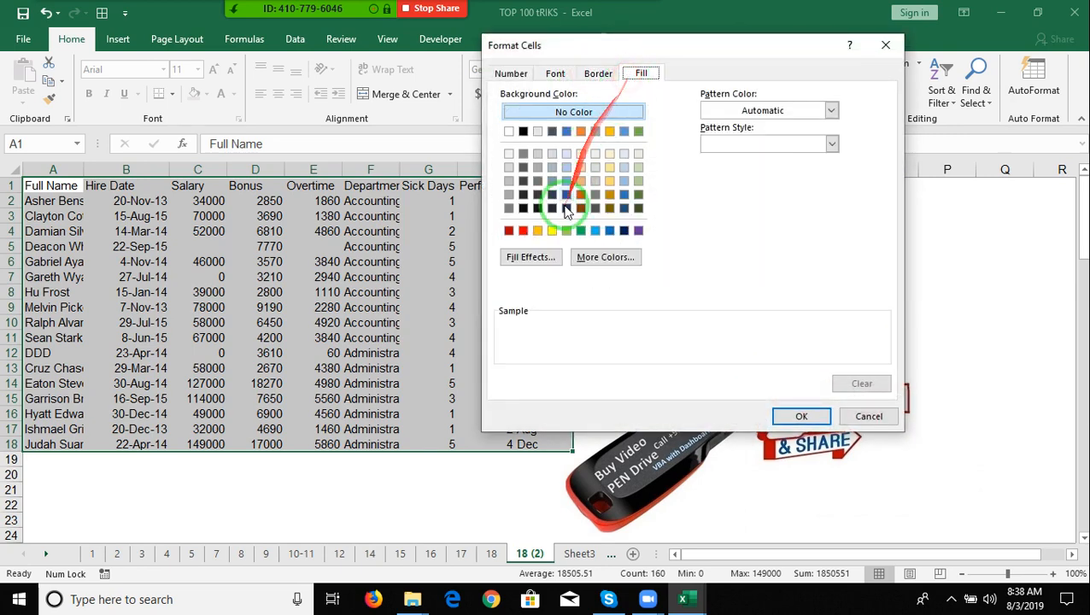
left_click(552, 231)
left_click(779, 416)
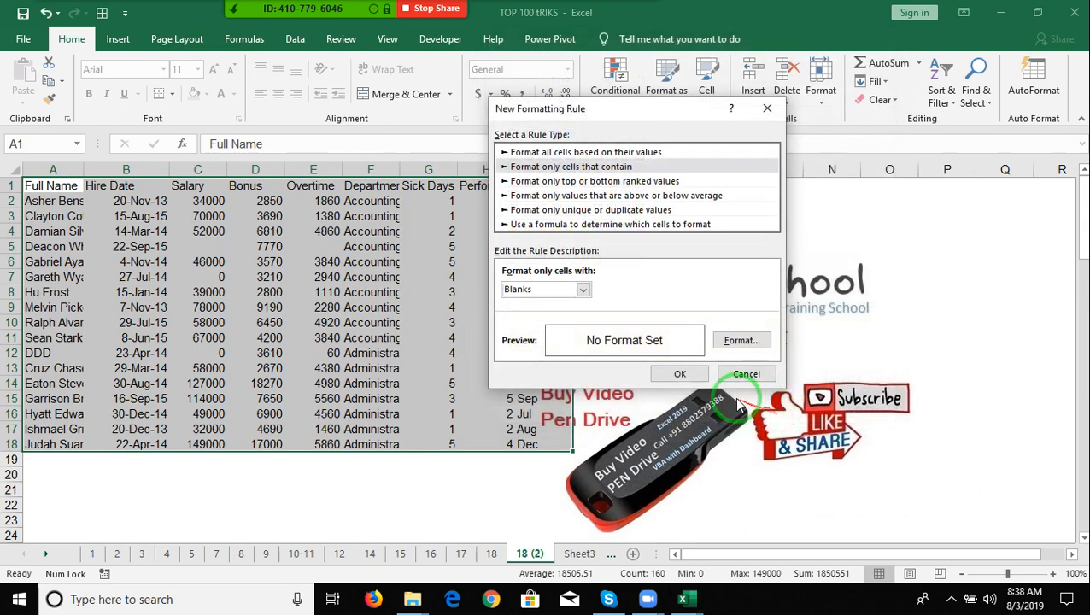
left_click(691, 376)
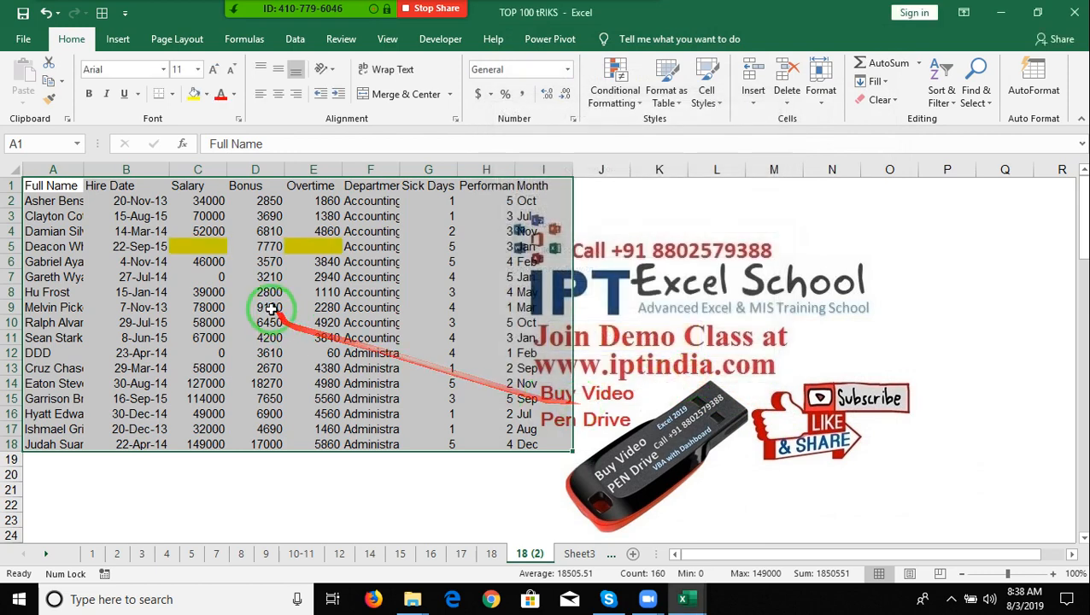
Enter 0 in the blank salary cell C5 to test the blanks rule.
left_click(213, 248)
type("0")
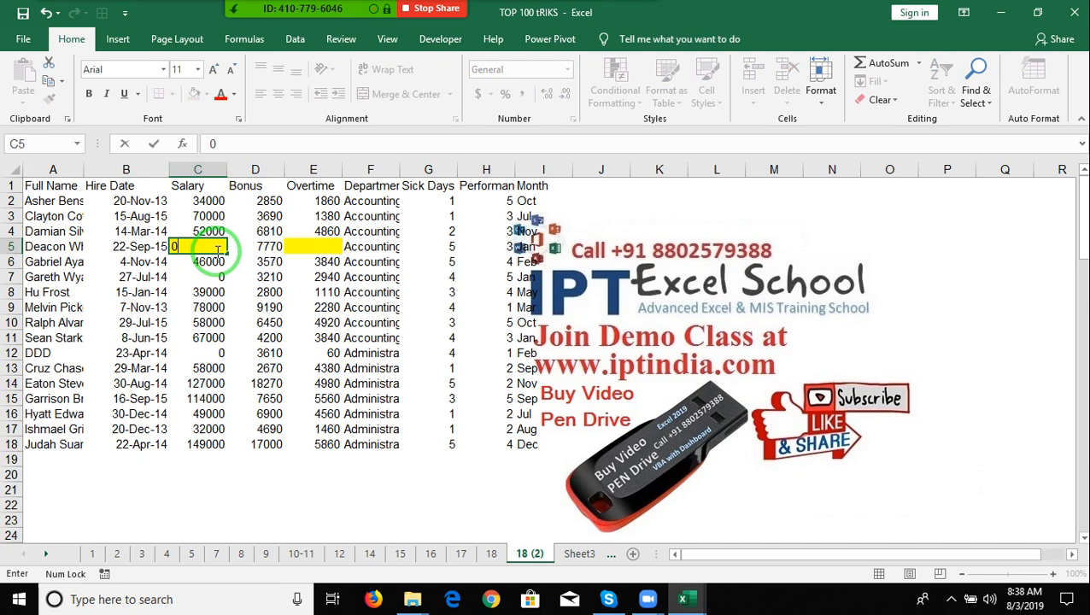
key("Tab")
left_click(218, 253)
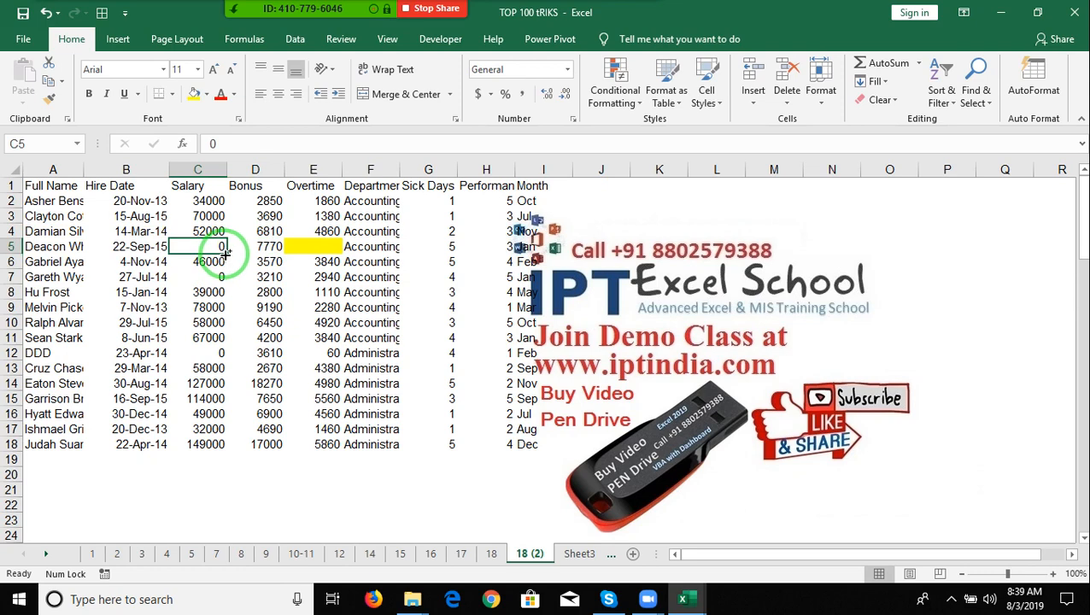
Undo the entry in C5 and the blanks formatting rule, and reselect cell C5.
key("ctrl+z")
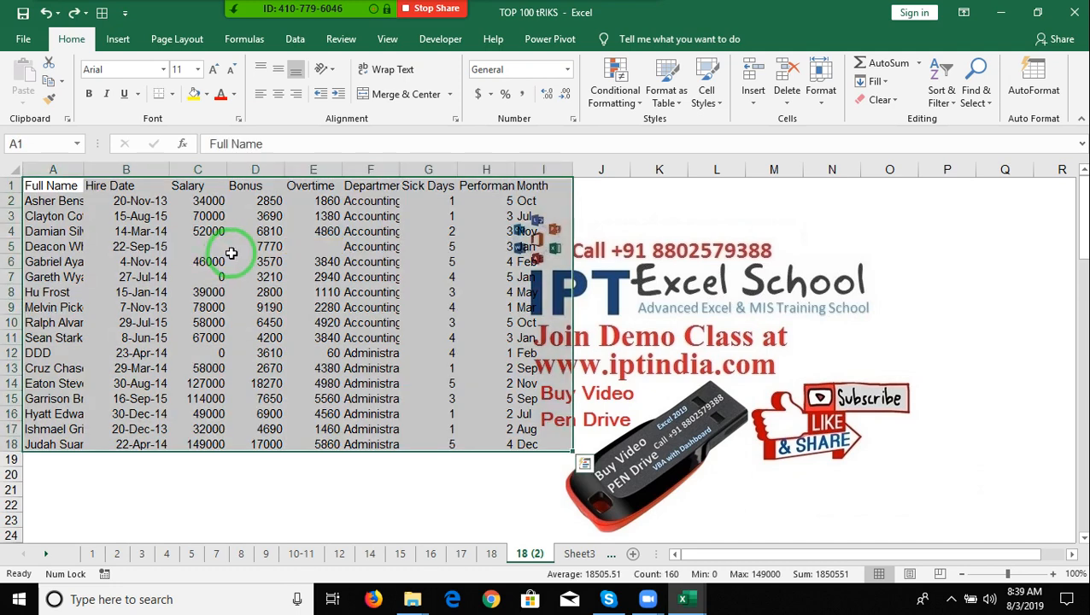
left_click(198, 244)
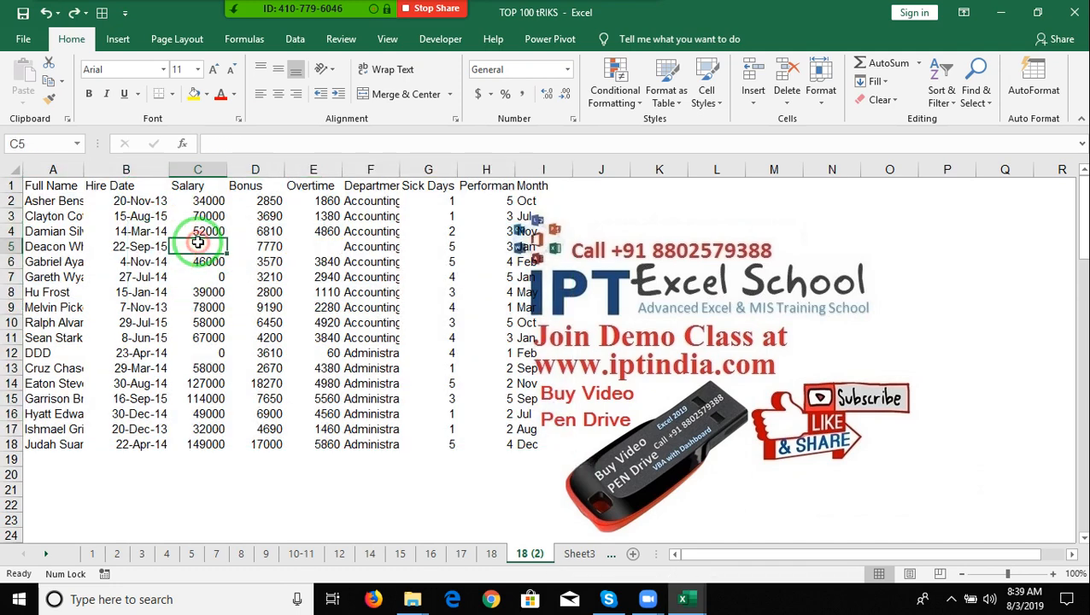
Fill the blank cells C5 and E5 with yellow manually and enter 2 in C5.
left_click(193, 94)
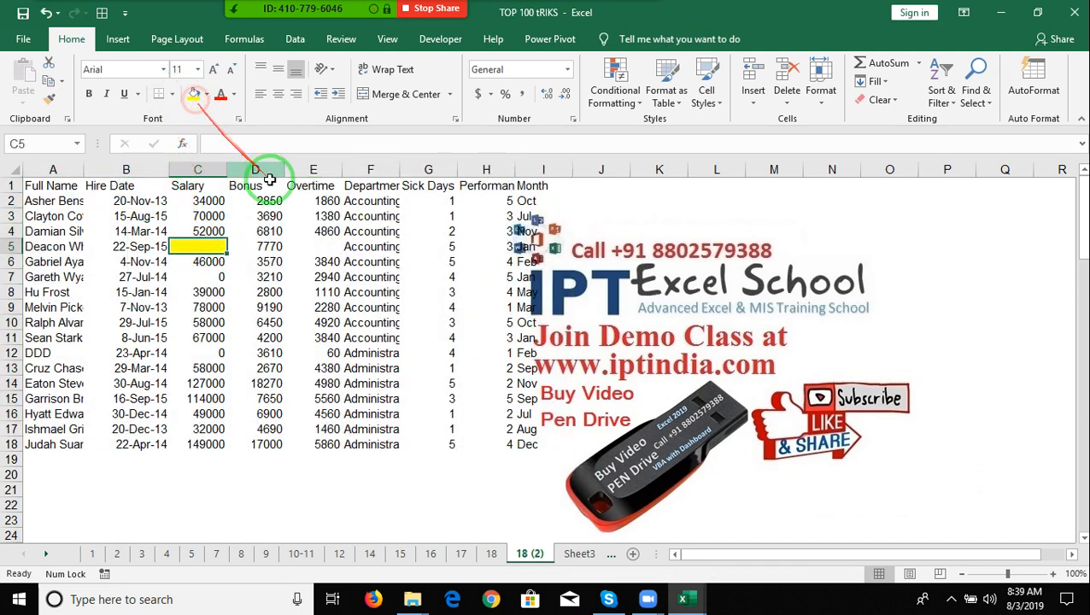
left_click(311, 246)
left_click(194, 94)
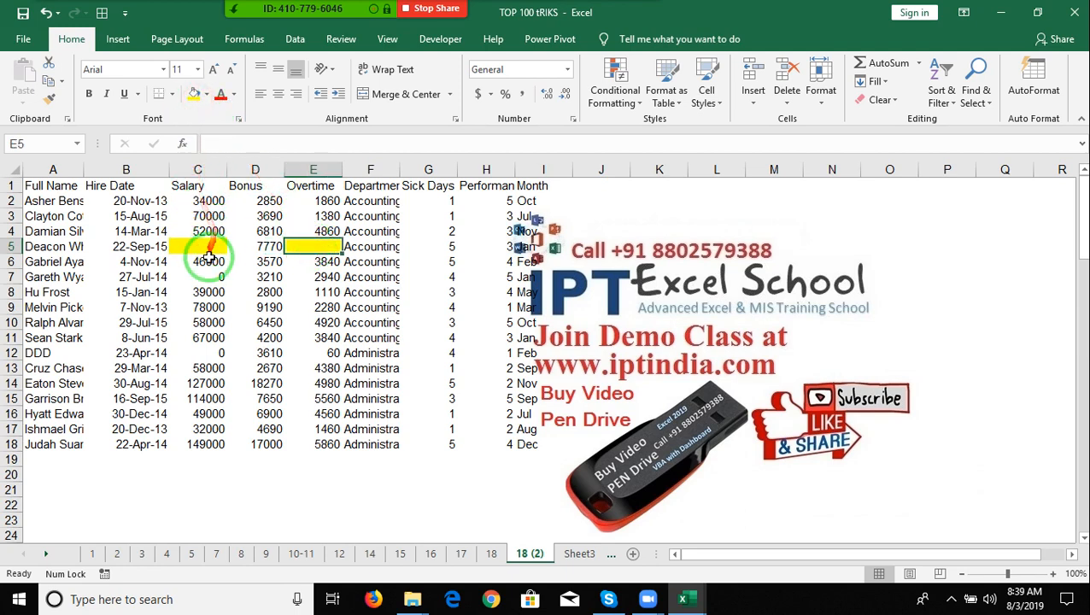
left_click(208, 248)
type("2")
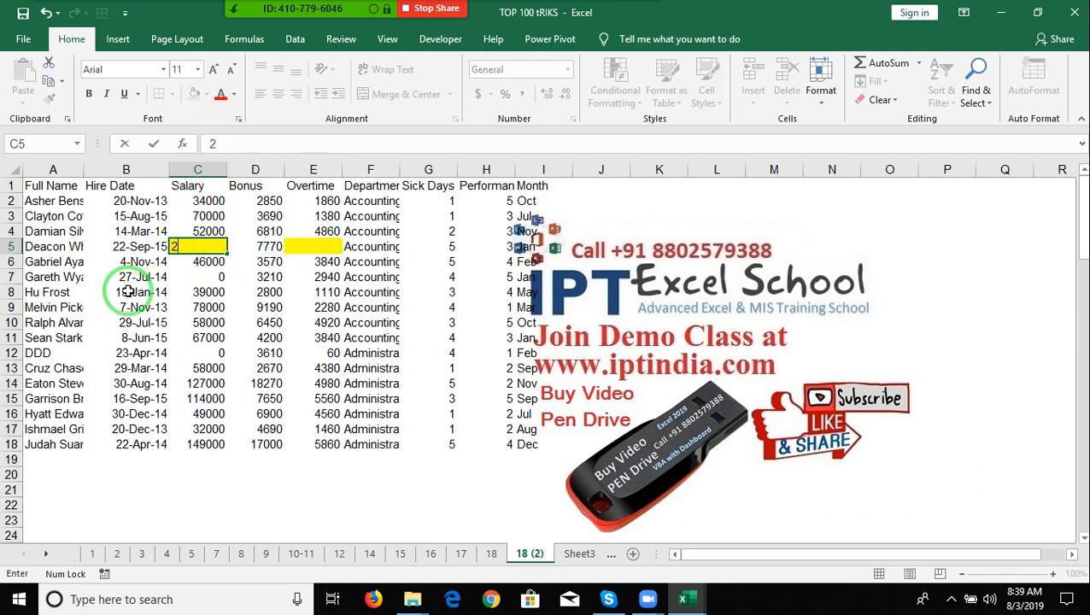
left_click(313, 292)
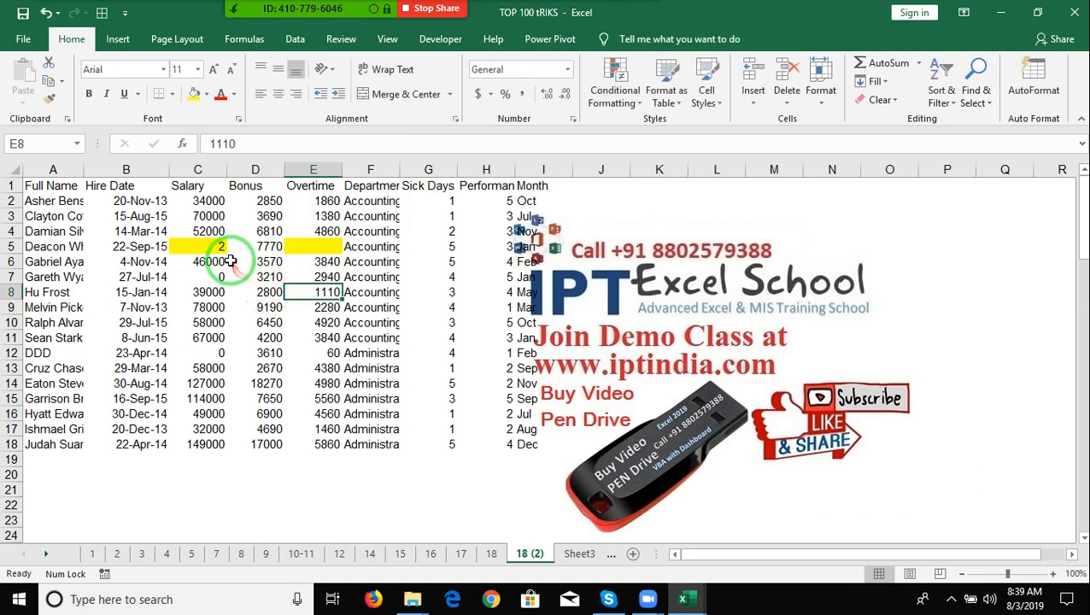
Undo the entry in C5 and the manual yellow fills in C5 and E5.
key("ctrl+z")
key("ctrl+z")
key("ctrl+z")
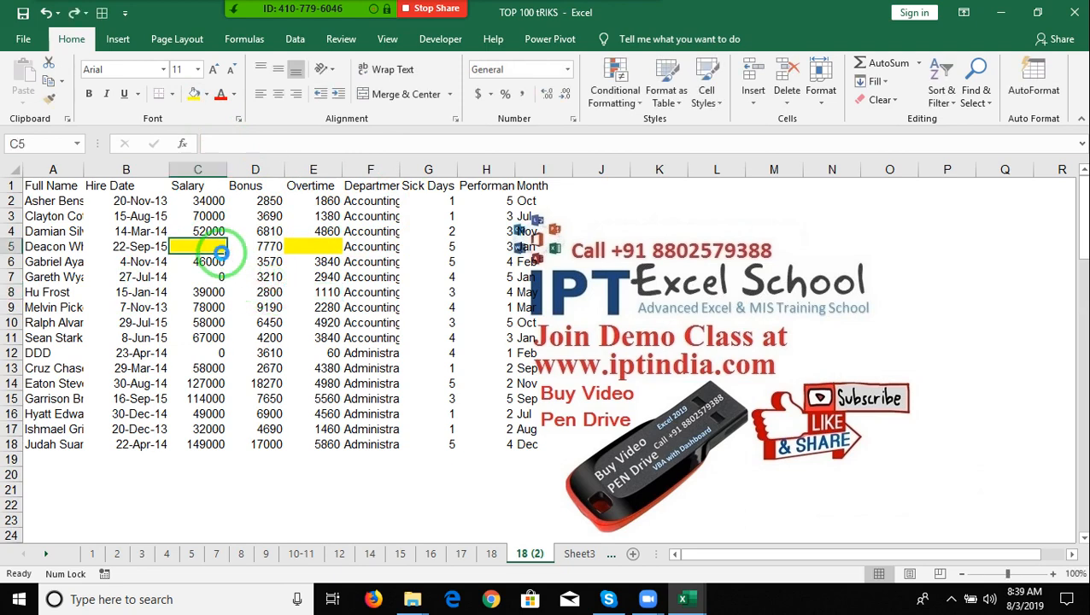
Delete the zero salaries in cells C7 and C12.
left_click(224, 353)
left_click(209, 277)
key("Delete")
left_click(266, 309)
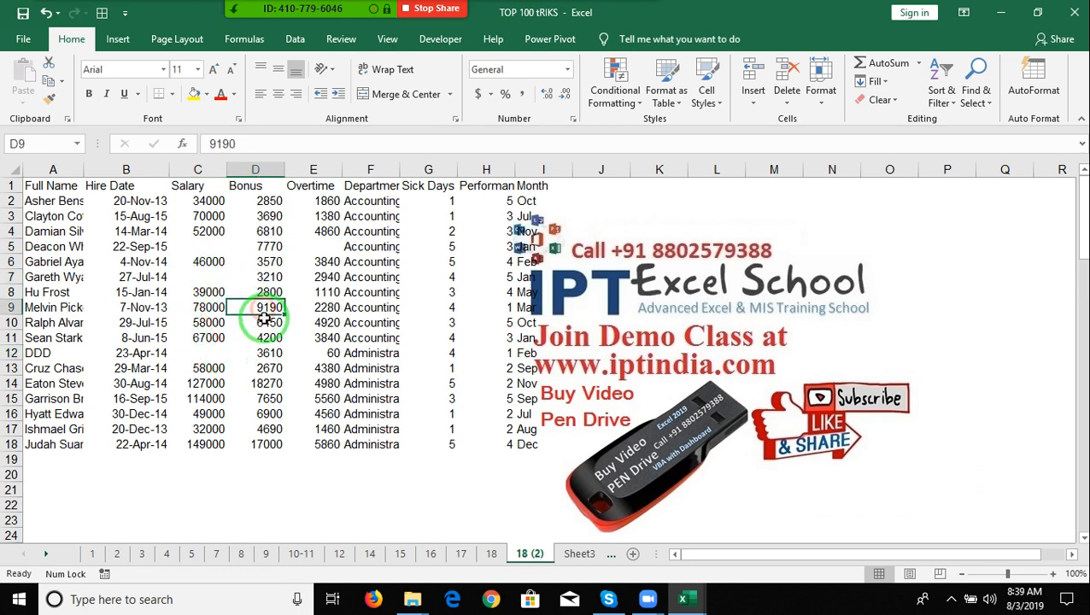
Select all blank cells on the sheet with Go To Special, check how far the selection extends, and clear it.
left_click(979, 92)
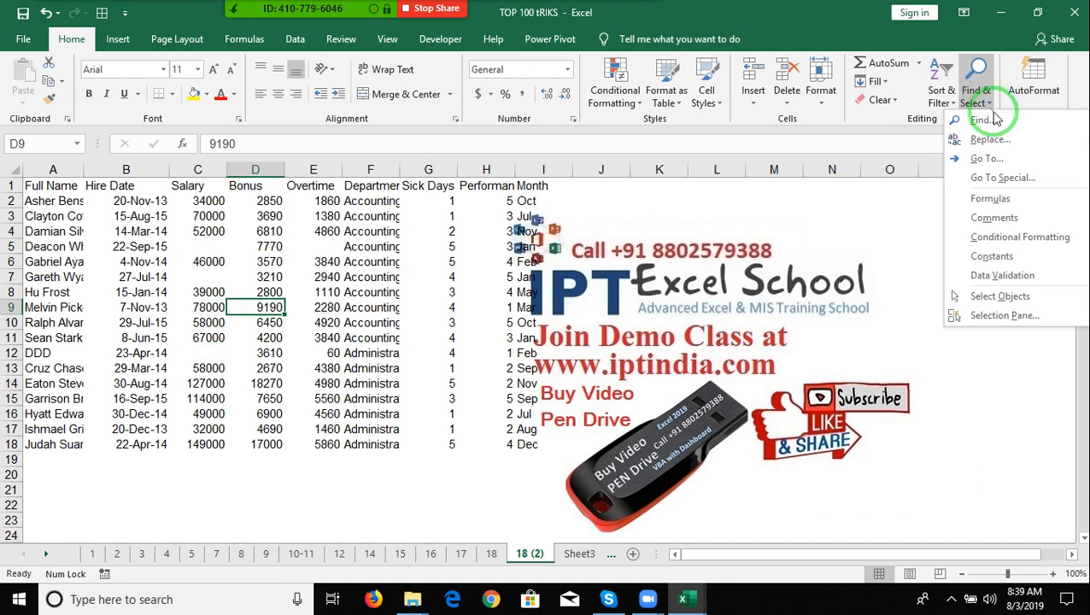
left_click(1009, 190)
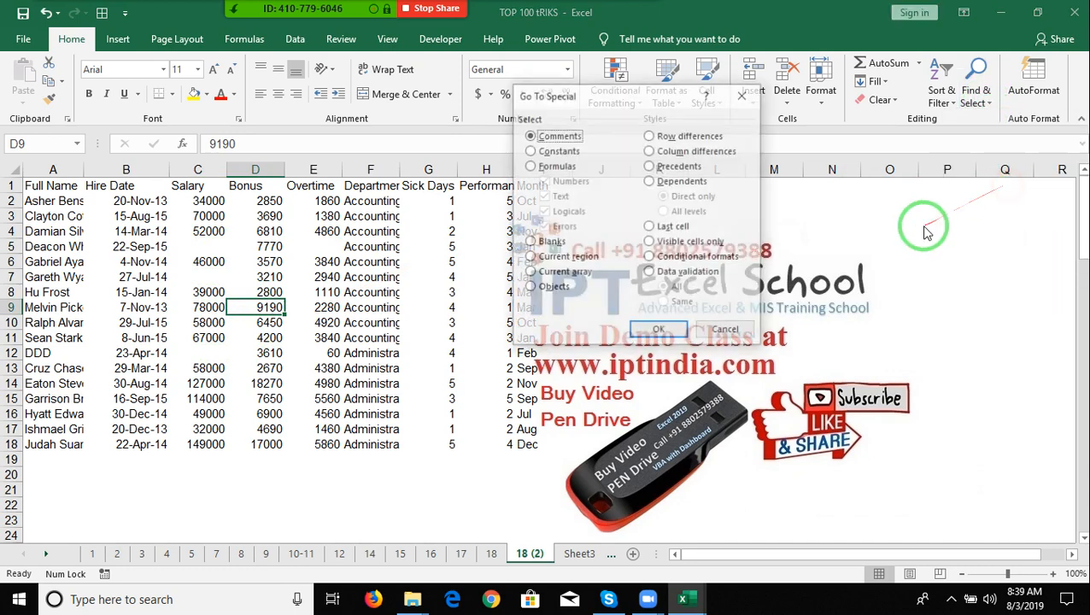
left_click_drag(621, 102, 433, 129)
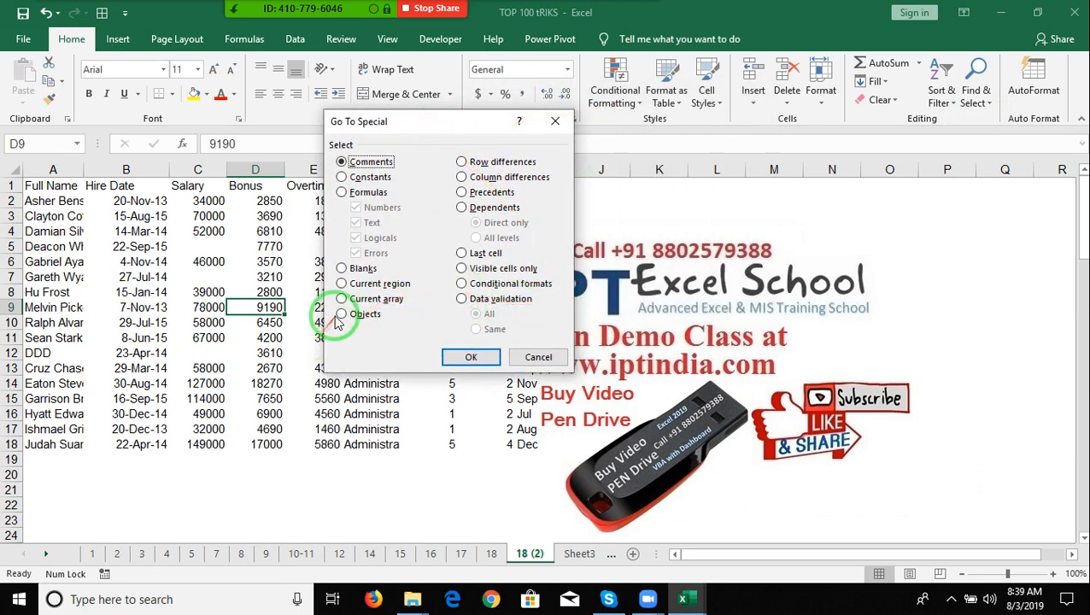
left_click(342, 269)
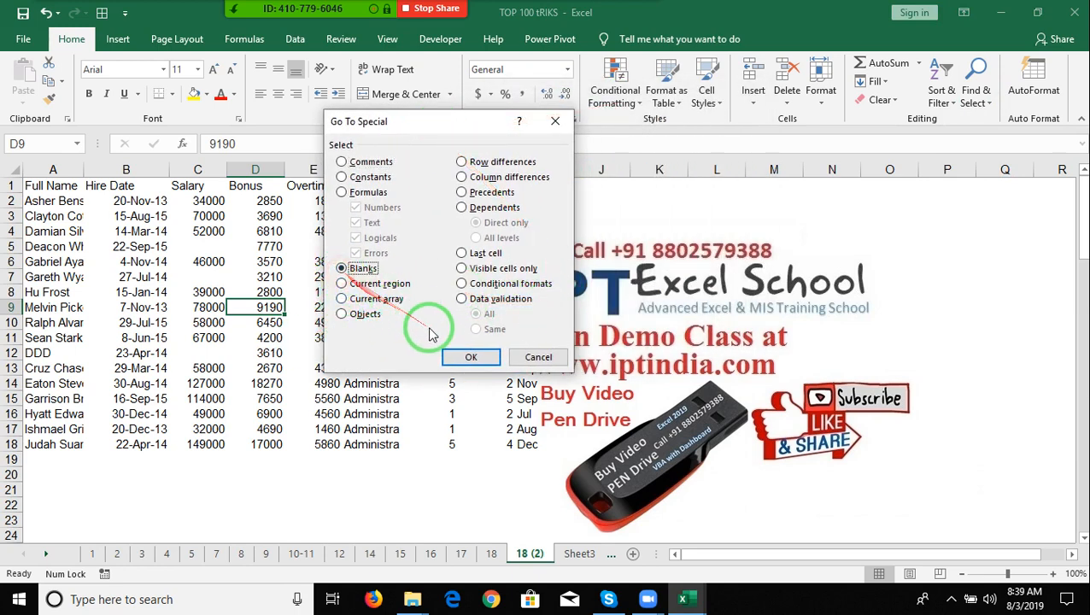
left_click(471, 358)
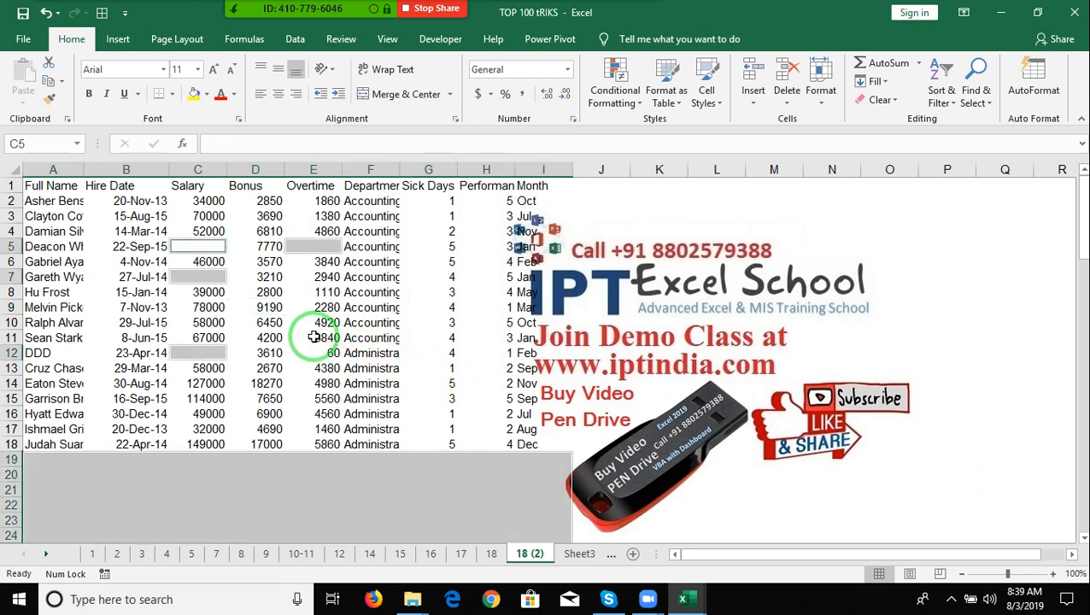
scroll(325, 340, "down", 5)
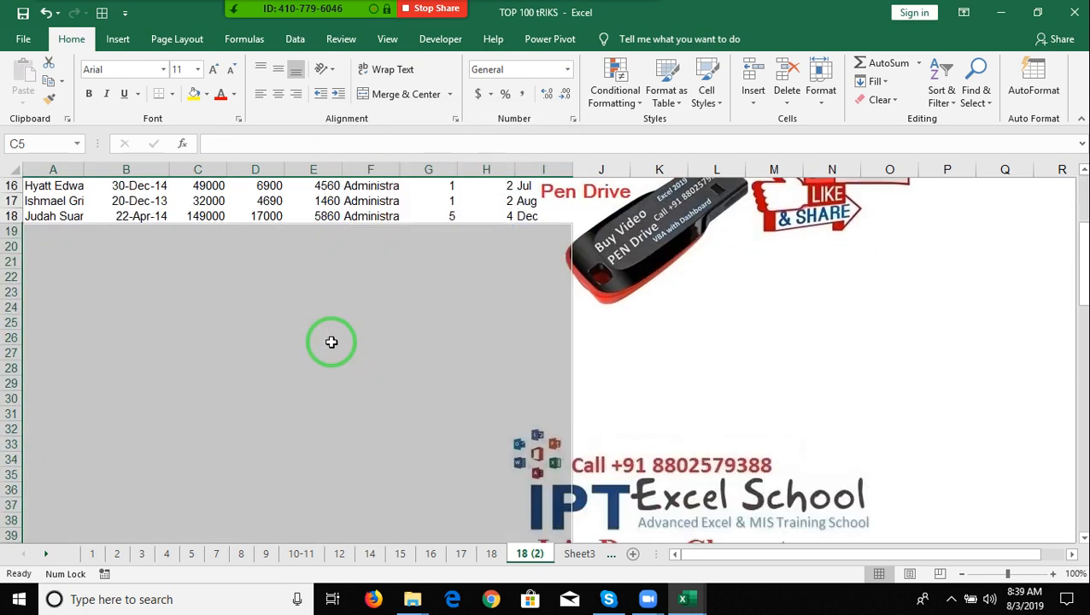
scroll(331, 341, "up", 5)
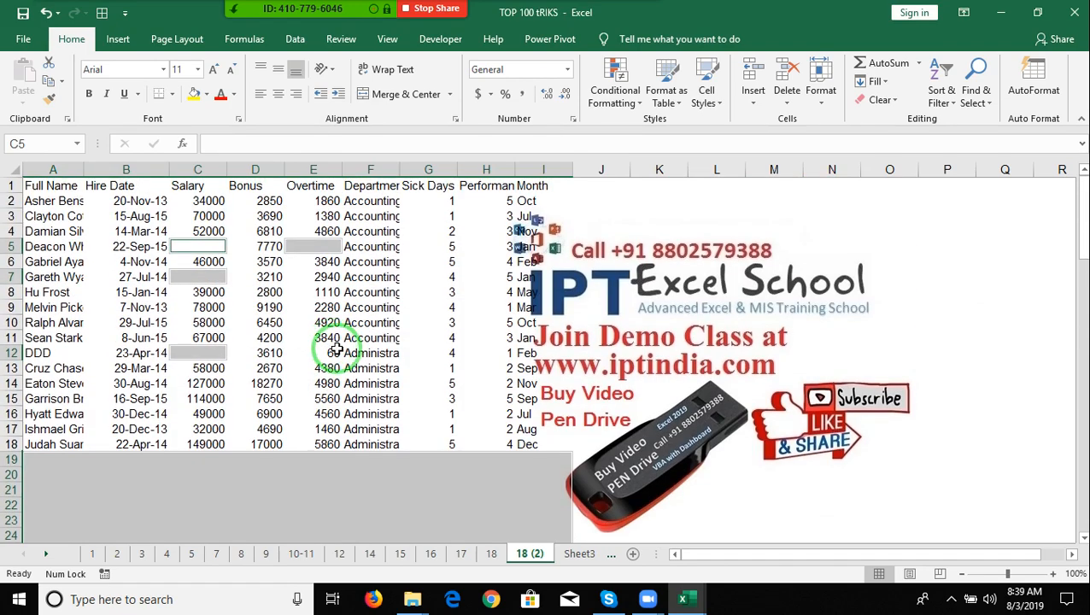
scroll(342, 367, "down", 15)
scroll(346, 371, "up", 15)
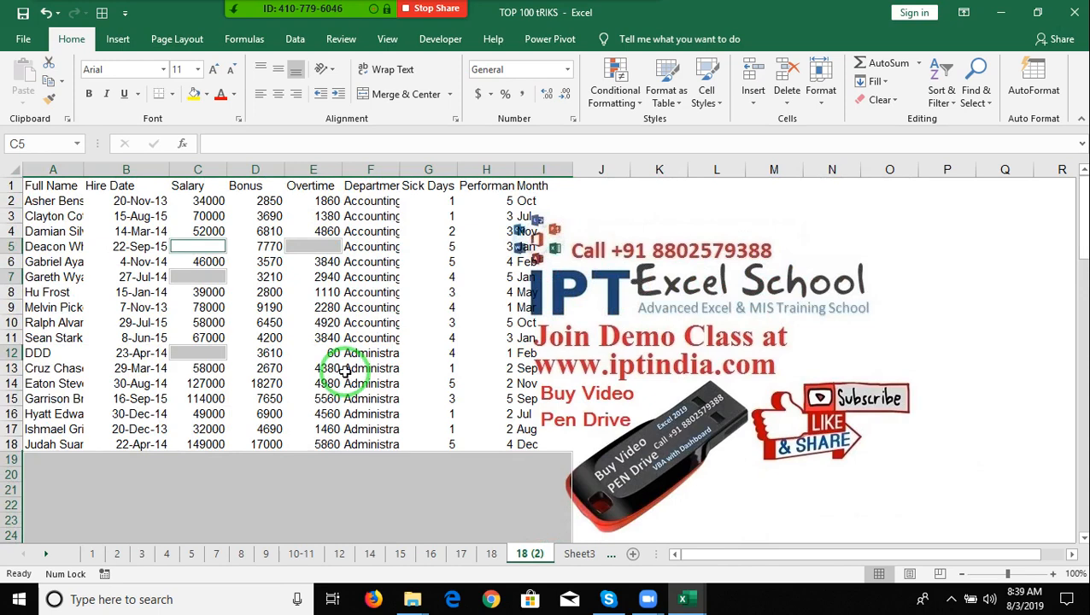
left_click(346, 370)
Copy the table A1:I18 and paste it at A1 of a new worksheet.
left_click_drag(48, 185, 502, 438)
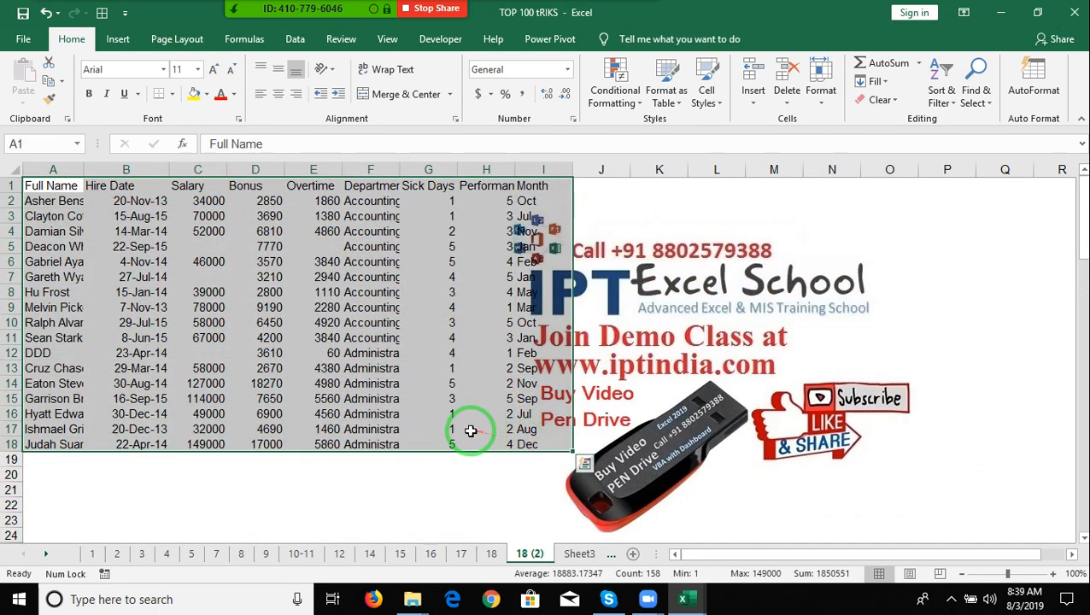
key("ctrl+c")
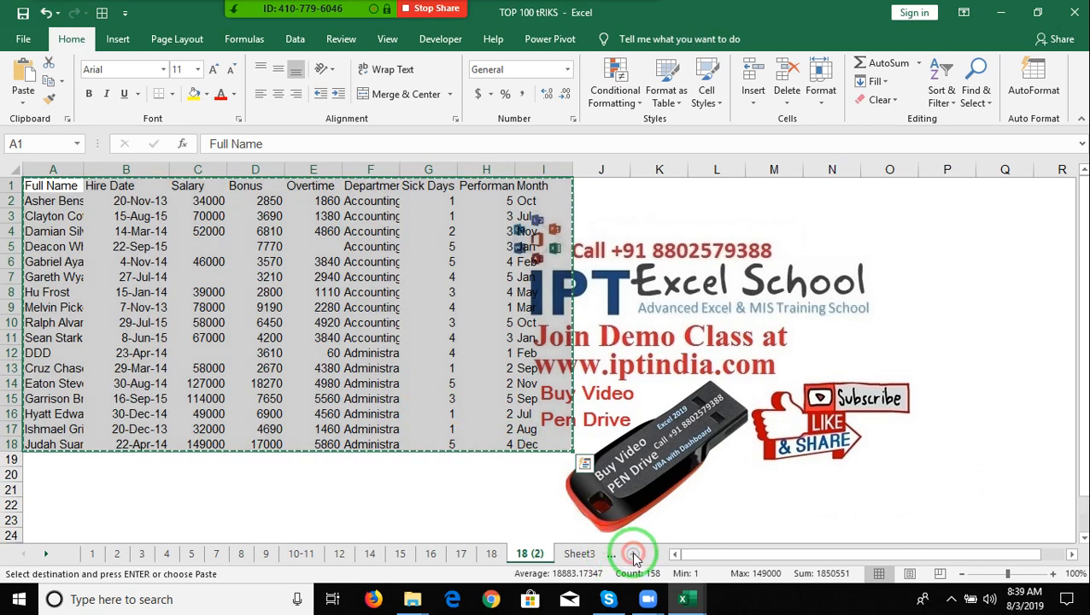
left_click(634, 556)
key("ctrl+v")
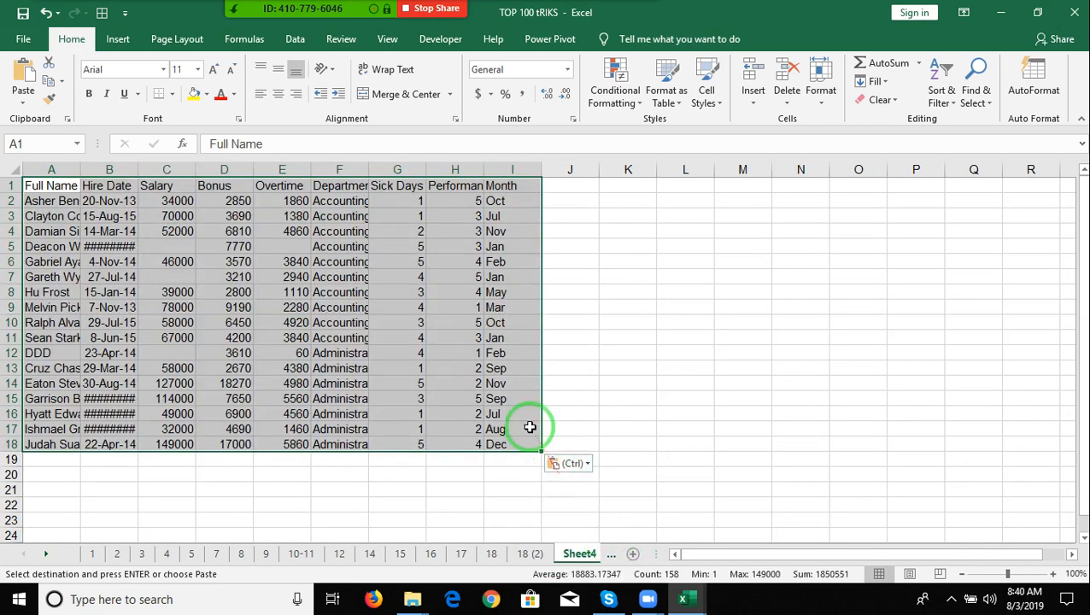
Select only the blank cells of the pasted table with Go To Special and fill them yellow.
key("ctrl+g")
left_click(367, 337)
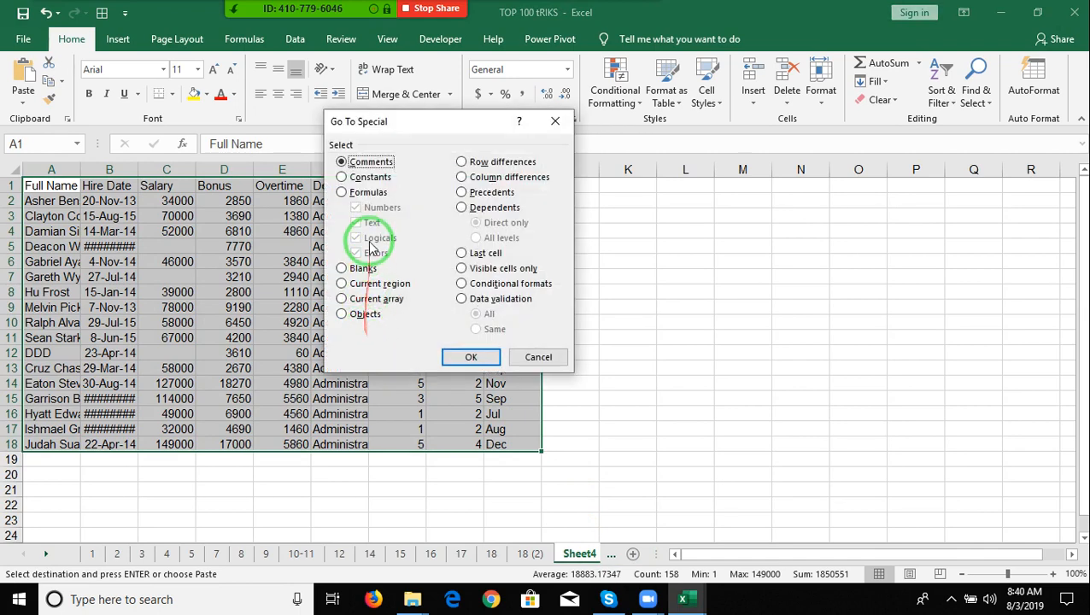
left_click(361, 267)
left_click(462, 357)
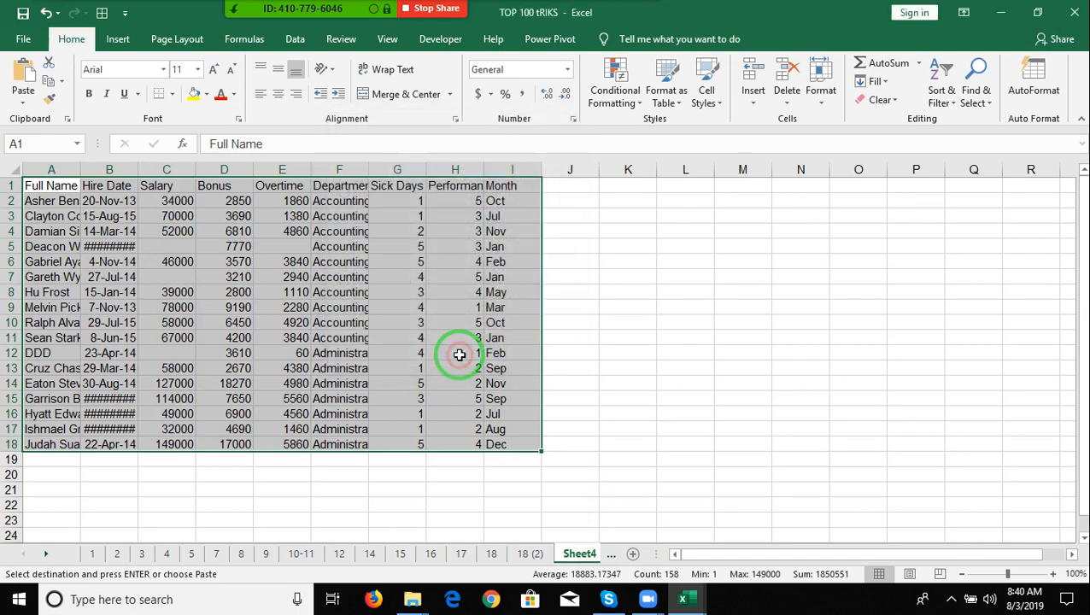
left_click(194, 94)
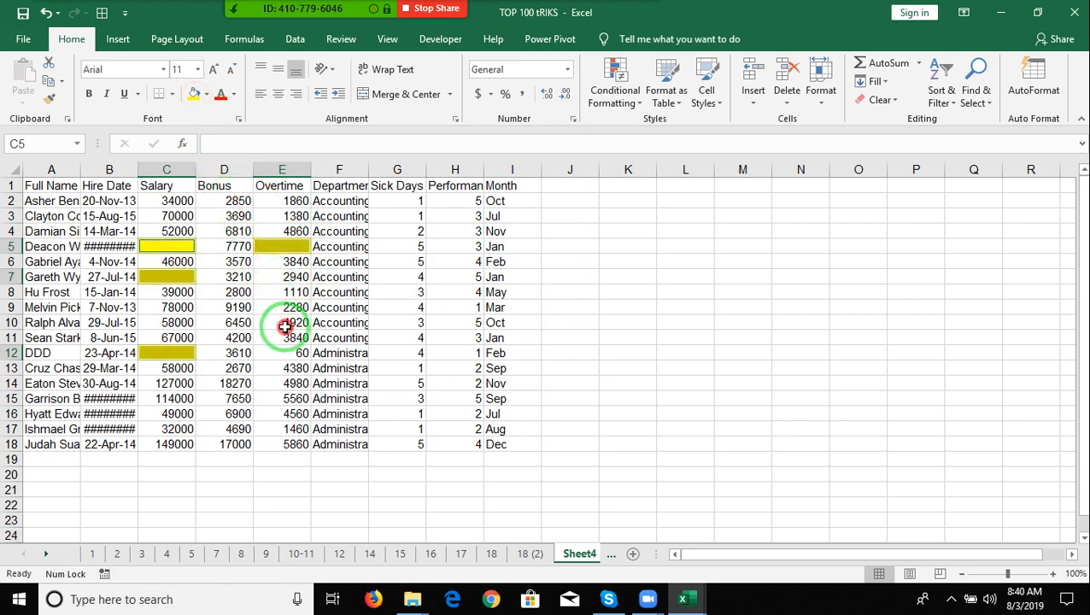
left_click(285, 326)
Rename the empty worksheet 18 as 19.
left_click(534, 554)
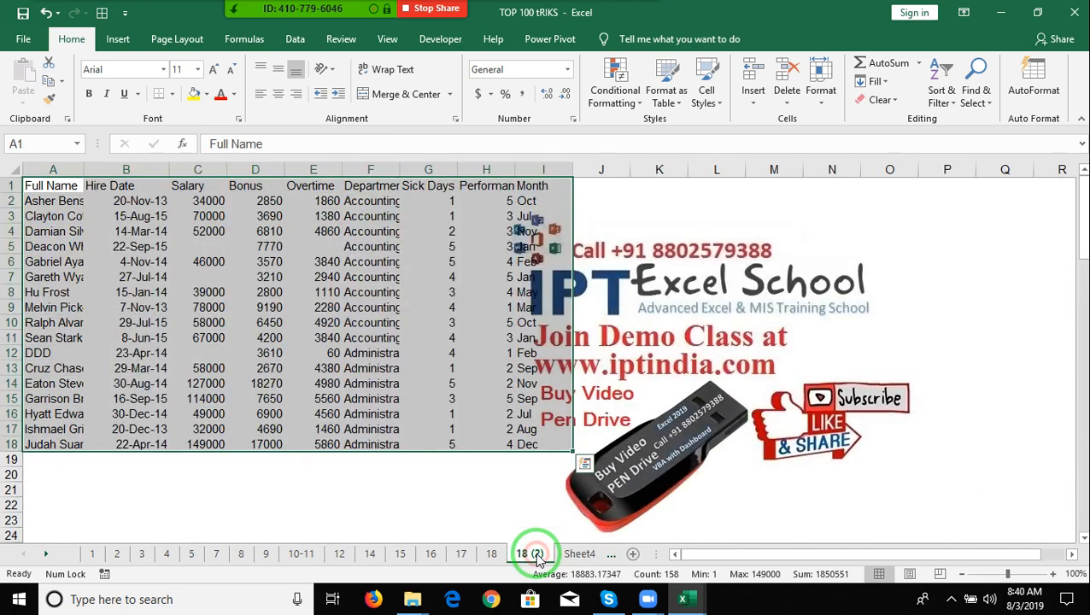
left_click(493, 553)
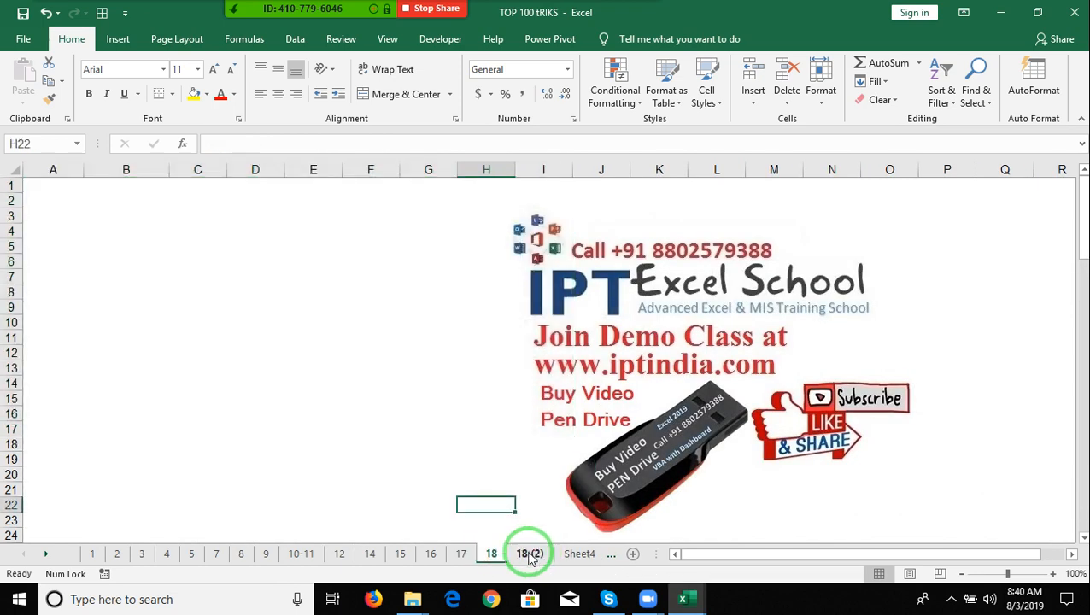
left_click(530, 554)
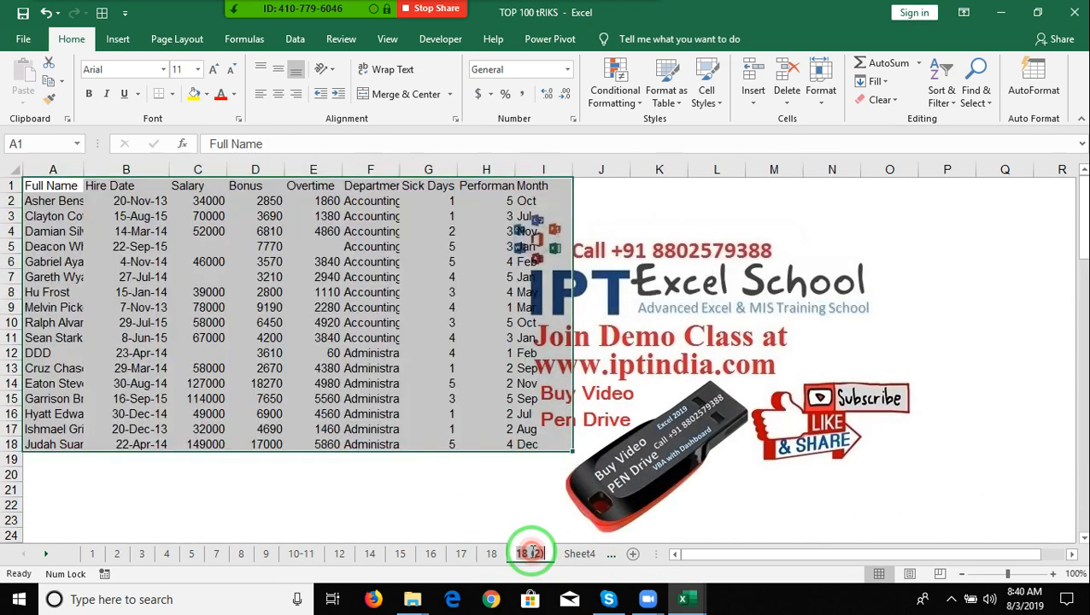
left_click(499, 553)
left_click(502, 557)
type("19")
left_click(537, 518)
Move the sheet 18 (2) in front of sheet 19, rename it 18, and open sheet 19.
left_click_drag(536, 571, 504, 559)
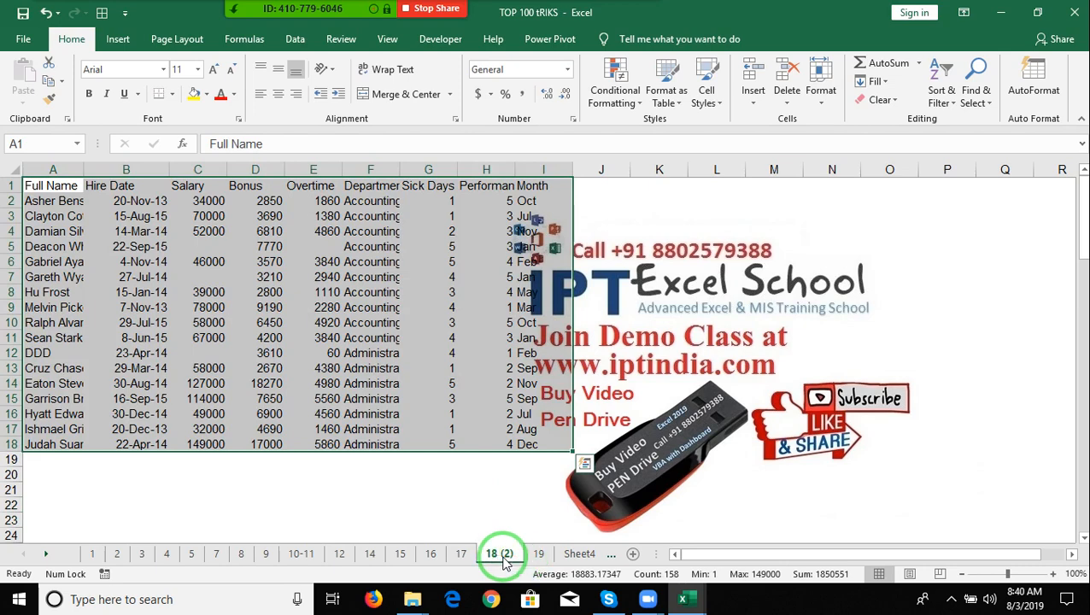
left_click(502, 557)
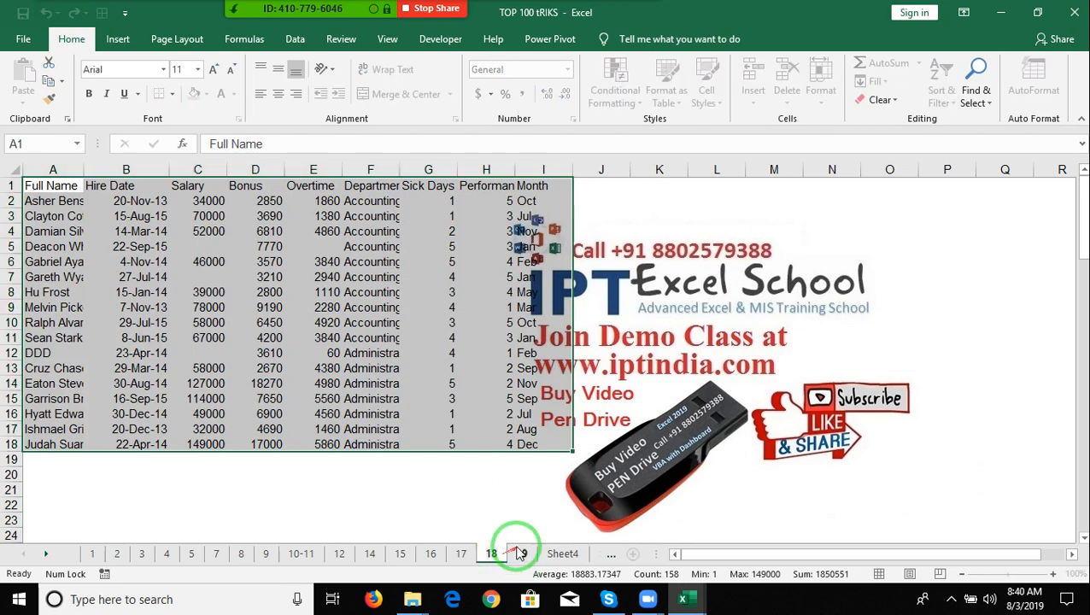
left_click(522, 555)
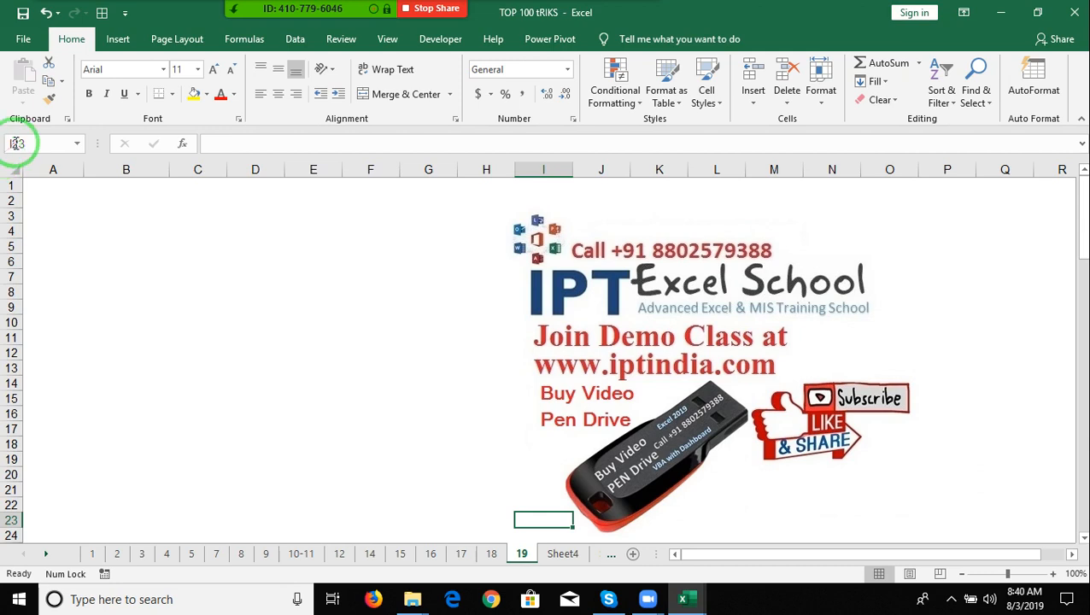
Enter the heading Sales in cell A1 of sheet 19.
left_click(39, 183)
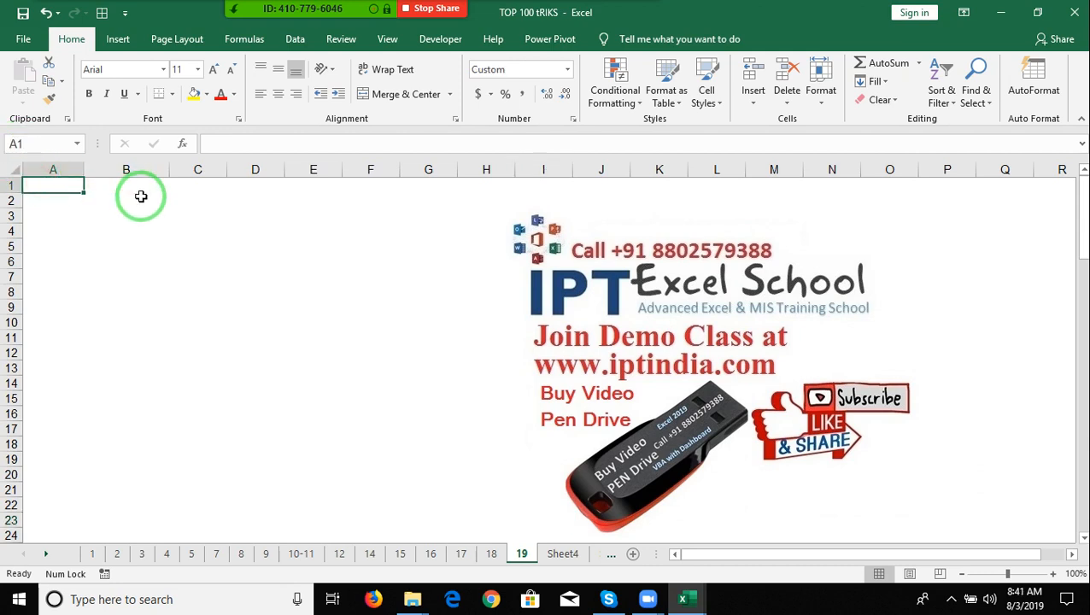
type("Sales")
key("Return")
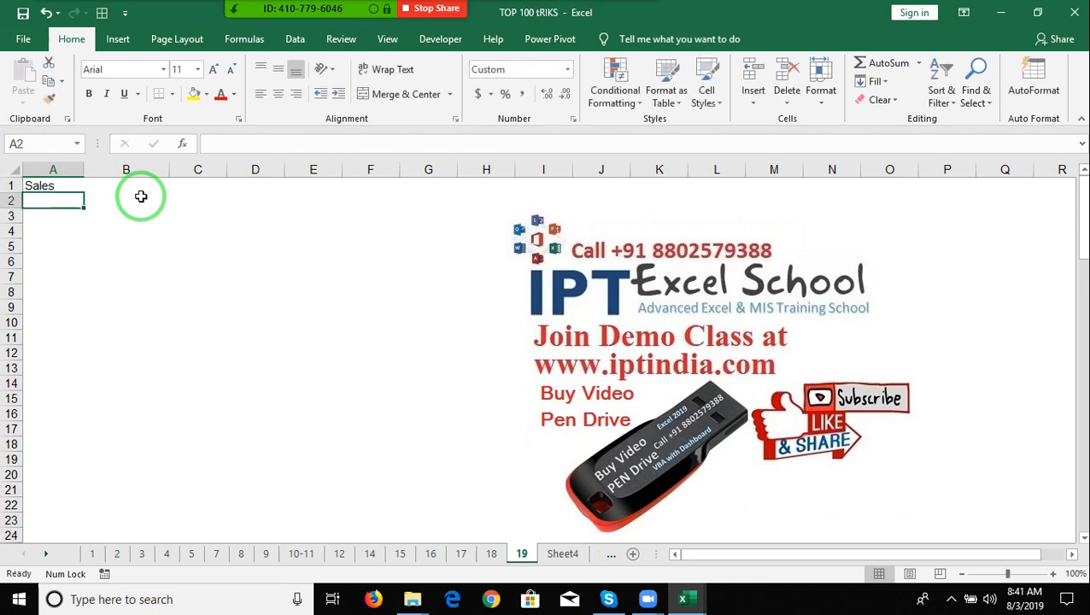
Try a sales value of 8545 in cell A2.
type("8545")
key("Return")
key("Up")
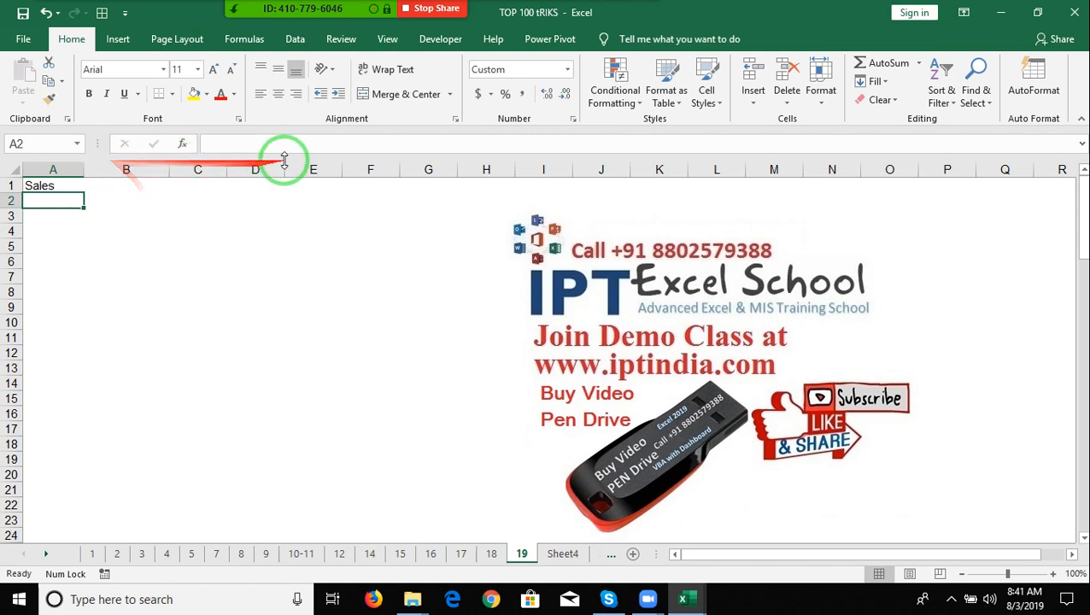
Copy the formatting of empty column G onto column A with Format Painter.
left_click(434, 167)
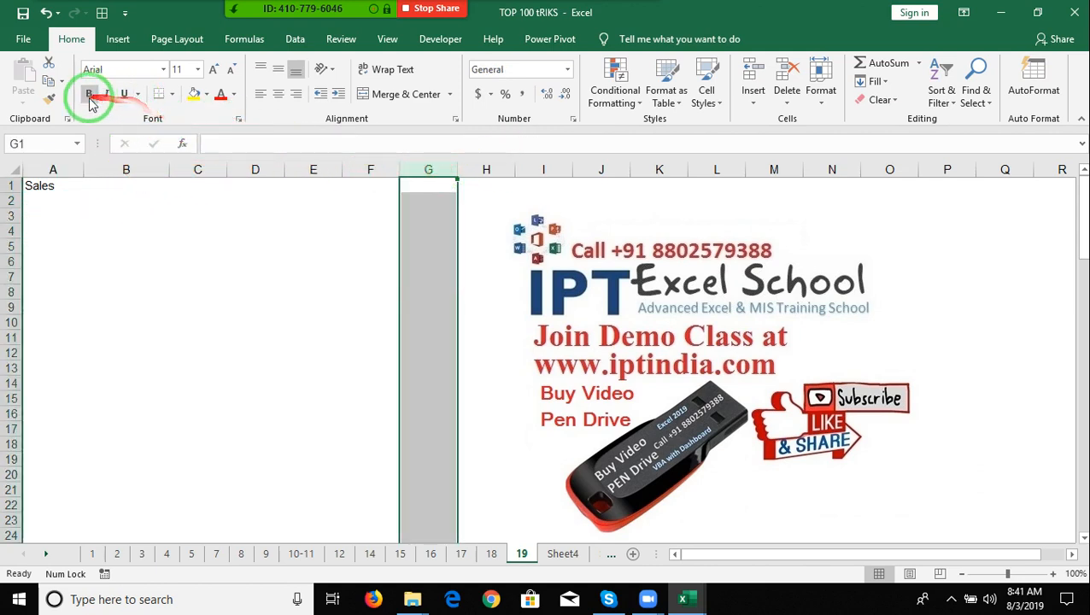
left_click(49, 98)
left_click(53, 169)
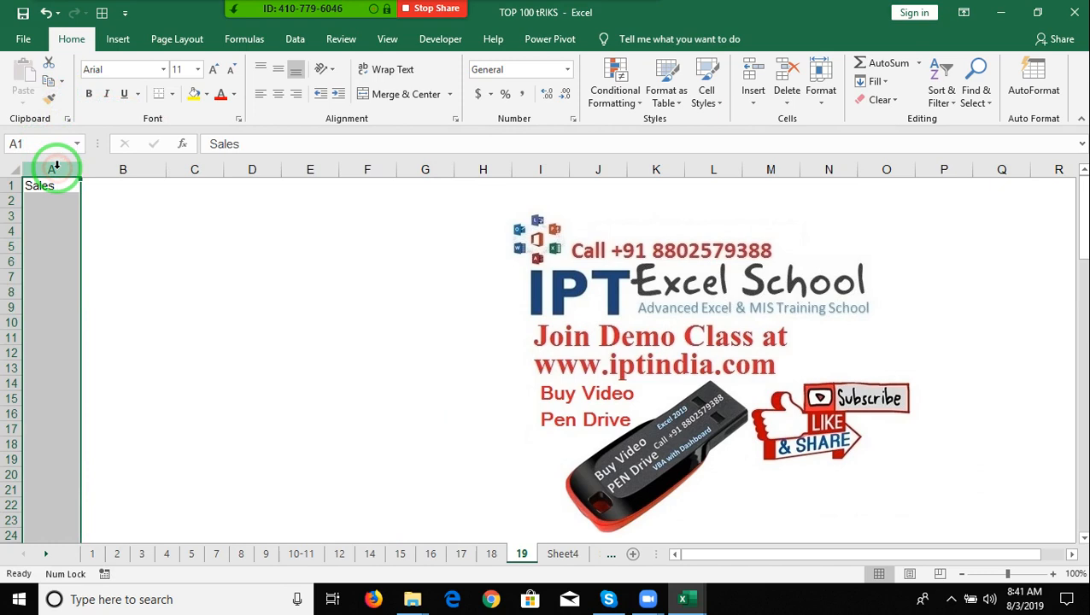
Apply the custom number format [green]#,###;[red]-#,###;0; to column A.
left_click(617, 88)
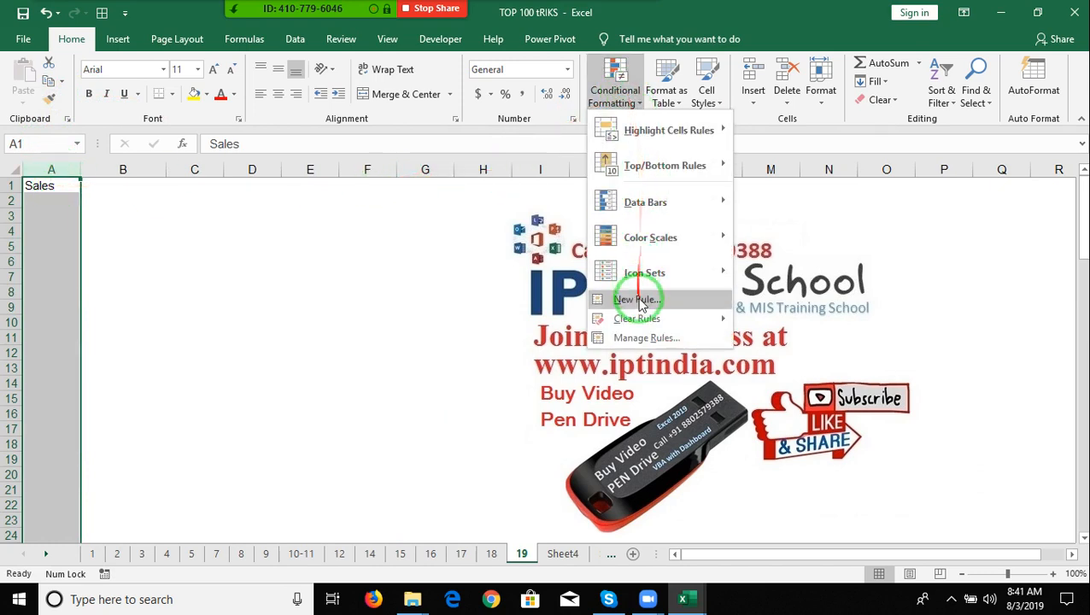
left_click(571, 121)
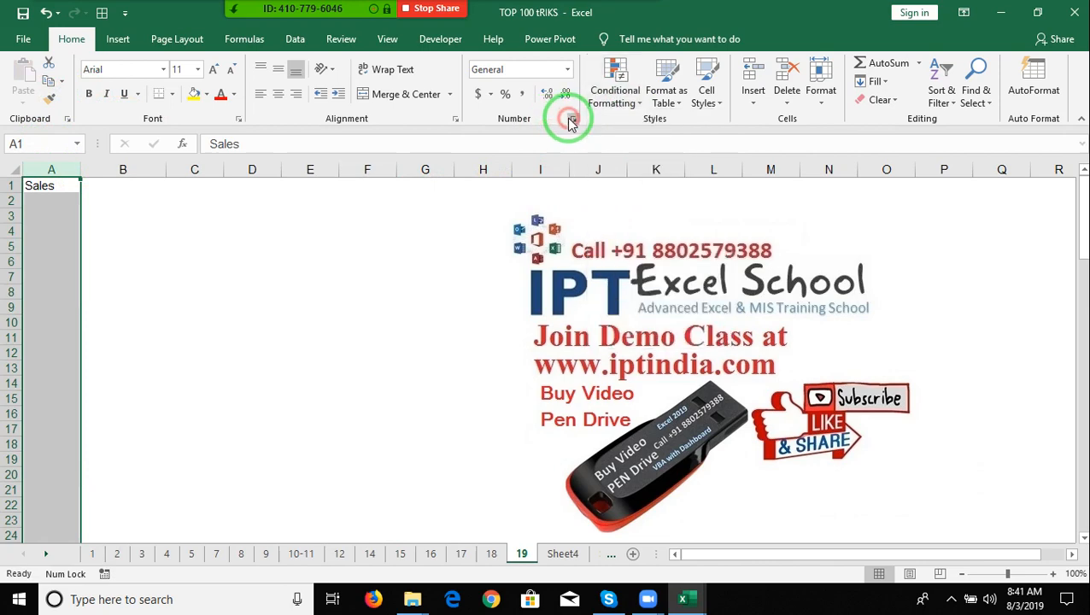
left_click(271, 245)
left_click(390, 171)
left_click(392, 174)
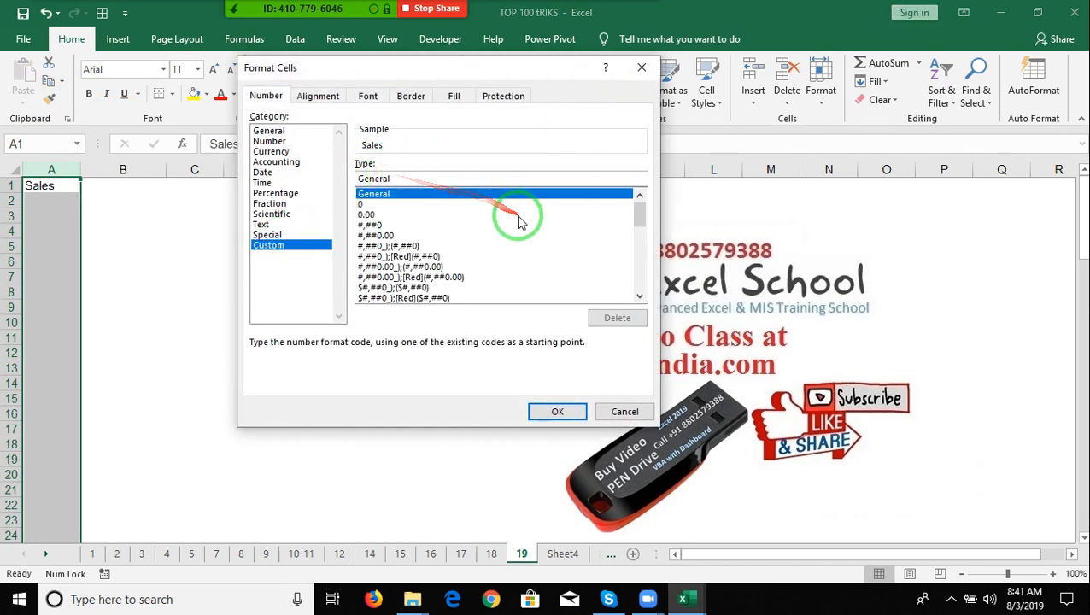
left_click_drag(403, 177, 360, 178)
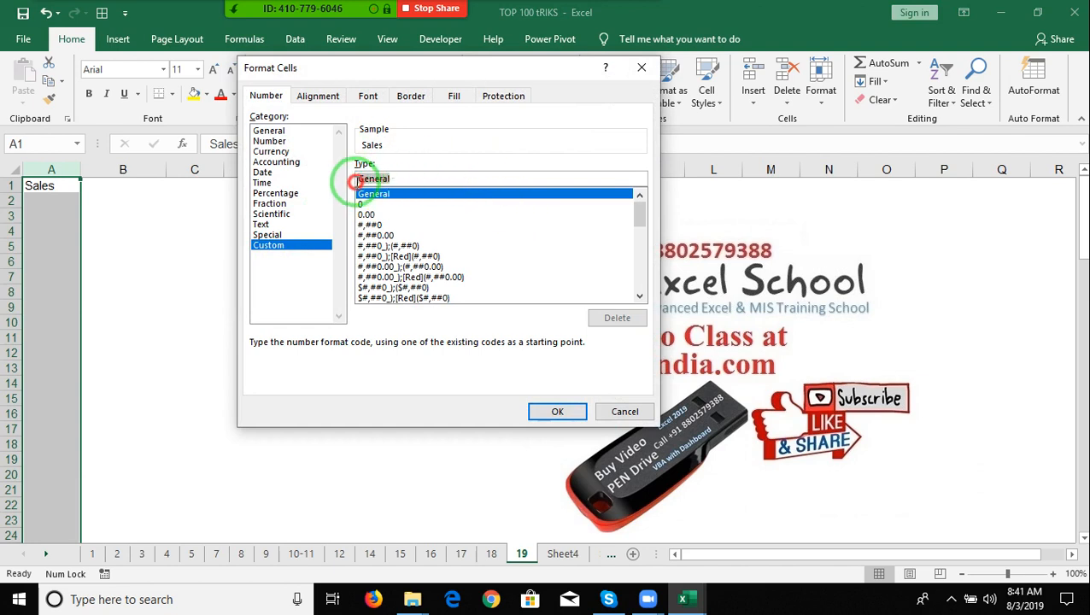
type("[gre")
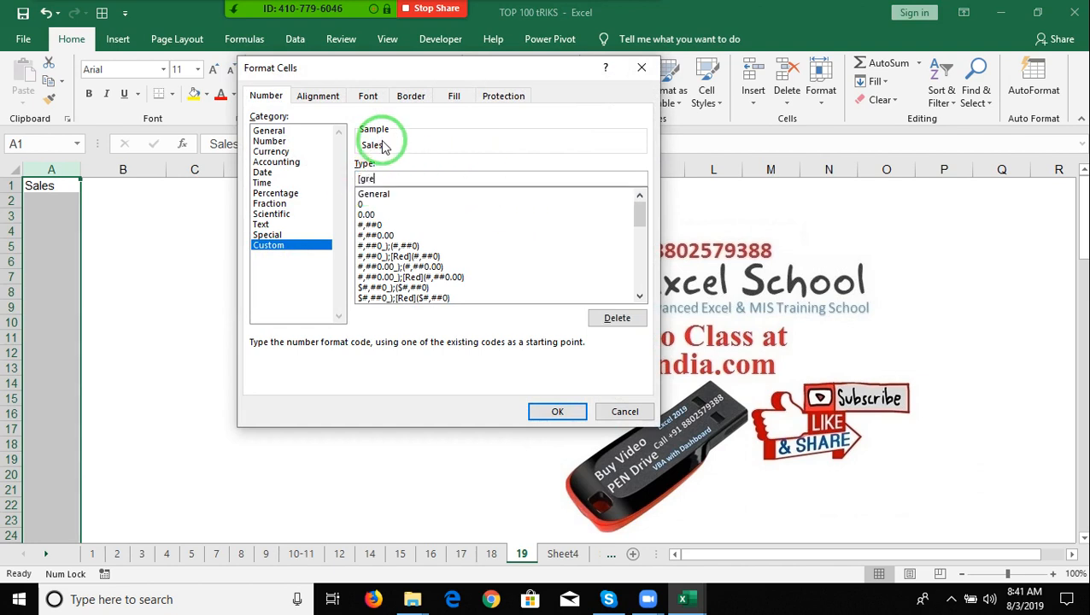
type("en]#,###;[red]-#,###;0;")
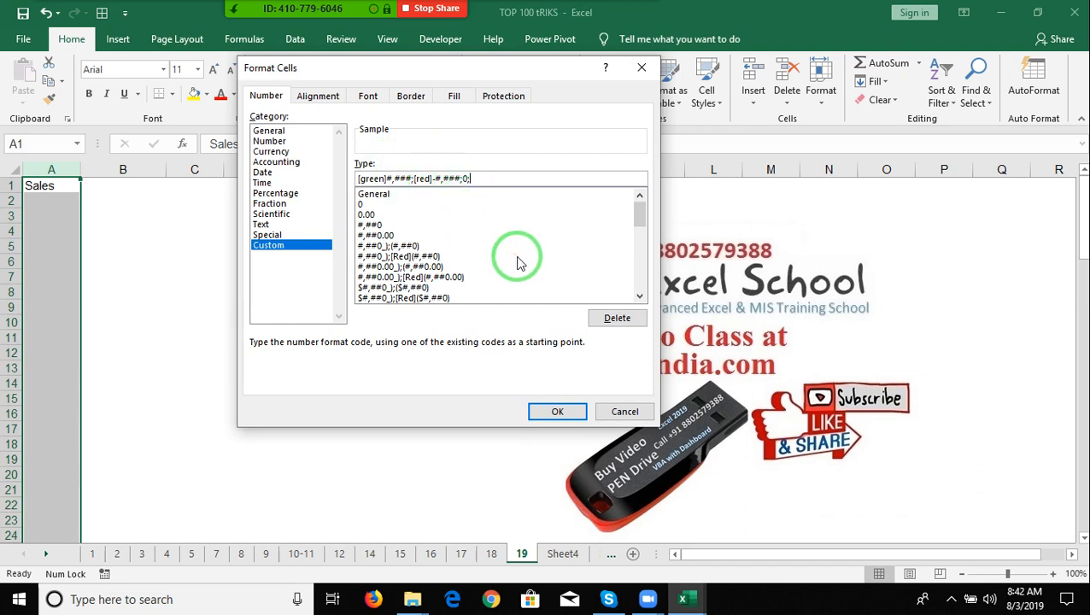
left_click(568, 411)
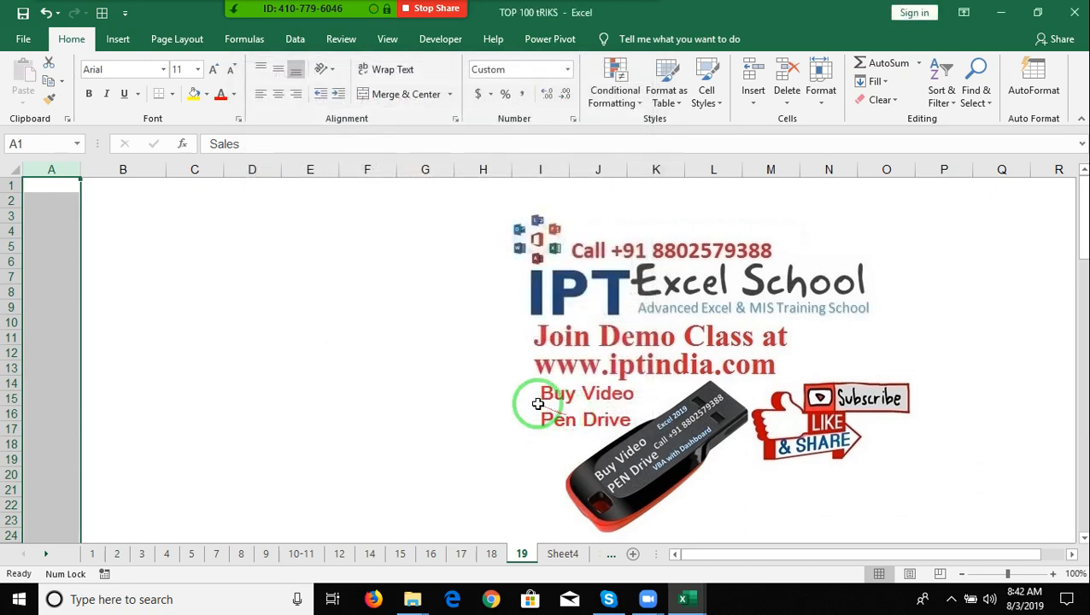
Enter the test values 52, 12, -85 and 65 in cells A2 to A5.
left_click(61, 201)
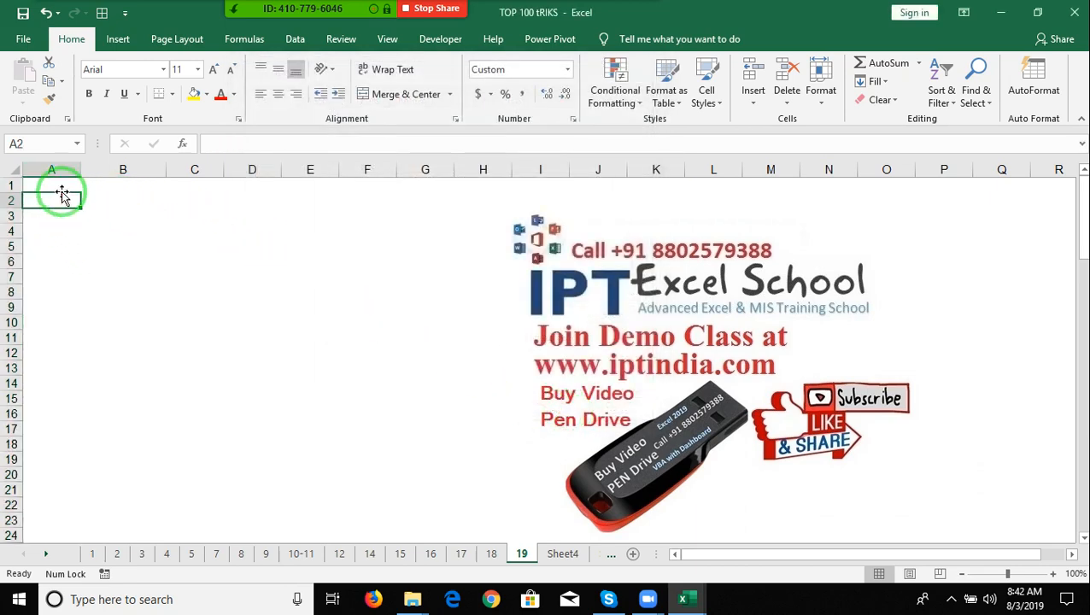
type("52")
key("Return")
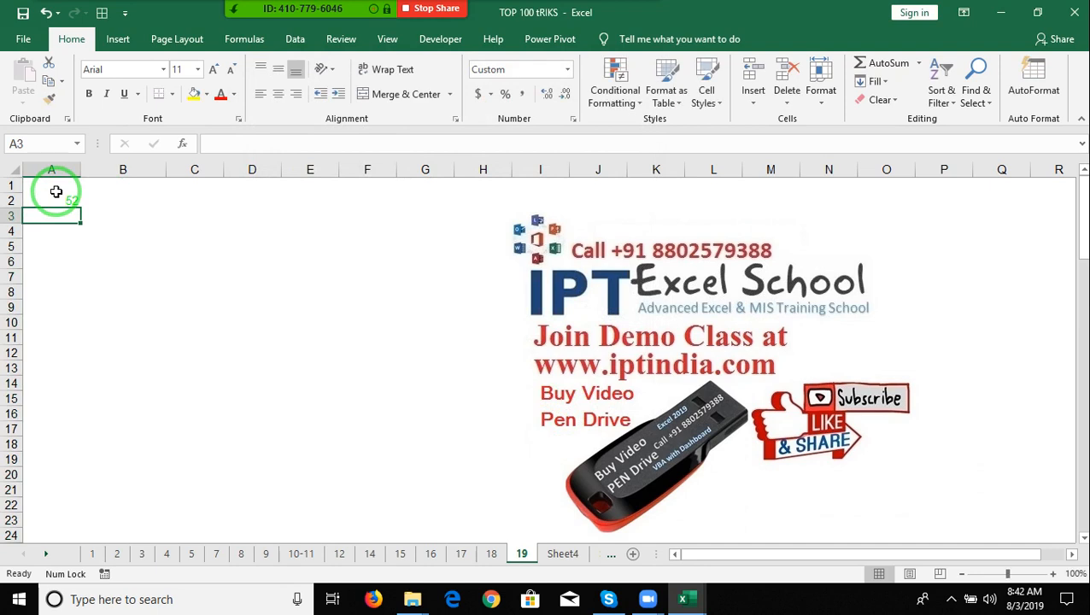
type("12")
key("Return")
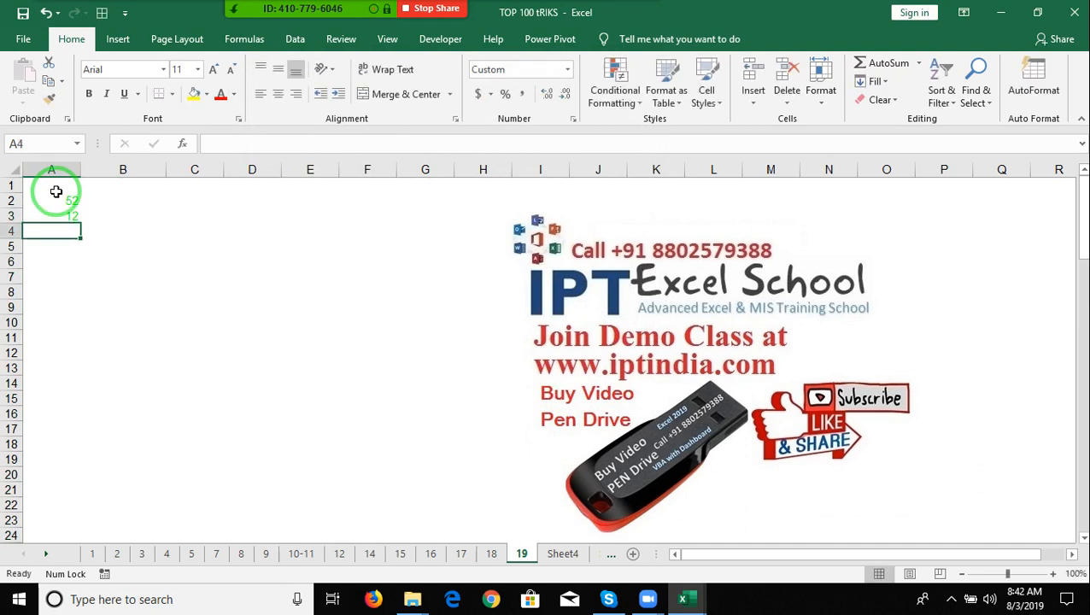
type("-85")
key("Return")
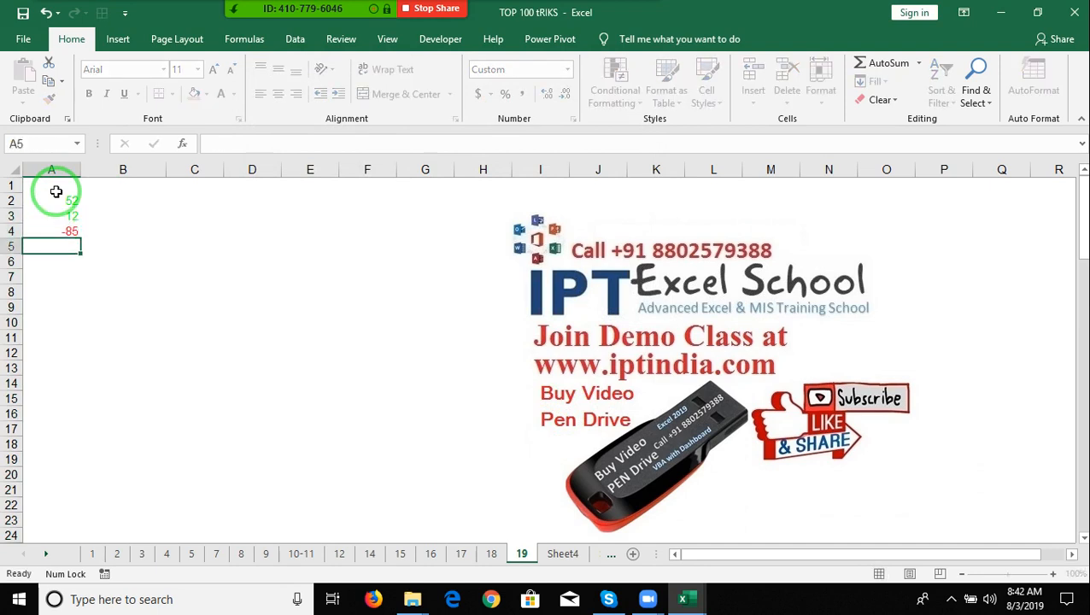
type("6")
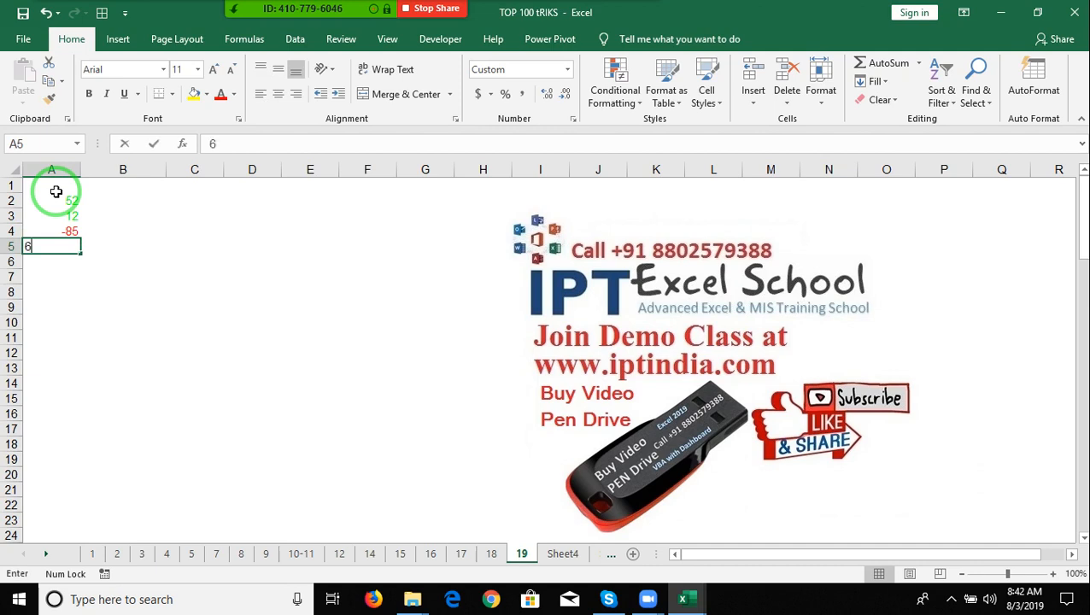
type("5")
key("Return")
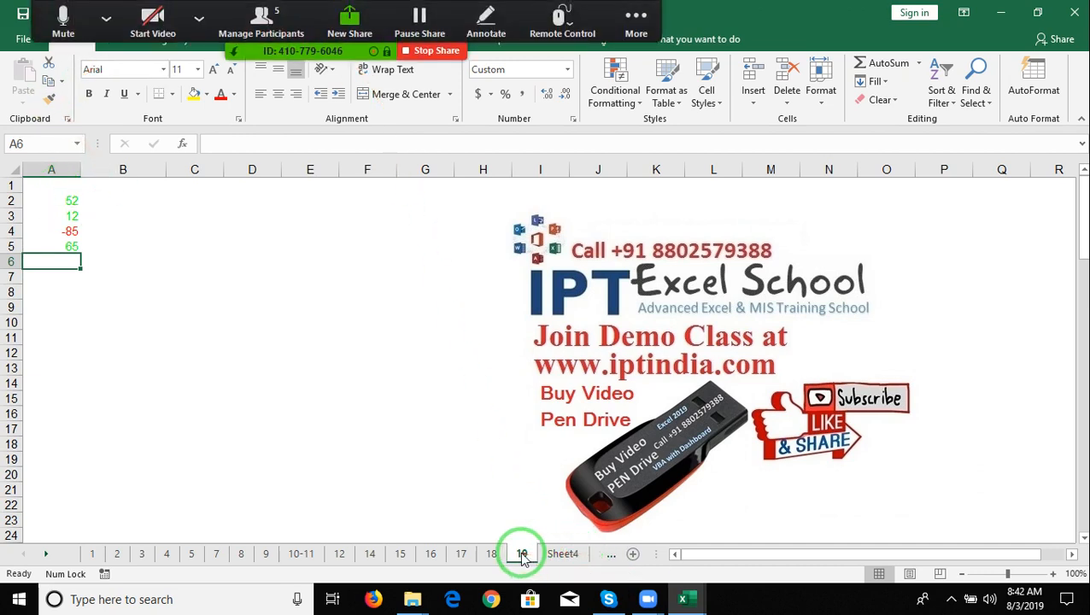
Duplicate sheet 19, rename the copy 20, and delete columns A to I in it.
mouse_move(522, 557)
left_mouse_down()
mouse_move(519, 549)
mouse_move(577, 545)
mouse_move(564, 551)
left_mouse_up()
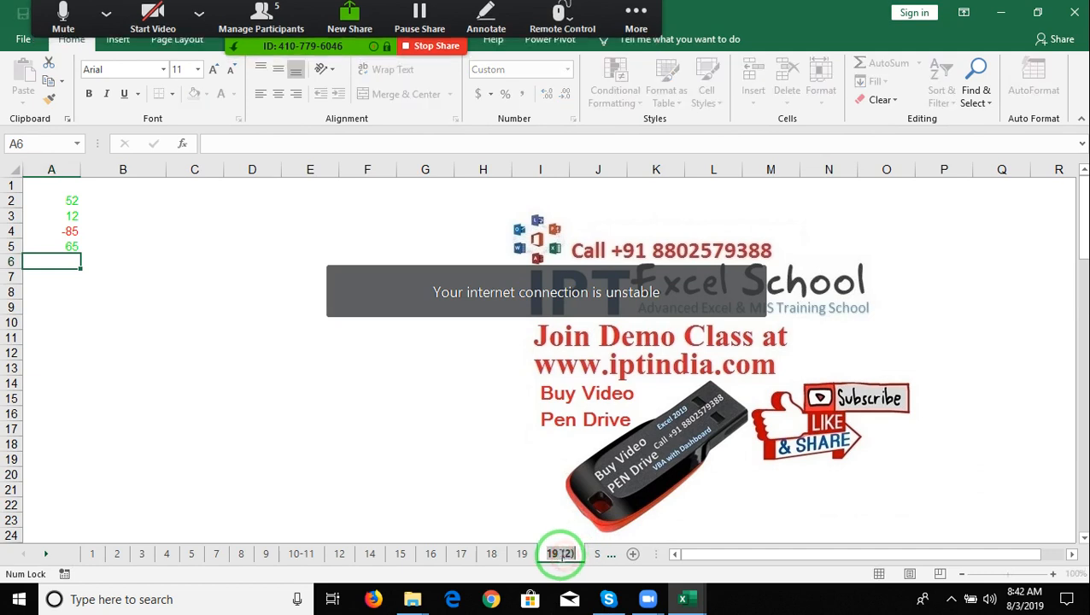
double_click(561, 554)
type("20")
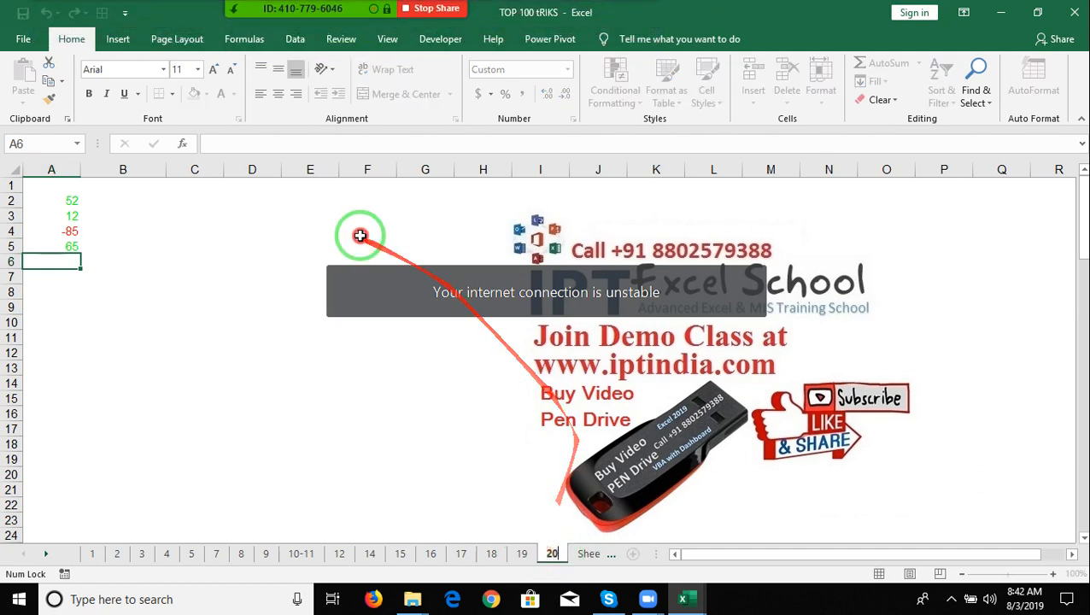
left_click(360, 236)
left_click_drag(60, 170, 548, 99)
left_click(548, 96)
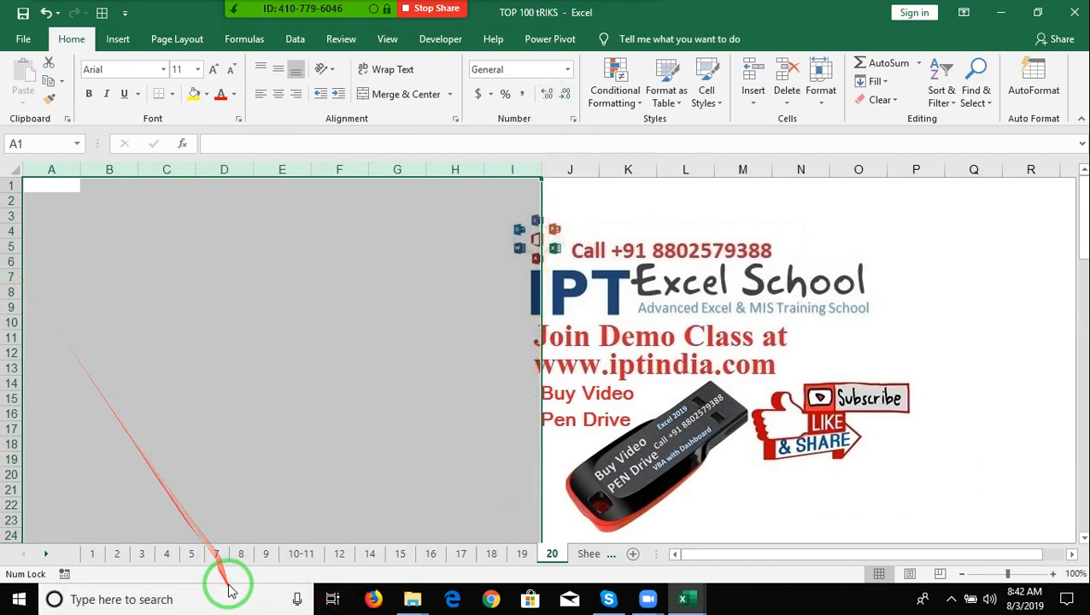
Copy the employee data in A1:I19 of sheet 5 and paste it at cell A1 of sheet 20.
left_click(191, 554)
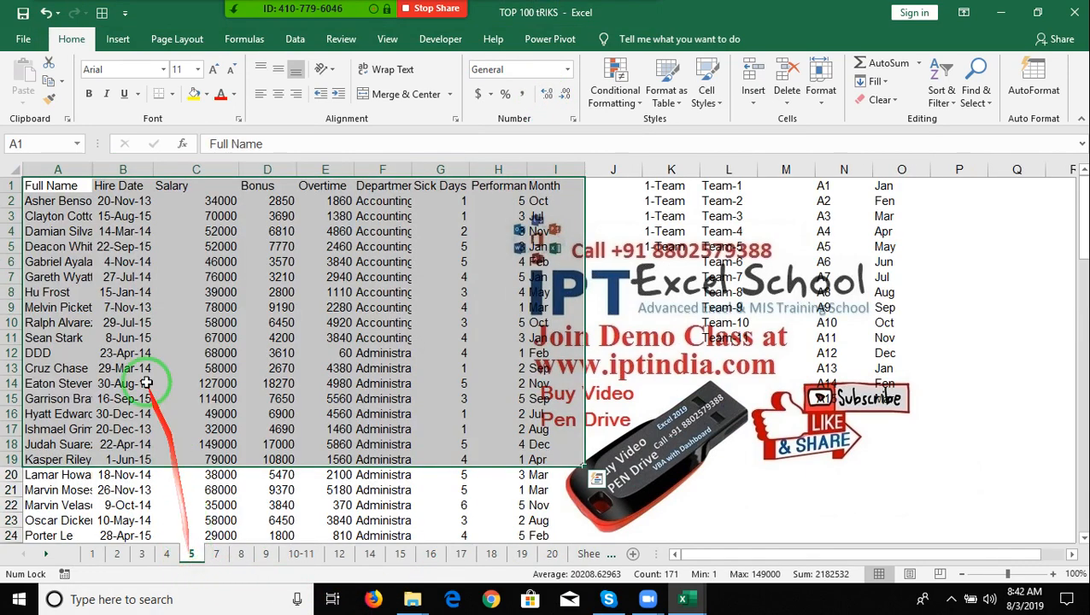
key("ctrl+c")
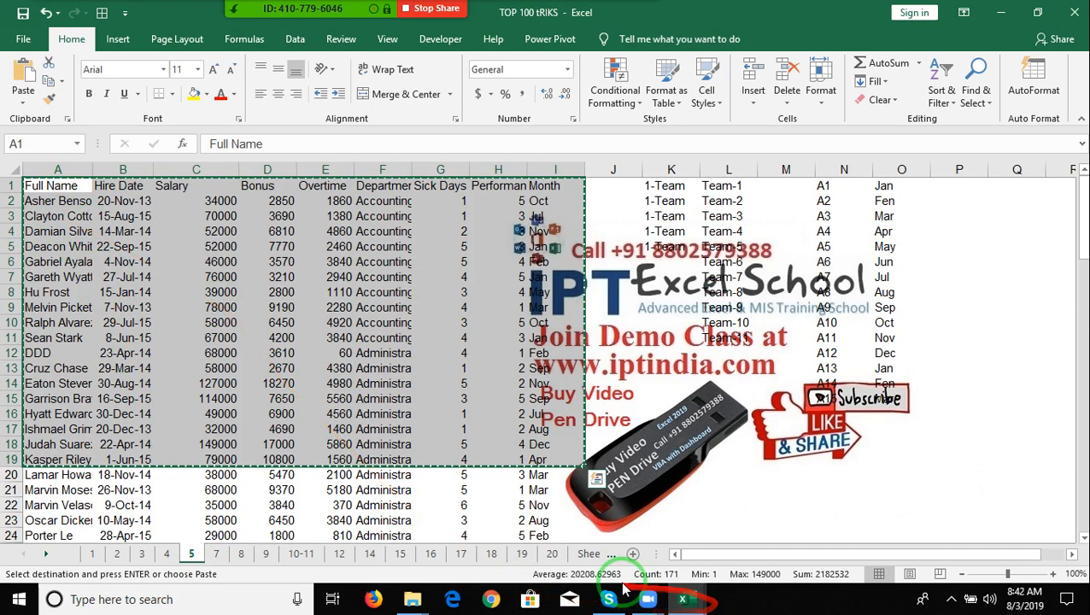
left_click(552, 554)
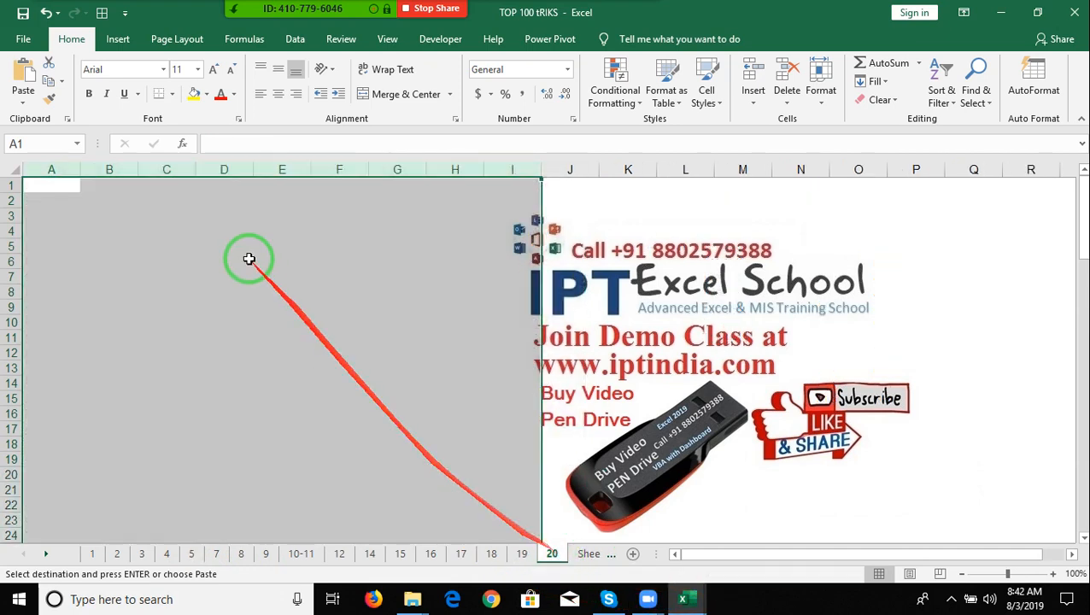
left_click(54, 185)
key("ctrl+v")
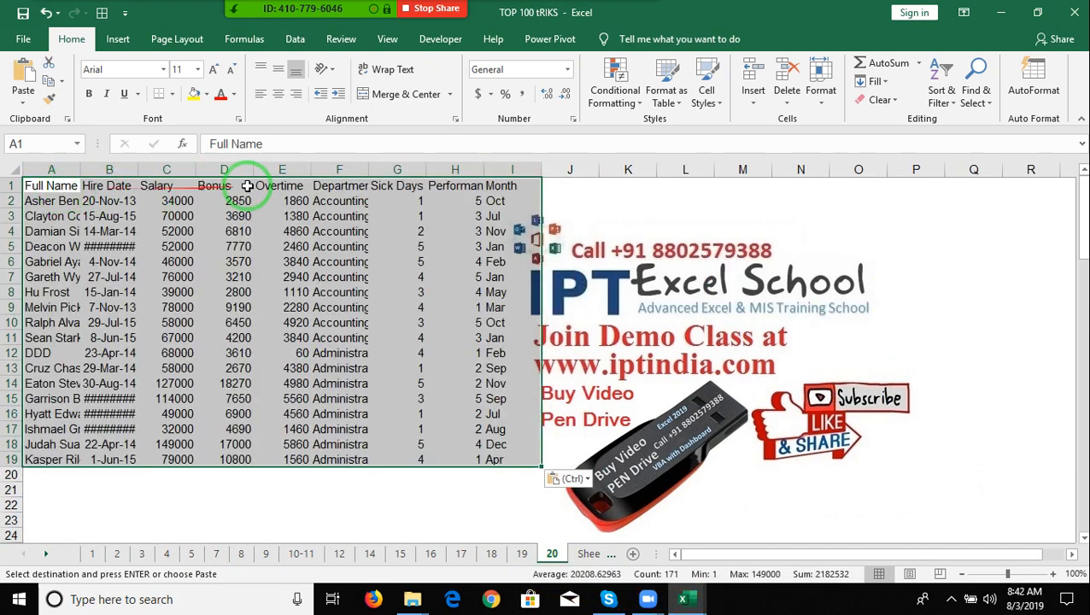
Draw a large rectangle shape beside the employee data, spanning about columns L to Q and rows 2 to 11.
left_click(118, 39)
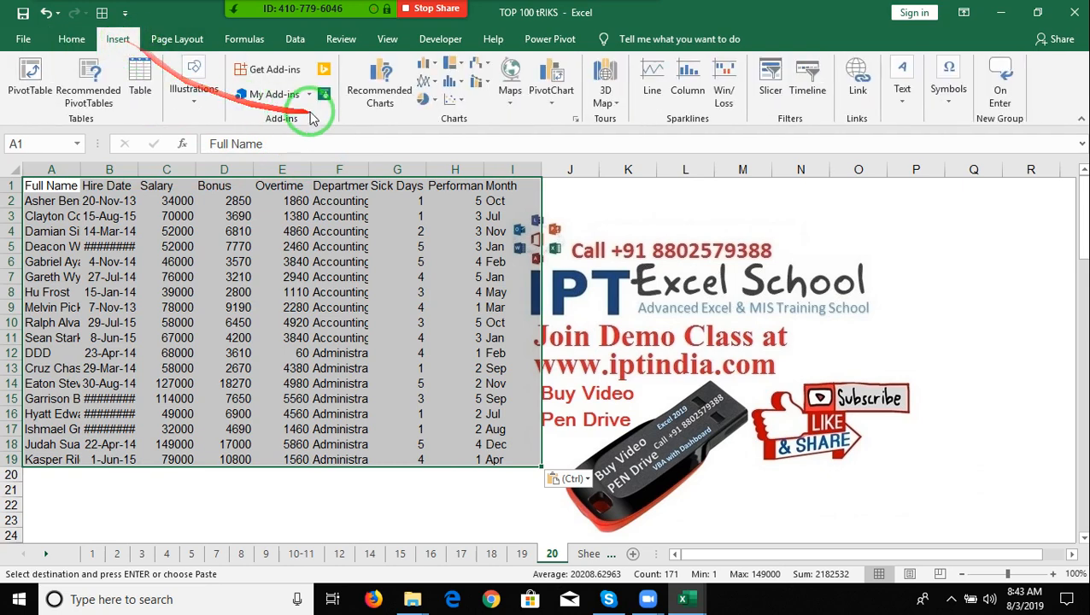
left_click(195, 92)
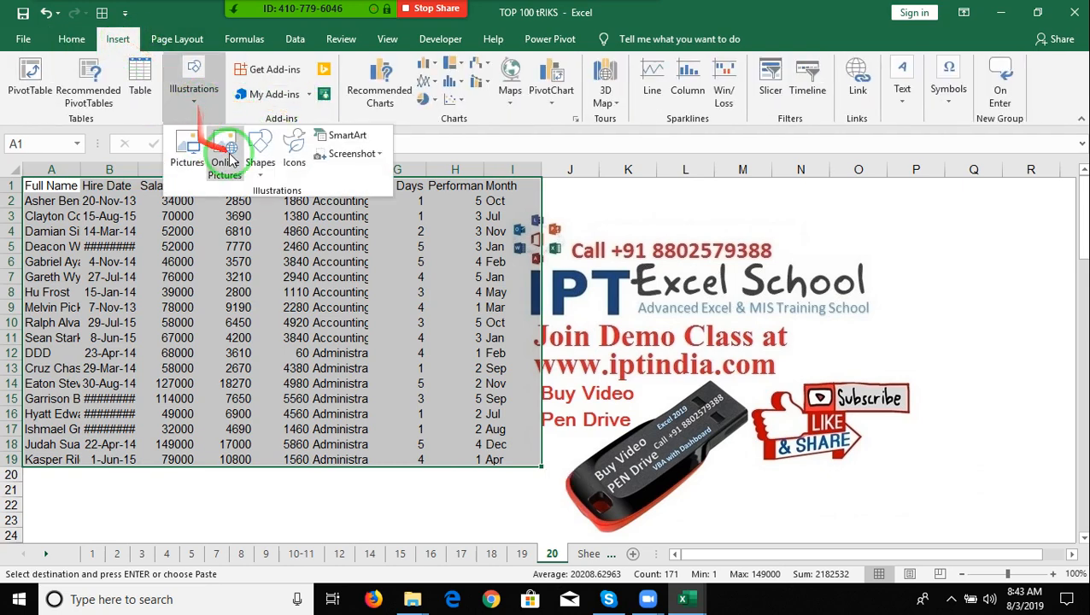
left_click(260, 152)
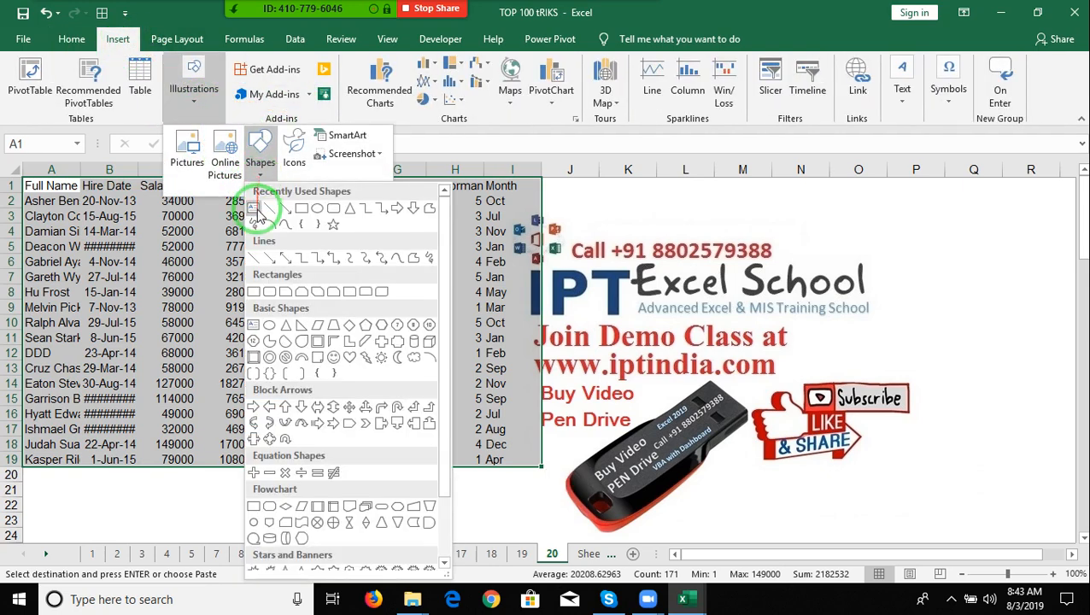
left_click(302, 214)
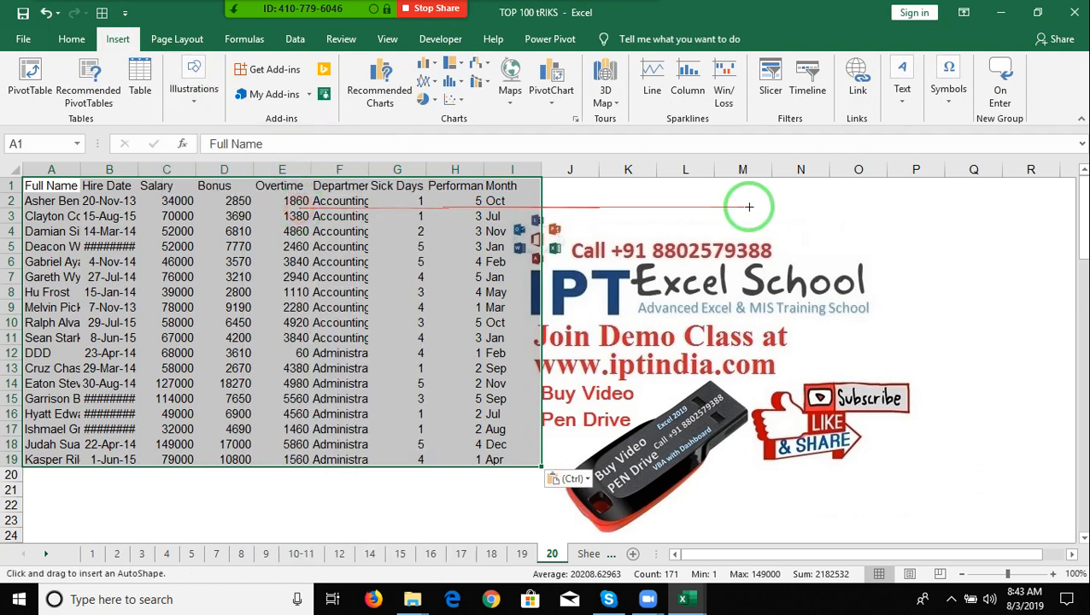
left_click_drag(656, 198, 979, 347)
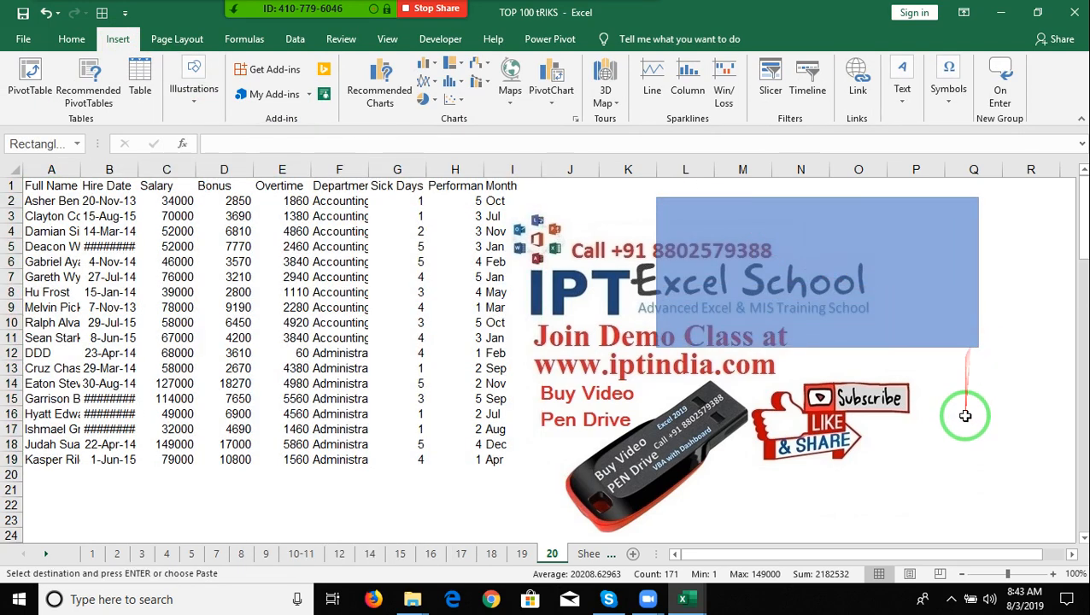
left_click(973, 413)
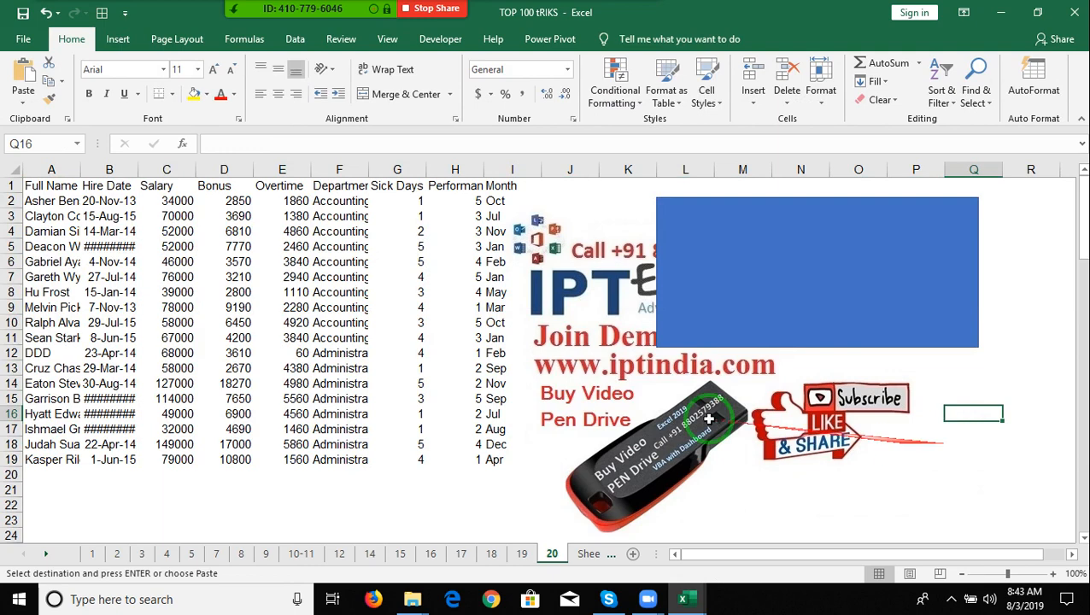
left_click(169, 230)
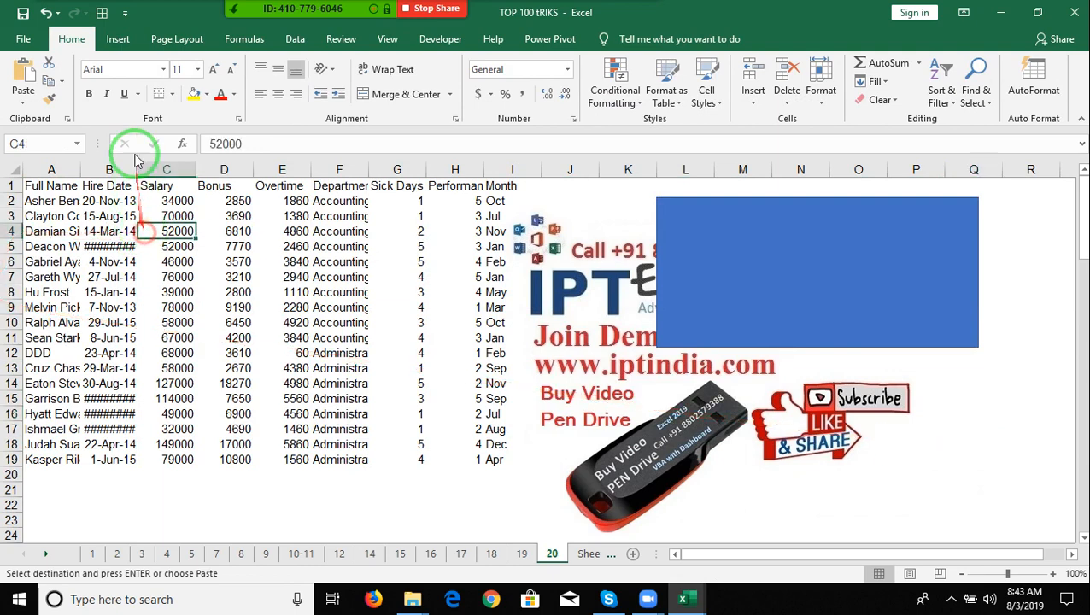
Apply the Badge theme to the workbook and select the rectangle shape.
left_click(176, 39)
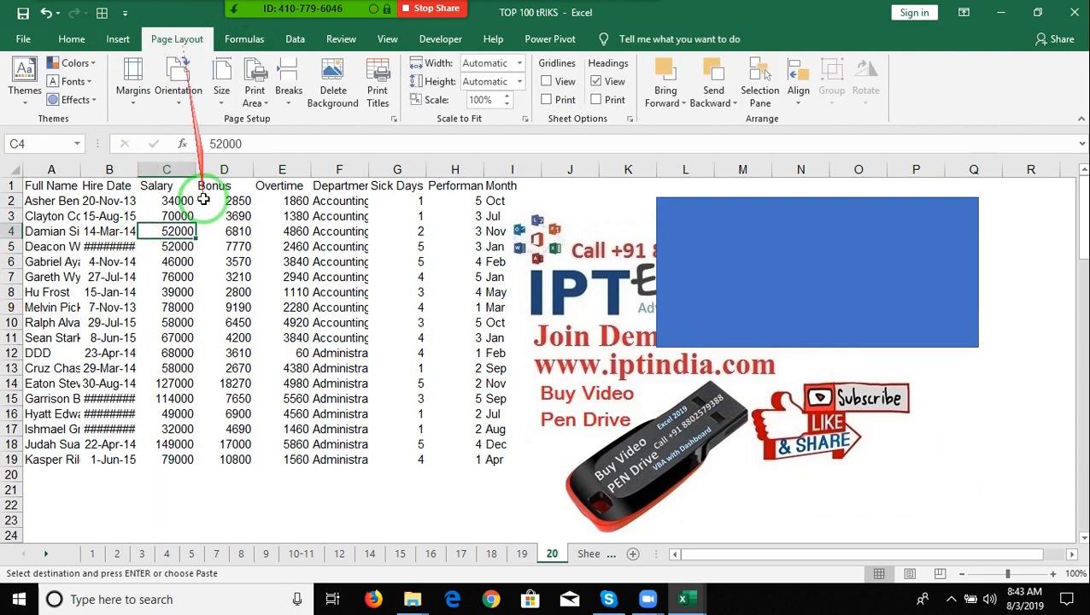
left_click(24, 95)
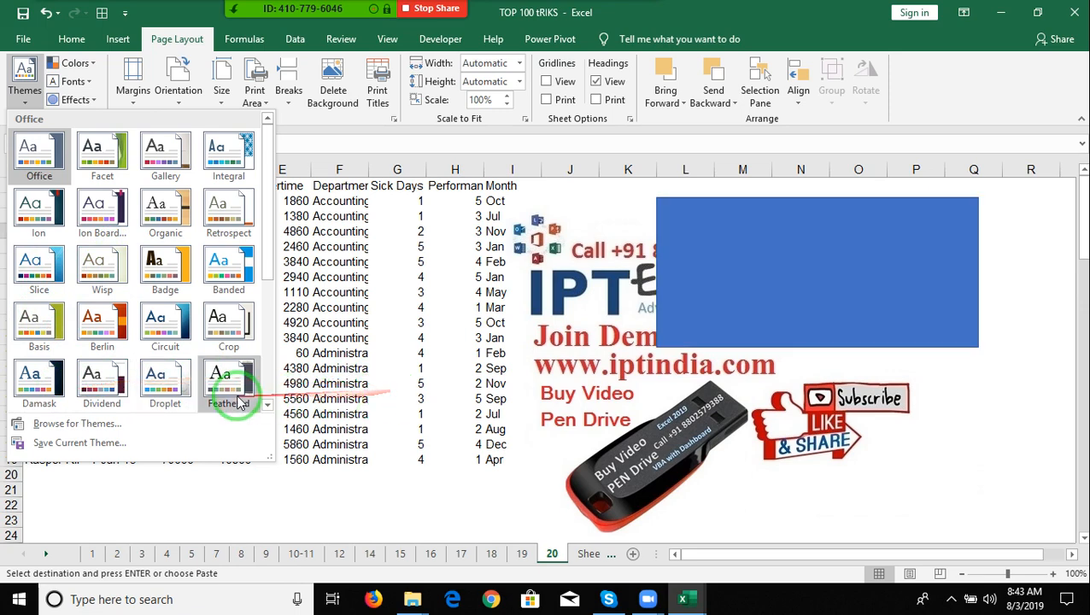
left_click(175, 282)
left_click_drag(195, 279, 299, 304)
left_click(339, 292)
left_click(817, 292)
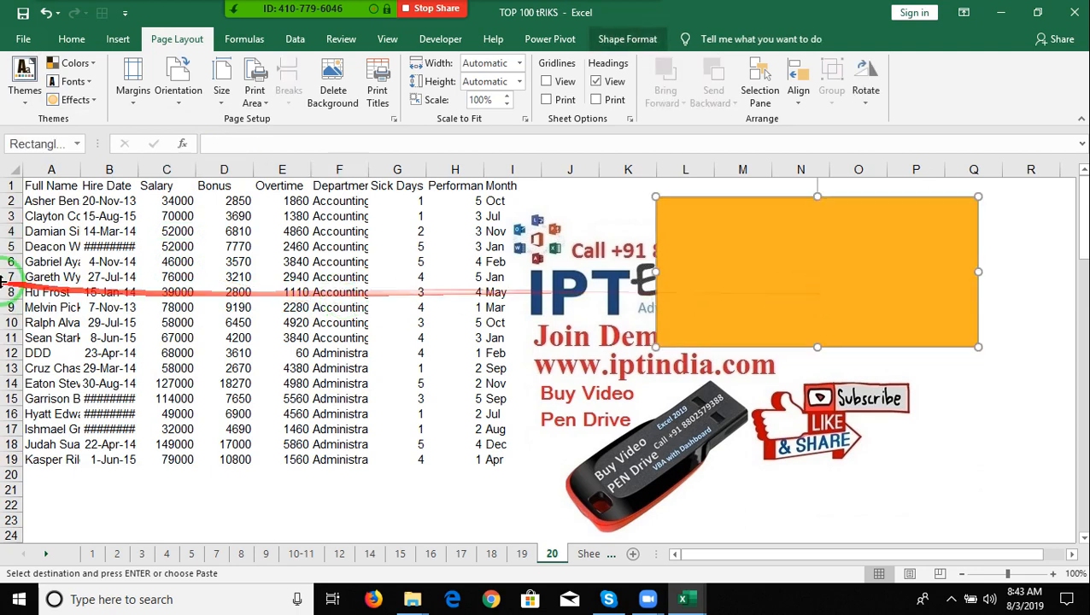
Convert the employee data in A1:I19 into a table with a header row.
left_click_drag(37, 185, 494, 459)
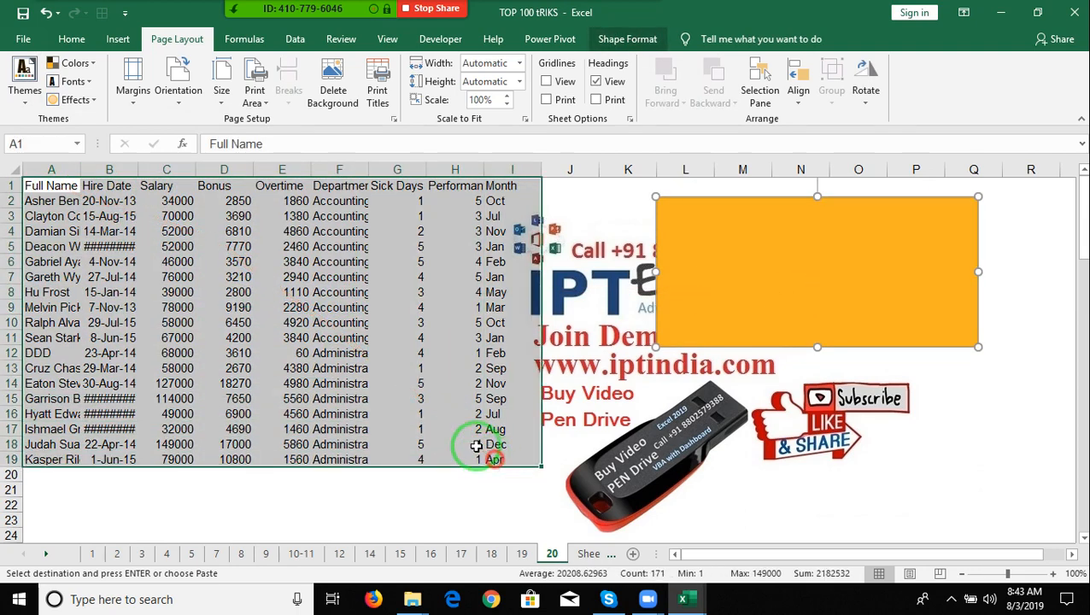
left_click(118, 38)
left_click(140, 85)
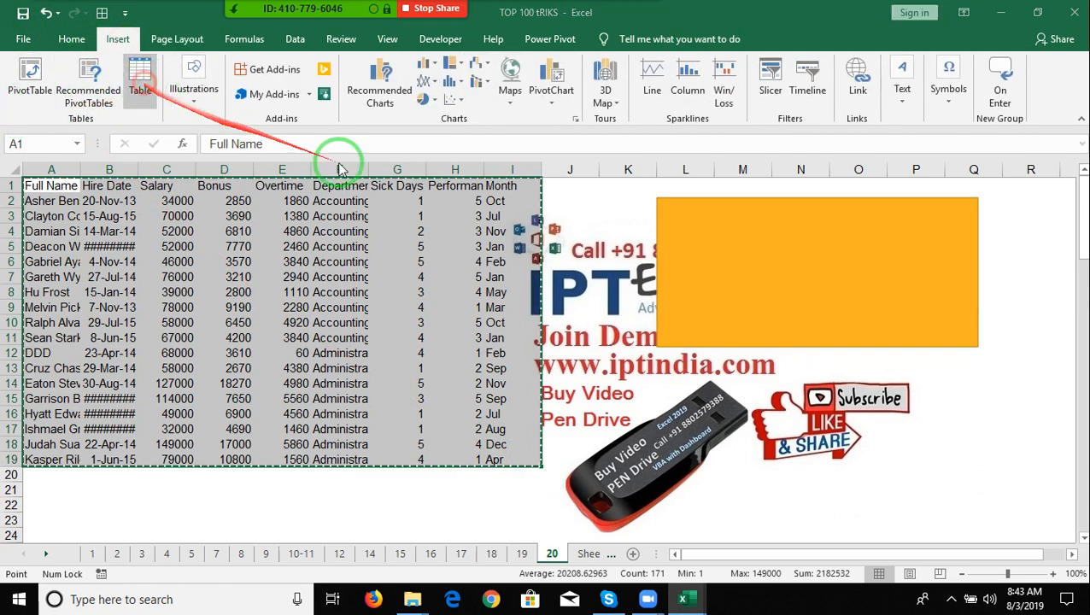
left_click(437, 285)
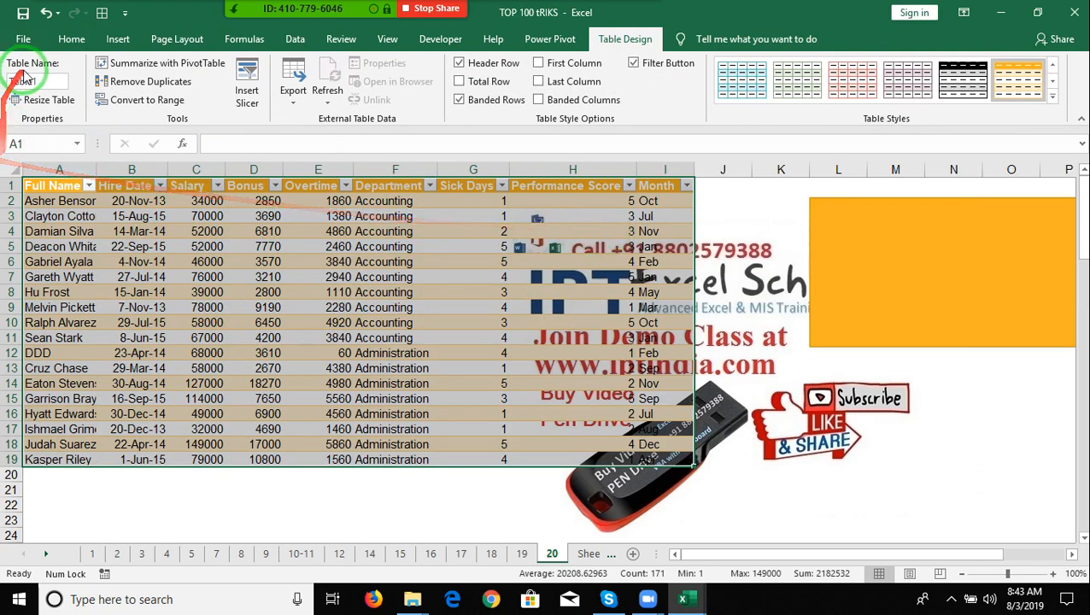
Apply the Gallery theme to the workbook to recolour the table and rectangle, and save the workbook.
left_click(175, 39)
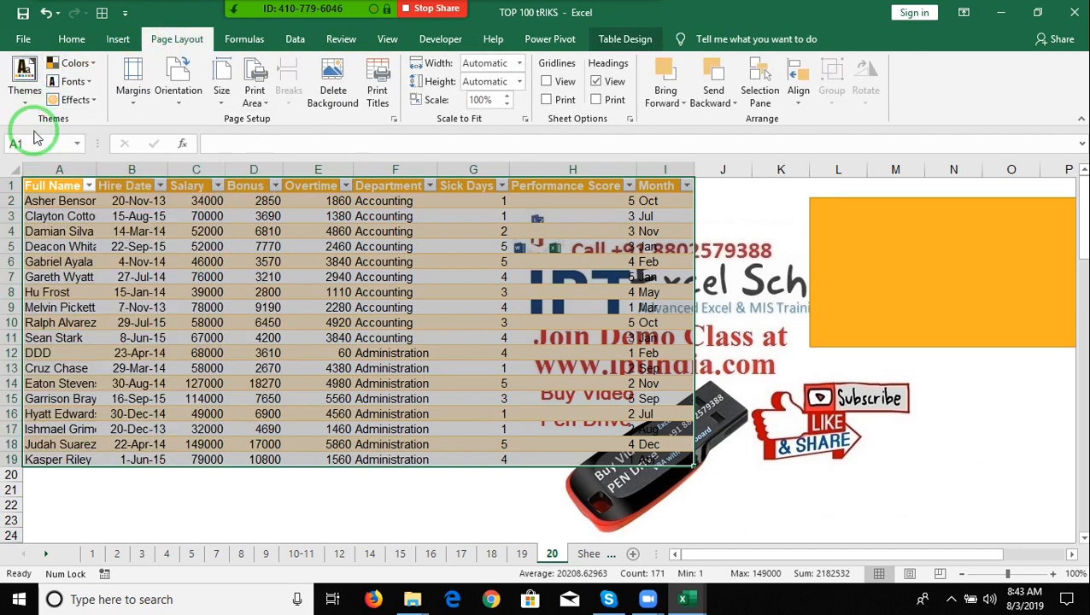
left_click(25, 101)
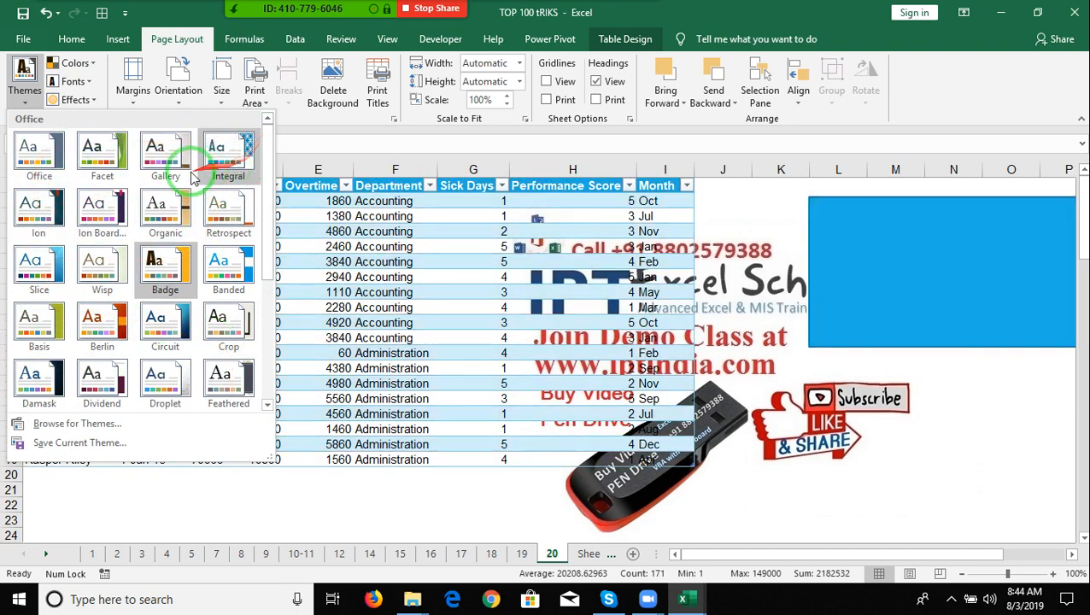
left_click(164, 168)
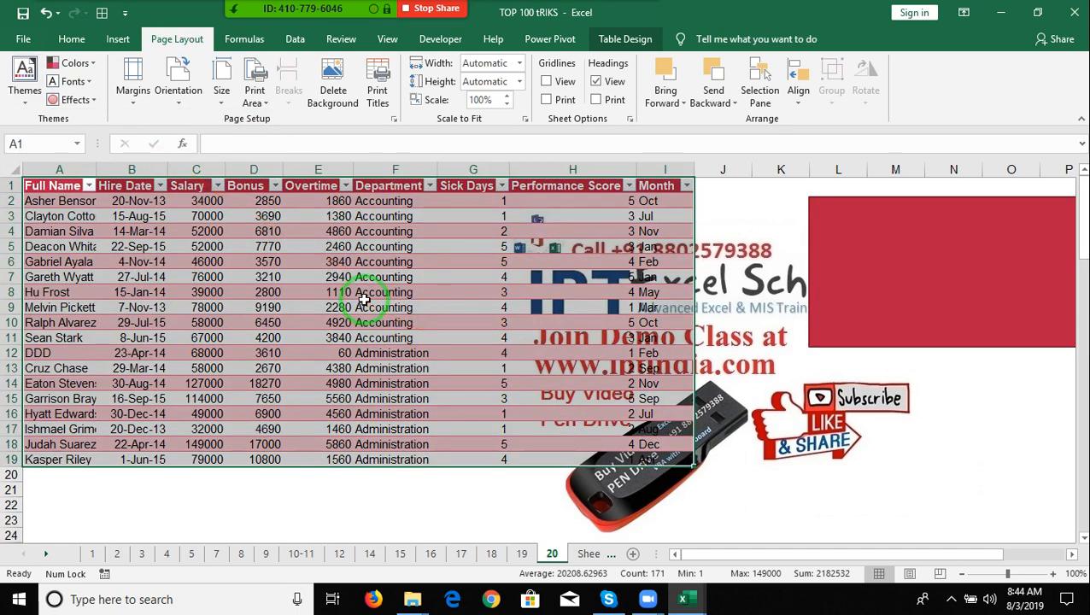
left_click(363, 293)
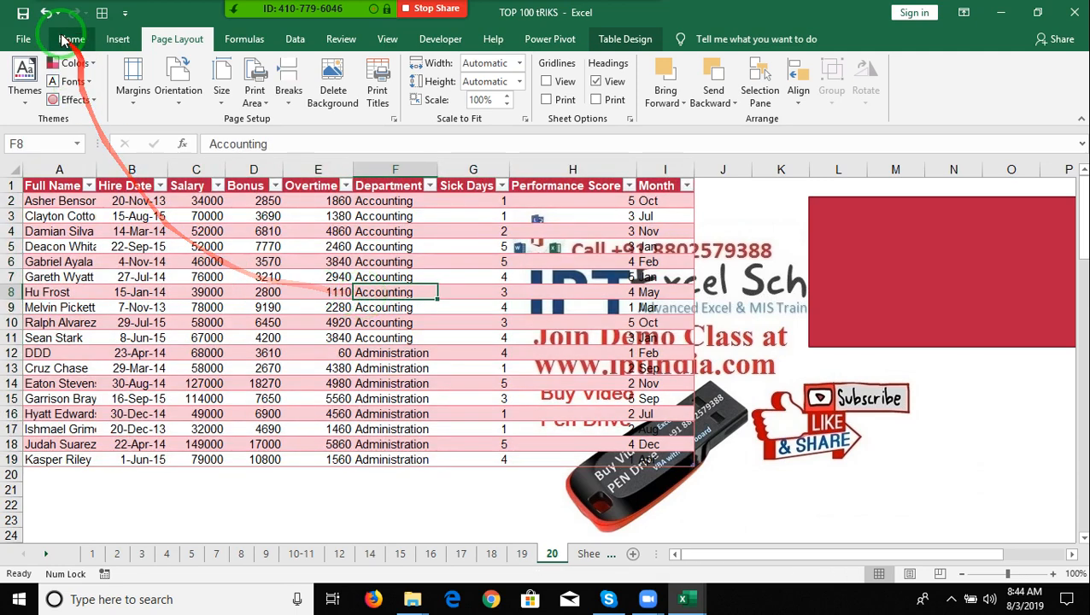
left_click(23, 13)
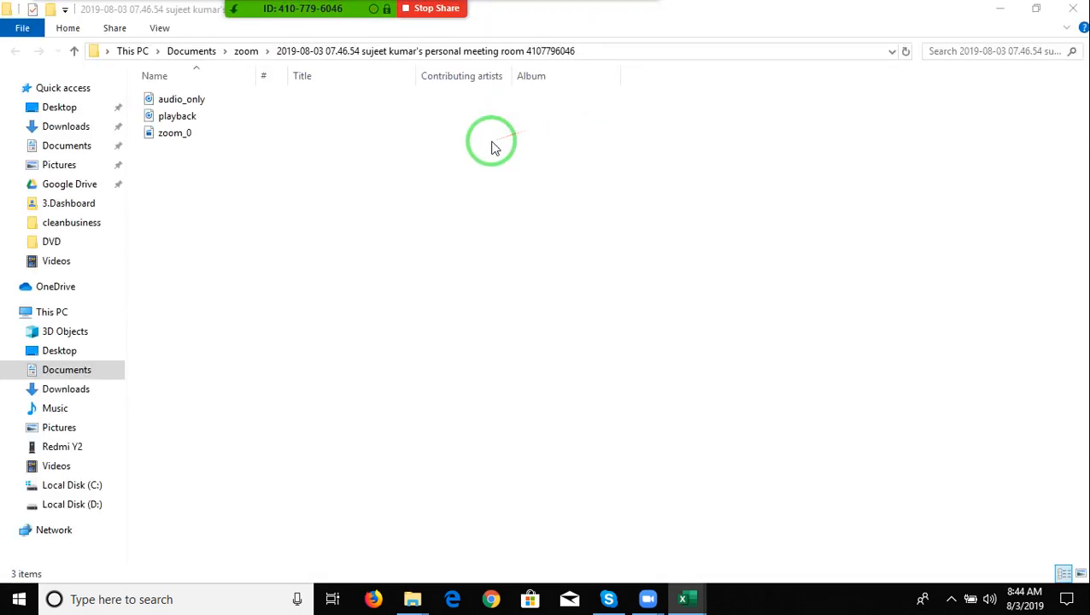
Switch to the Zoom meeting's participants list, unmute all participants, and mute the first attendee listed below the host.
key("super+d")
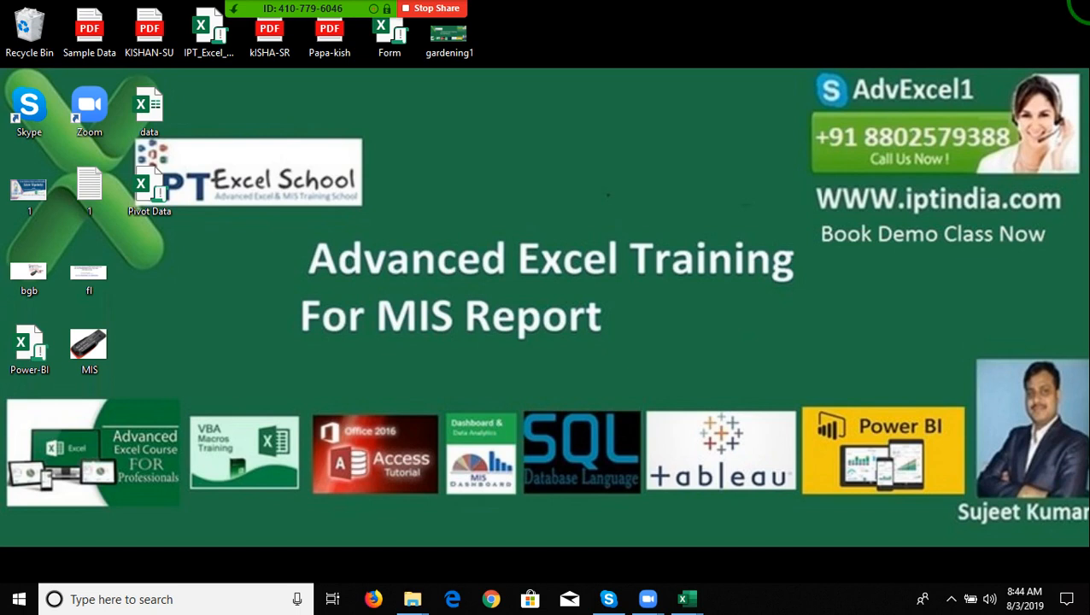
left_click(180, 9)
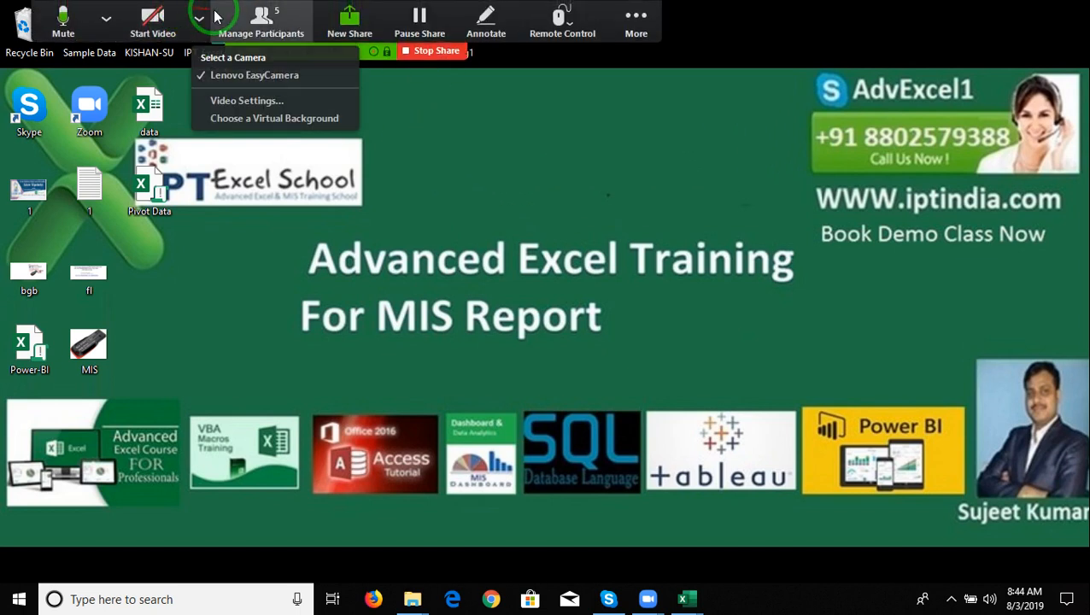
left_click(242, 32)
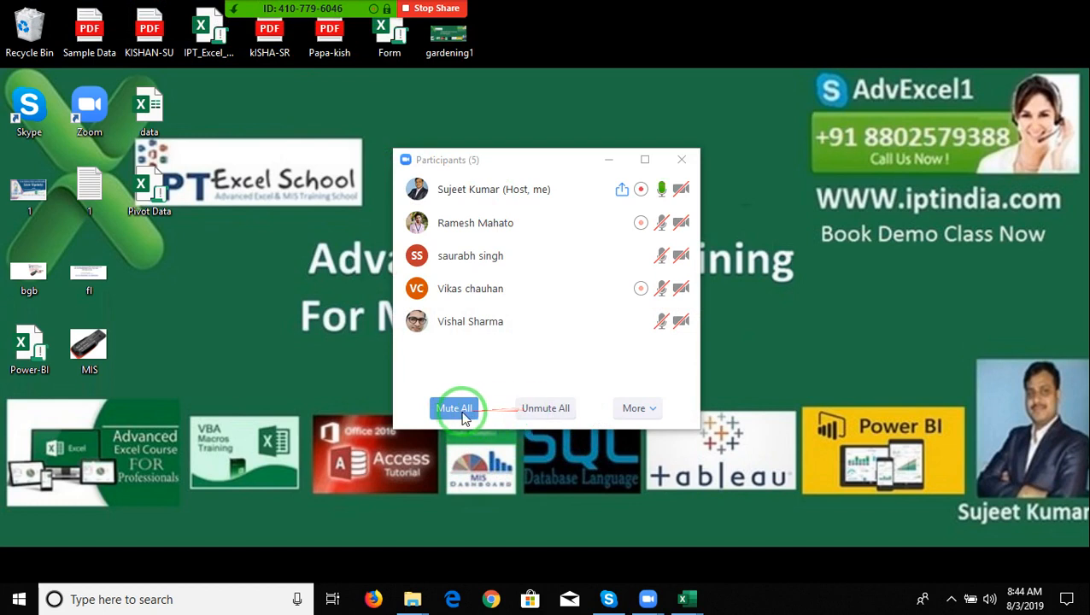
left_click(533, 413)
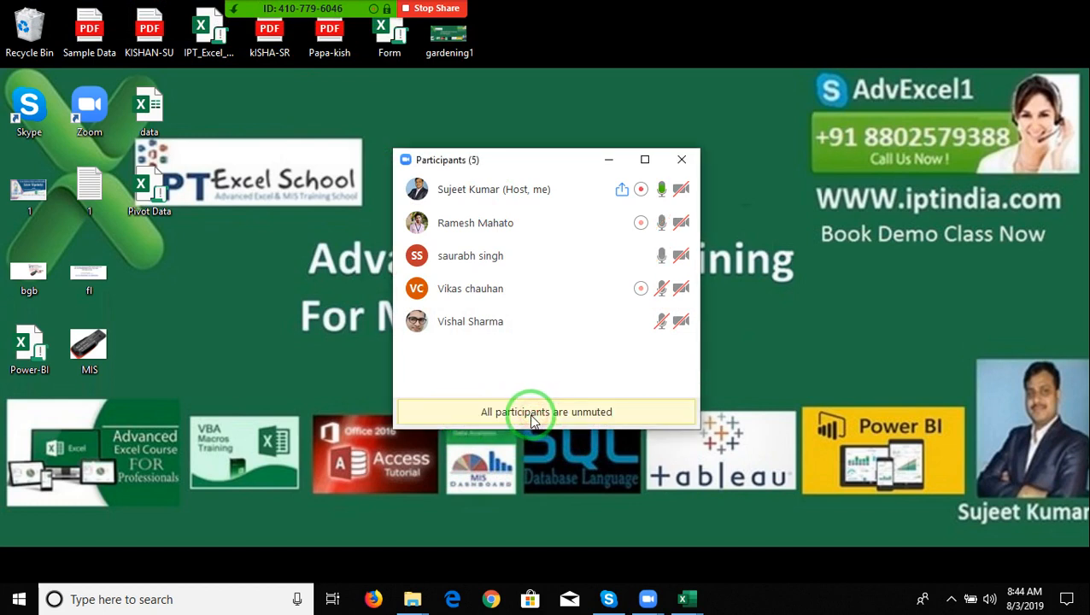
left_click(603, 224)
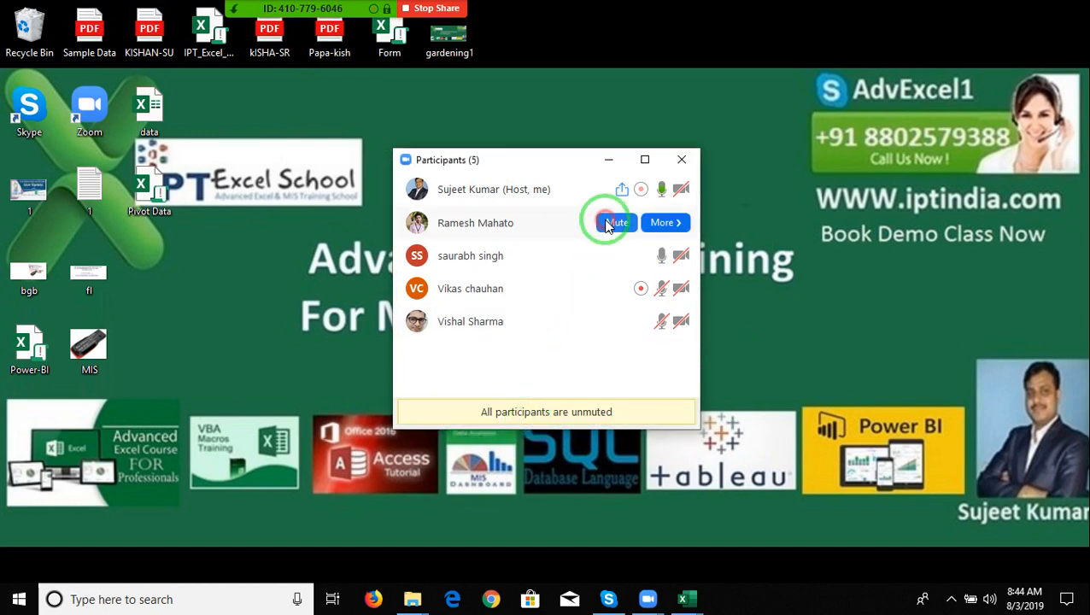